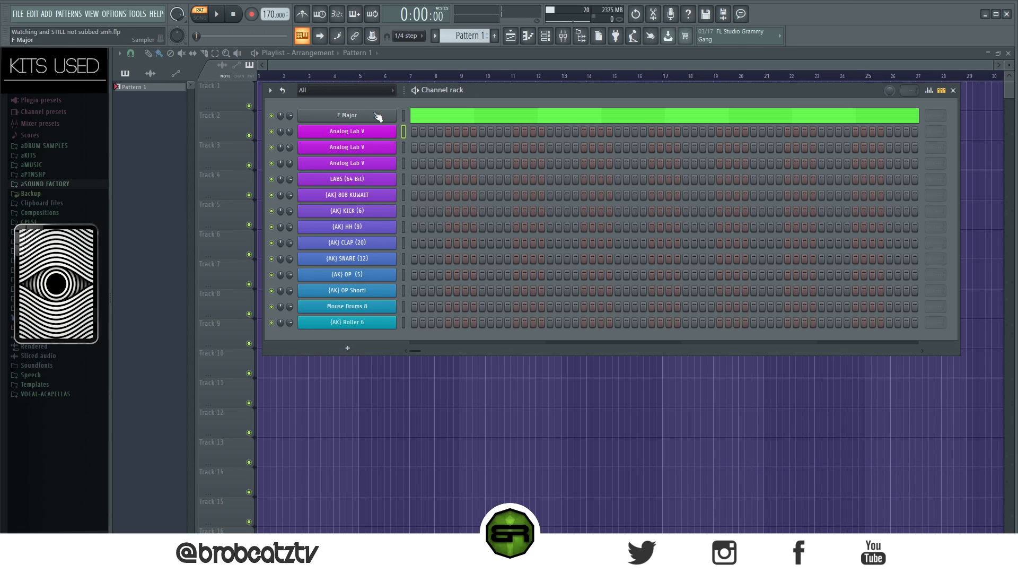
# Step: Open the LABS (64 Bit) channel's piano roll and place an F5 note almost two bars long at the start of bar 1
pyautogui.rightClick(350, 180)
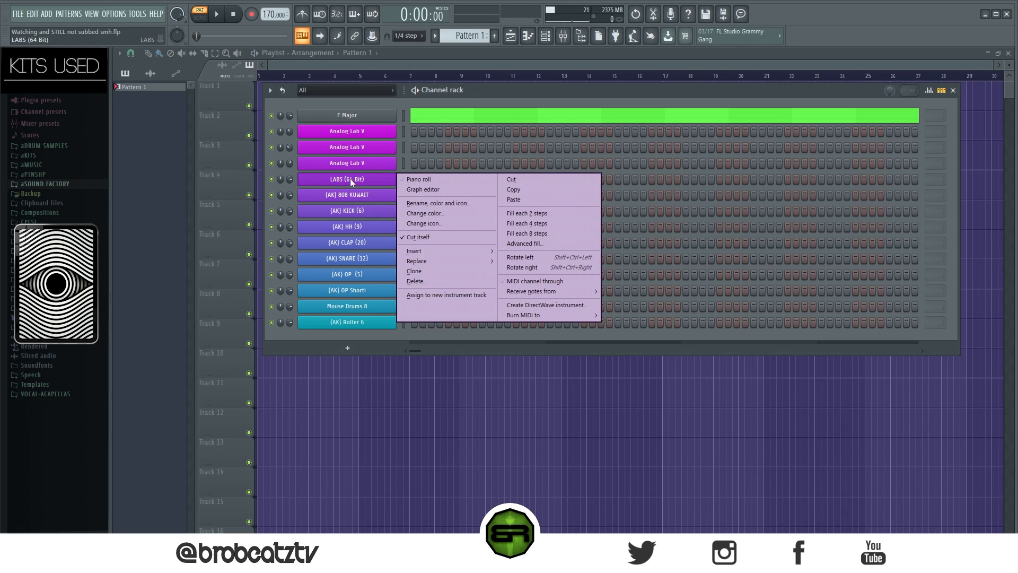
pyautogui.click(418, 179)
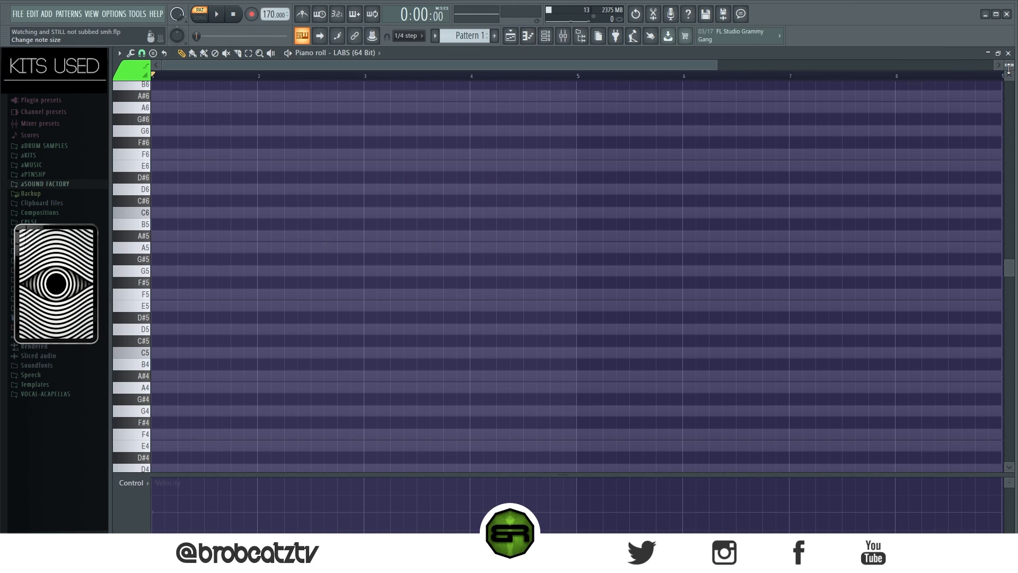
pyautogui.scroll(1, 1009, 66)
pyautogui.scroll(1, 1009, 66)
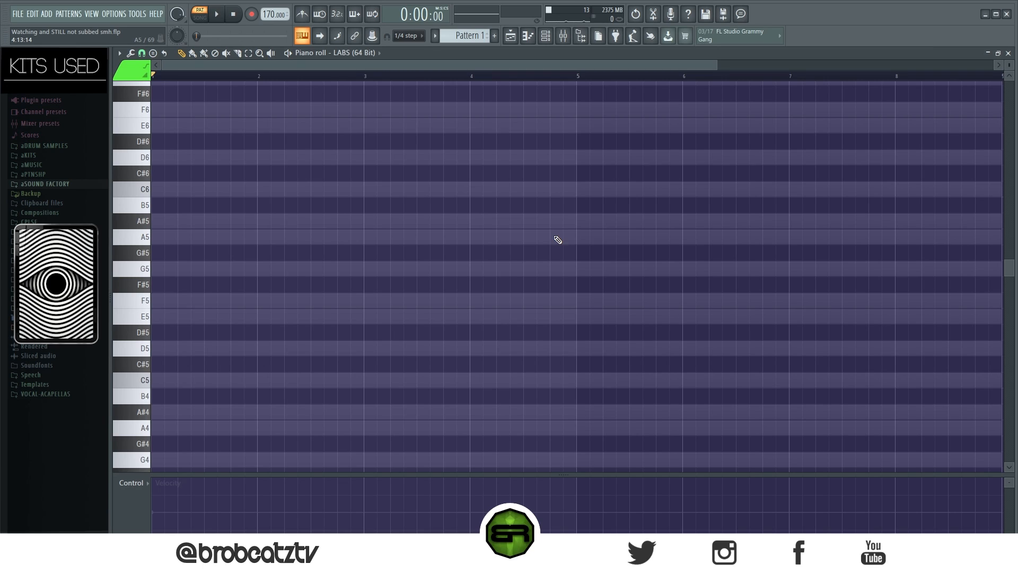
pyautogui.click(157, 300)
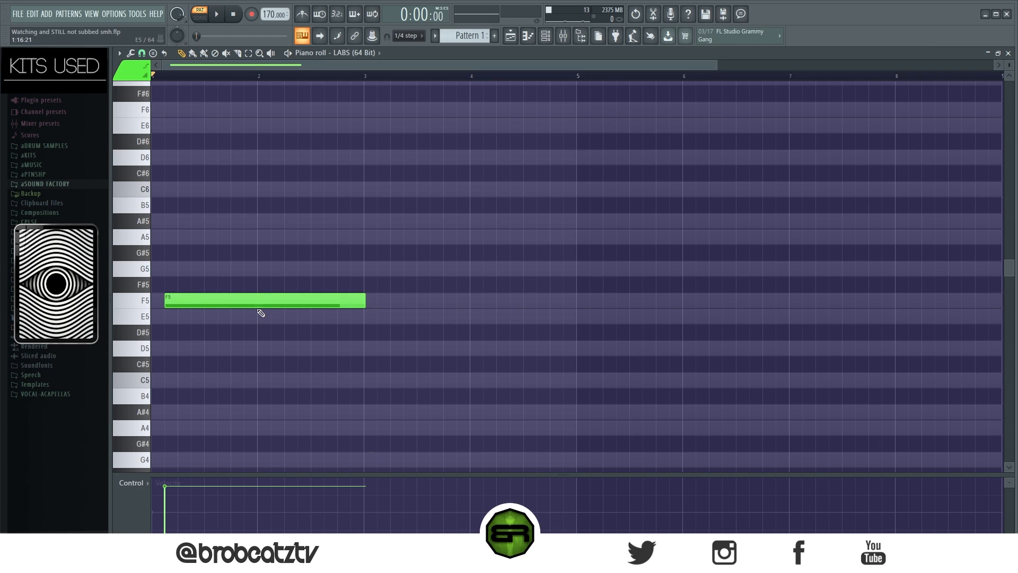
pyautogui.moveTo(352, 303); pyautogui.dragTo(358, 302)
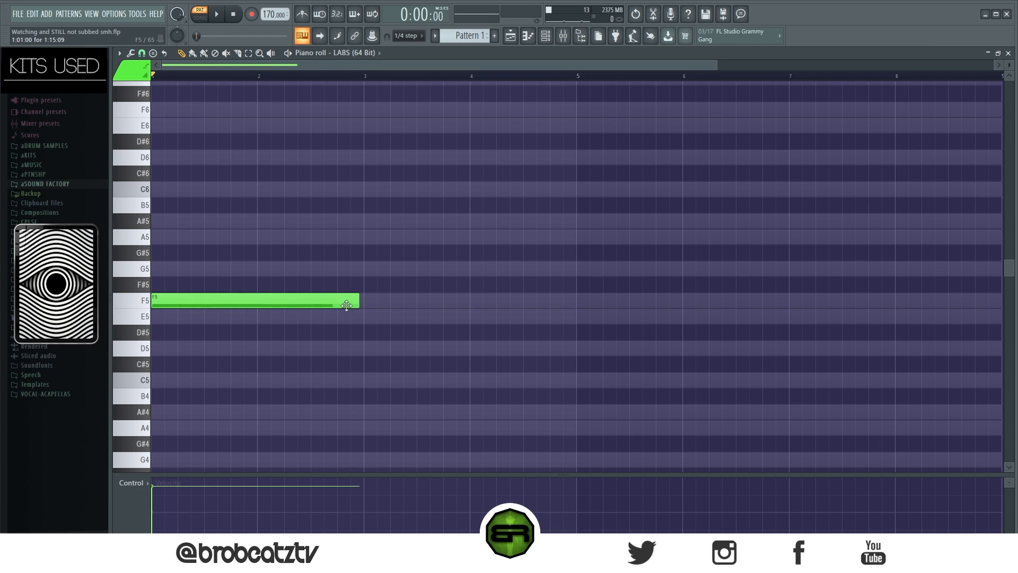
# Step: Add A5 and C6 notes of the same length above the F5 note and play the chord
pyautogui.scroll(3, 177, 324)
pyautogui.click(159, 285)
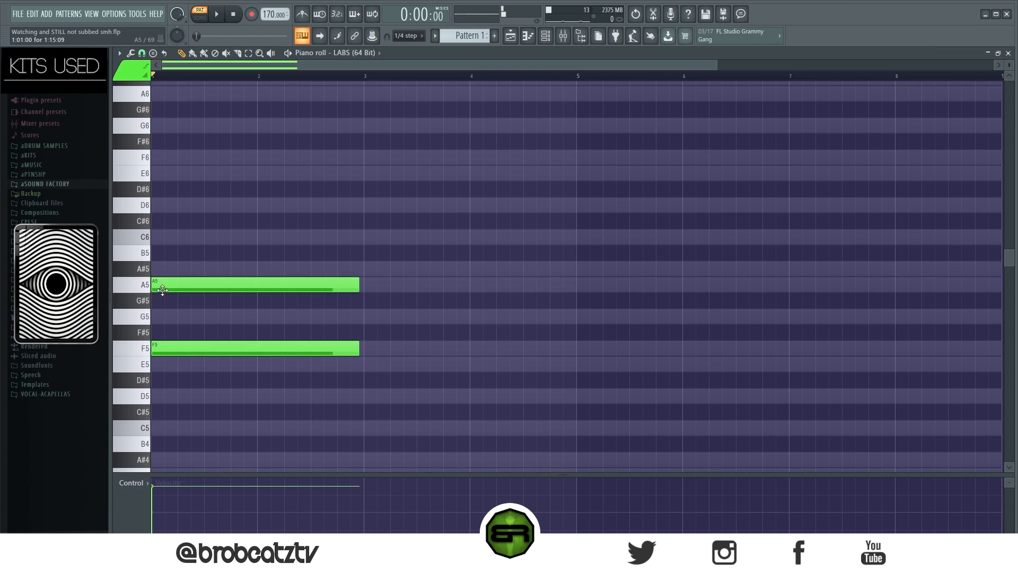
pyautogui.click(165, 237)
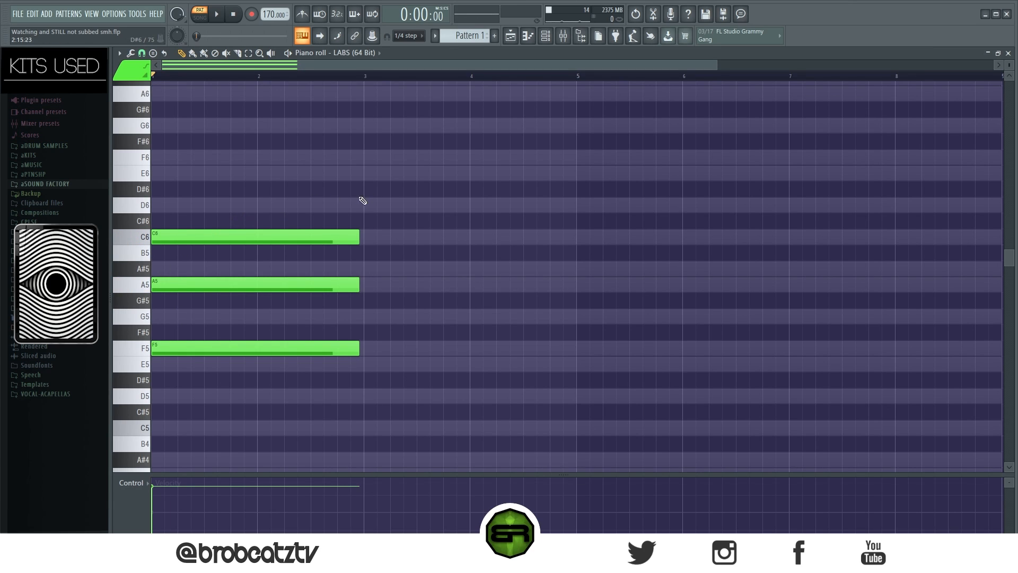
pyautogui.moveTo(418, 150); pyautogui.dragTo(274, 211)
pyautogui.press('space')
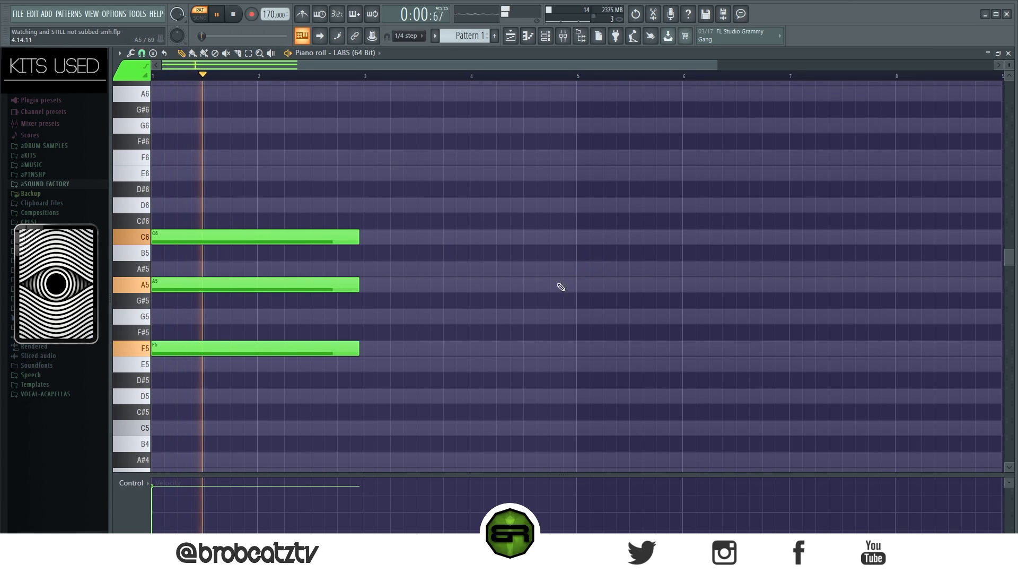
pyautogui.press('space')
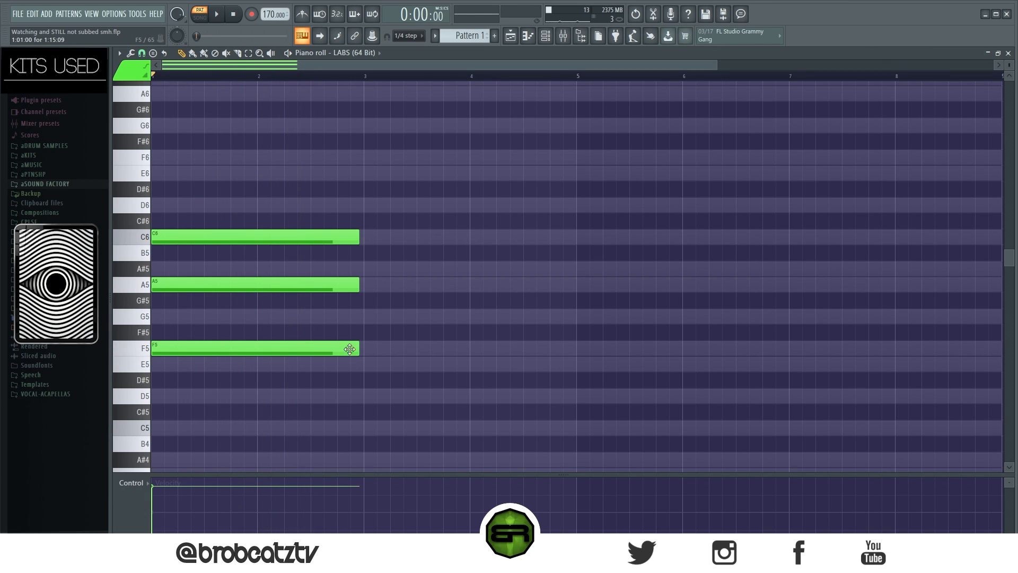
# Step: Move the C6 note down one octave to C5 and play the inverted chord
pyautogui.moveTo(395, 182); pyautogui.dragTo(166, 264)
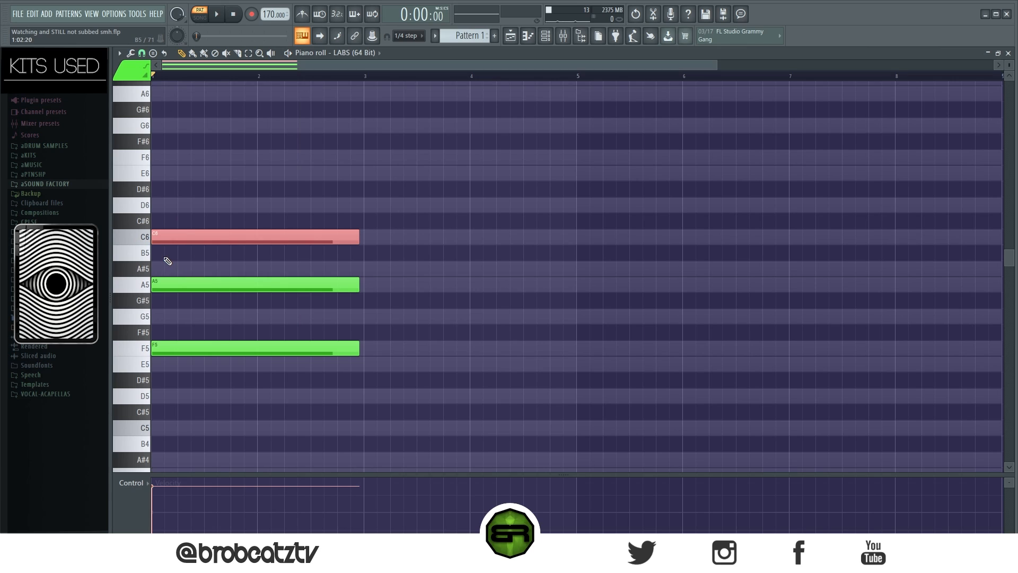
pyautogui.hotkey('ctrl', 'Down')
pyautogui.scroll(-2, 388, 270)
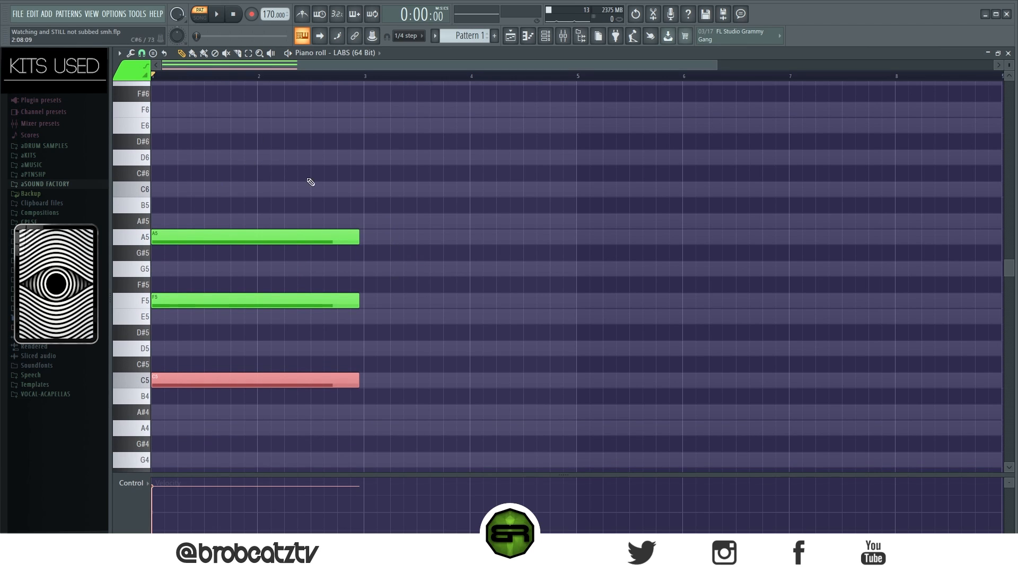
pyautogui.hotkey('ctrl', 'd')
pyautogui.press('space')
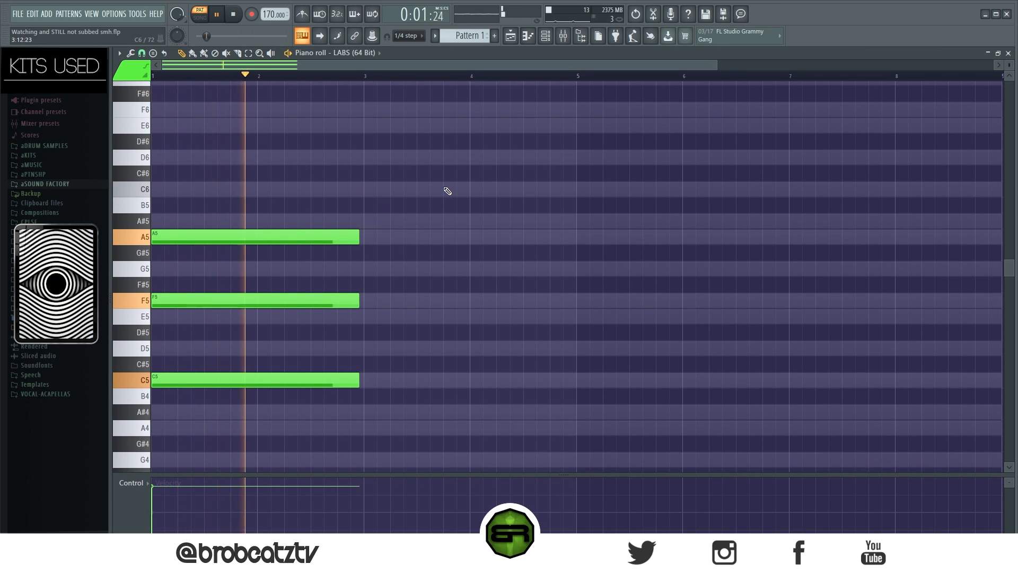
pyautogui.press('space')
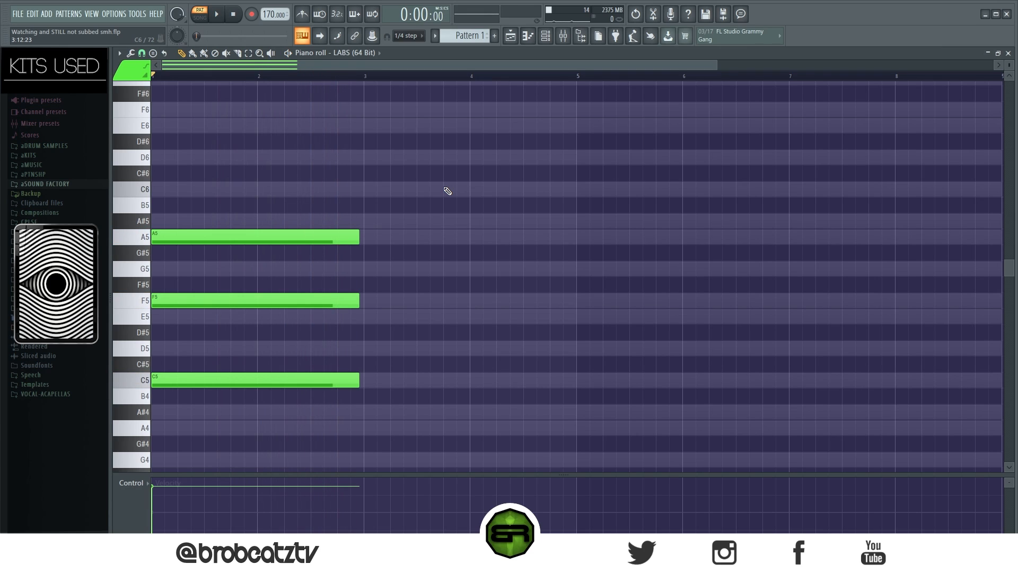
# Step: Duplicate the three-note chord so copies start at bars 3, 5 and 7
pyautogui.moveTo(496, 182); pyautogui.dragTo(115, 435)
pyautogui.moveTo(160, 385)
pyautogui.mouseDown()
pyautogui.moveTo(412, 357)
pyautogui.moveTo(374, 366)
pyautogui.mouseUp()
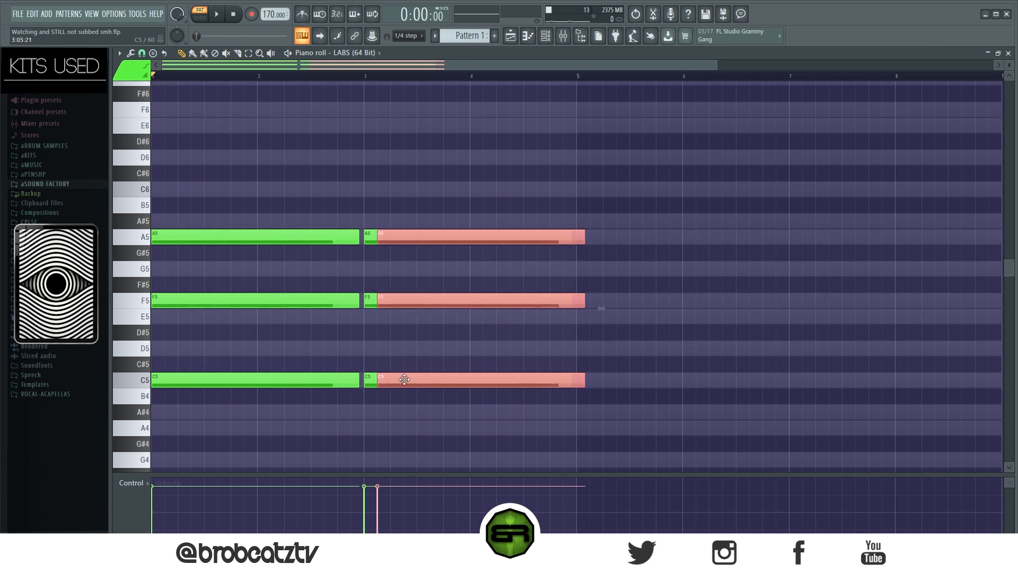
pyautogui.hotkey('ctrl', 'b')
pyautogui.hotkey('ctrl', 'b')
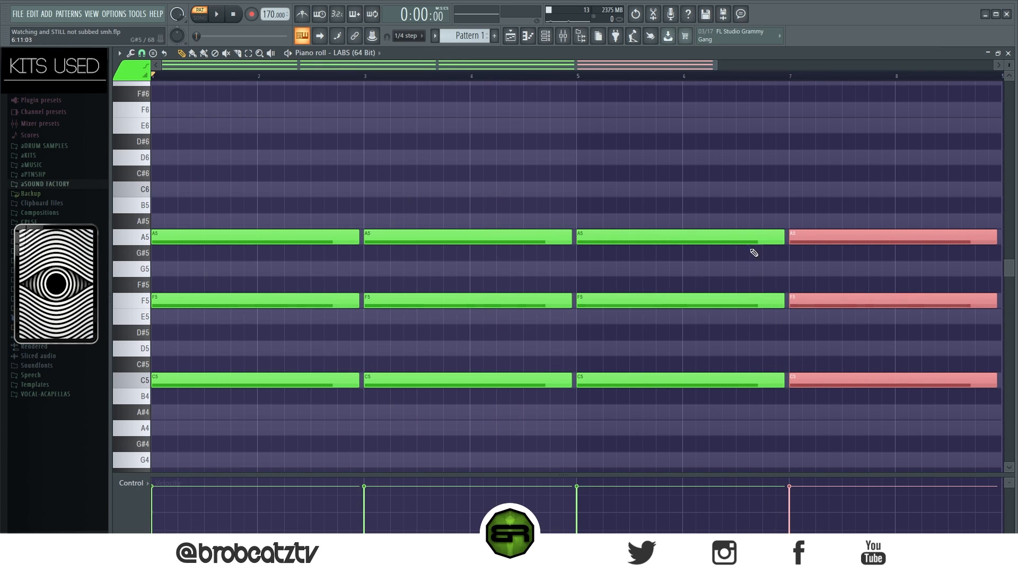
# Step: Shorten the bar 3 chord to end halfway through bar 4, fill the gap before bar 5 with a short copy, and play the pattern
pyautogui.keyDown('ctrl'); pyautogui.click(725, 198); pyautogui.keyUp('ctrl')
pyautogui.moveTo(477, 210); pyautogui.dragTo(471, 396)
pyautogui.moveTo(570, 379); pyautogui.dragTo(523, 388)
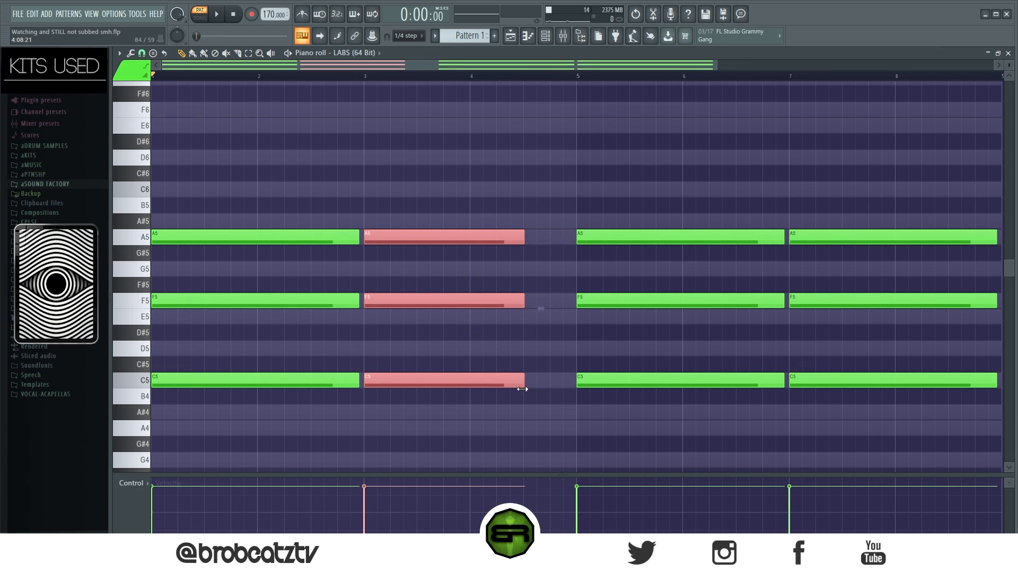
pyautogui.hotkey('ctrl', 'b')
pyautogui.moveTo(680, 305); pyautogui.dragTo(573, 320)
pyautogui.click(637, 331)
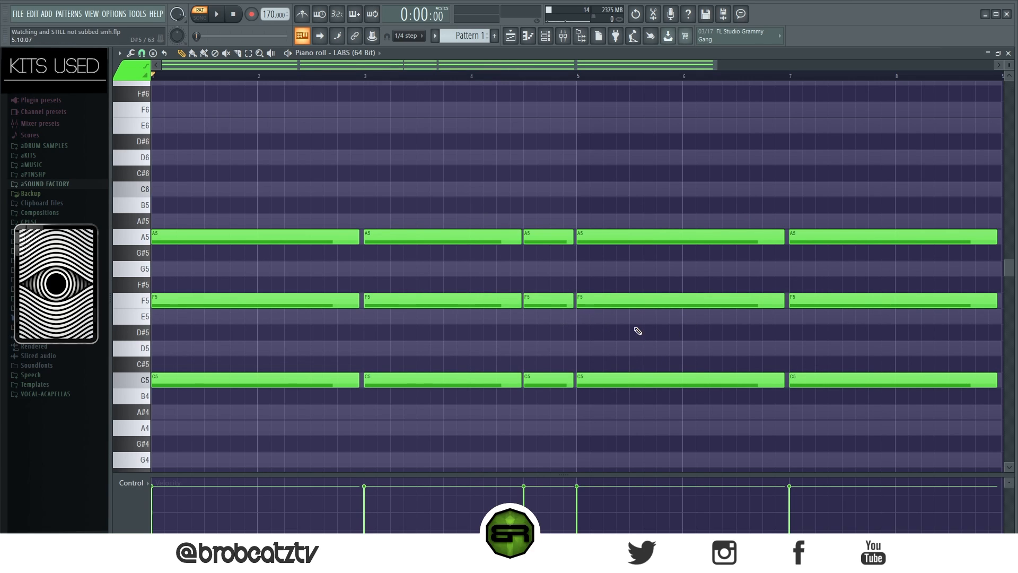
pyautogui.press('space')
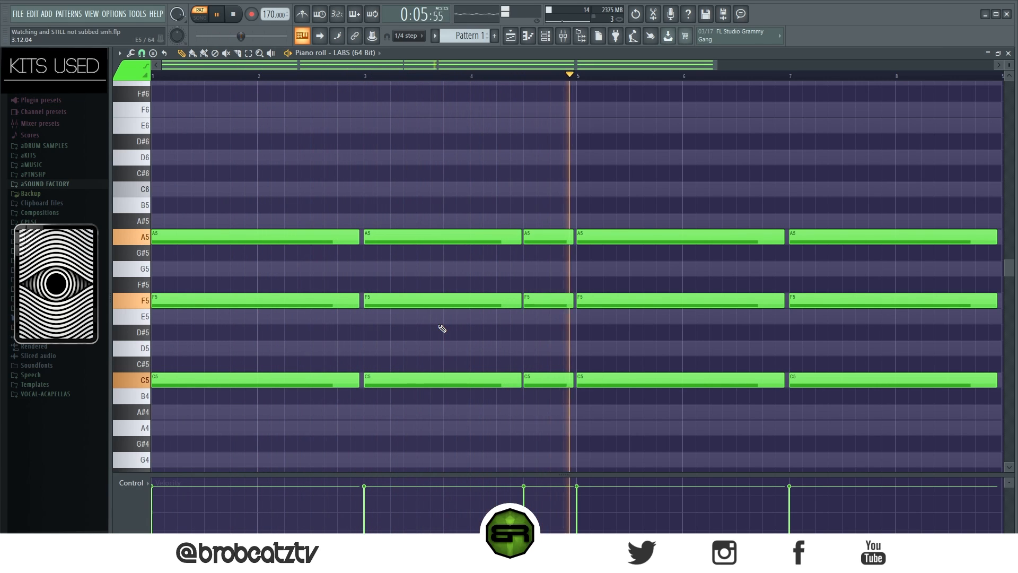
pyautogui.press('space')
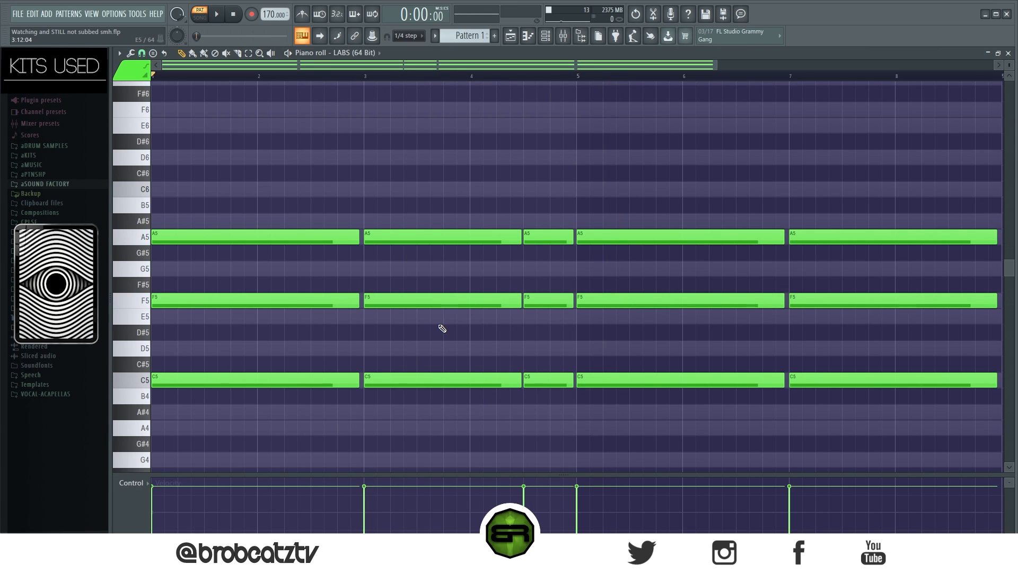
pyautogui.moveTo(249, 199); pyautogui.dragTo(900, 401)
pyautogui.click(869, 416)
pyautogui.scroll(-1, 406, 387)
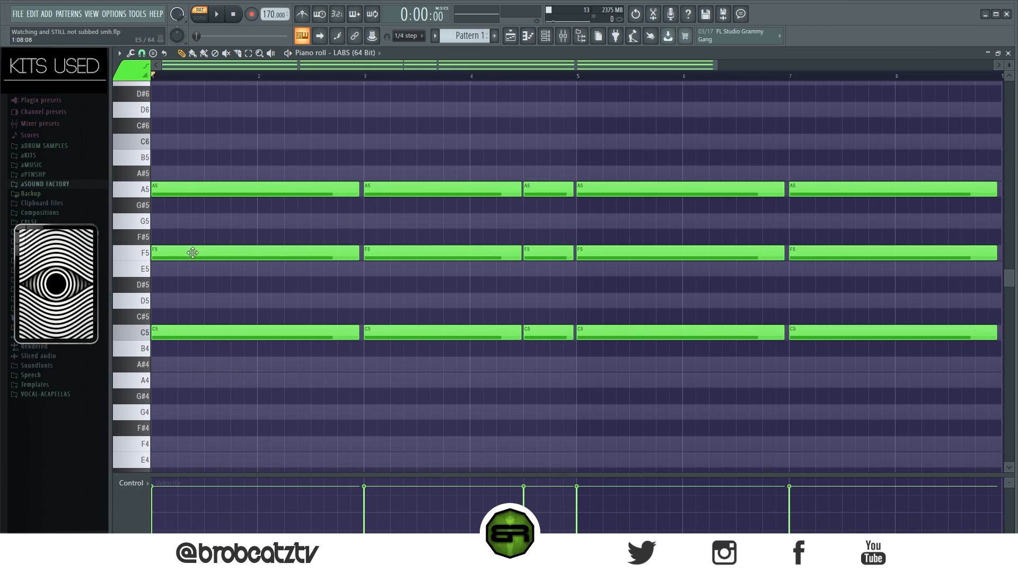
pyautogui.hotkey('ctrl', 'a')
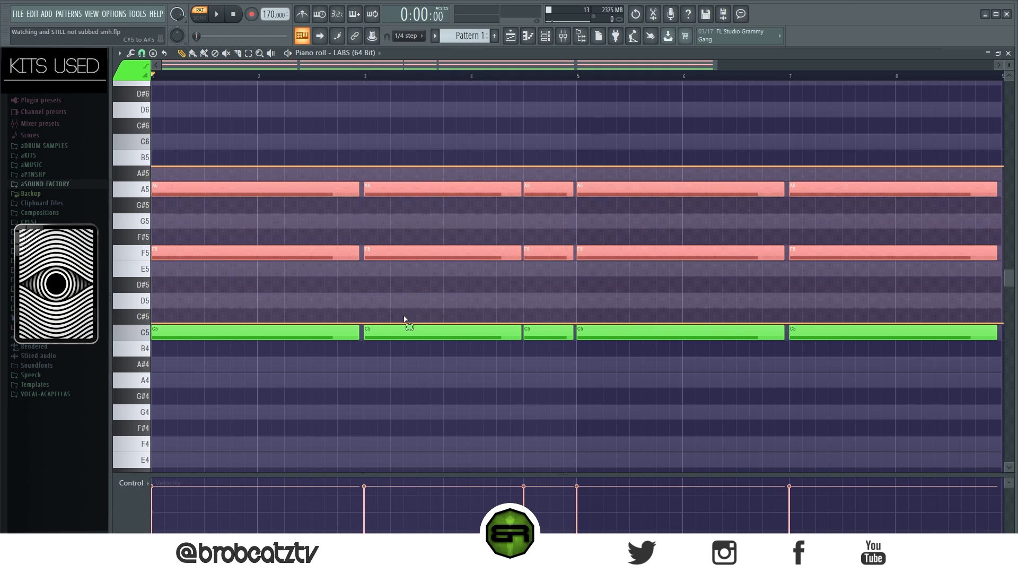
pyautogui.moveTo(573, 168)
pyautogui.mouseDown()
pyautogui.moveTo(432, 251)
pyautogui.moveTo(154, 350)
pyautogui.mouseUp()
pyautogui.hotkey('ctrl', 'd')
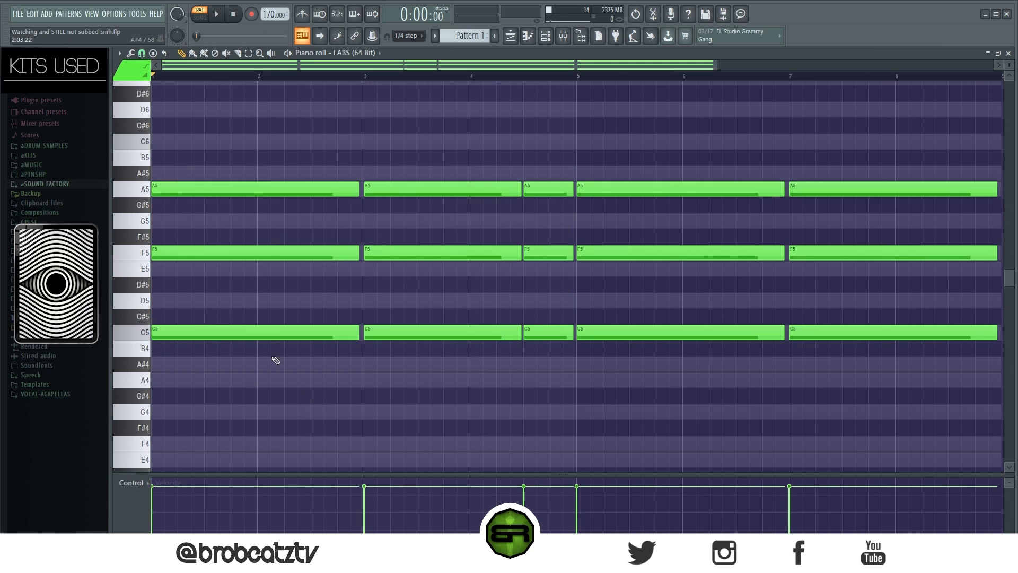
pyautogui.doubleClick(137, 181)
pyautogui.moveTo(142, 177); pyautogui.dragTo(167, 335)
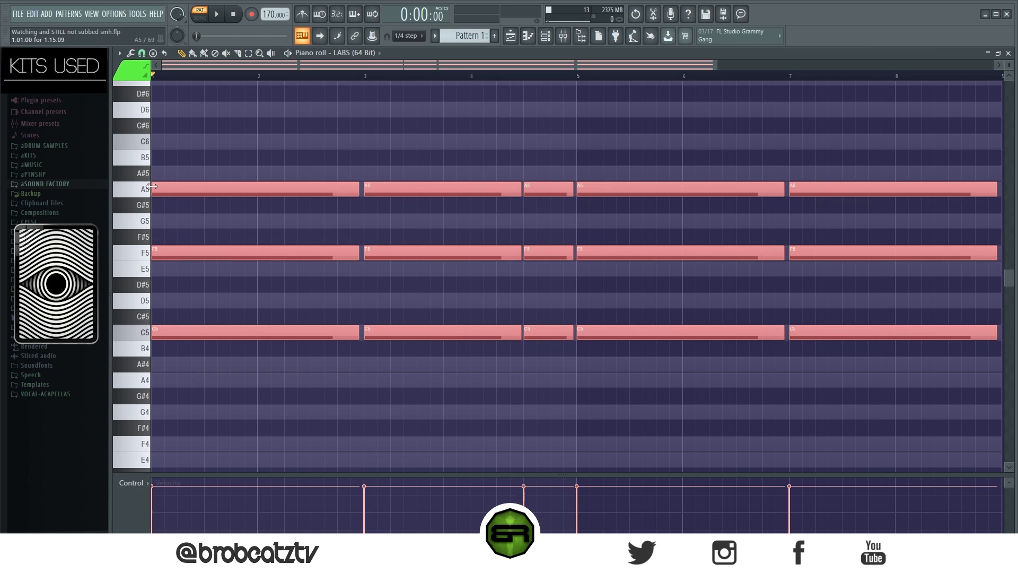
pyautogui.moveTo(145, 186); pyautogui.dragTo(147, 366)
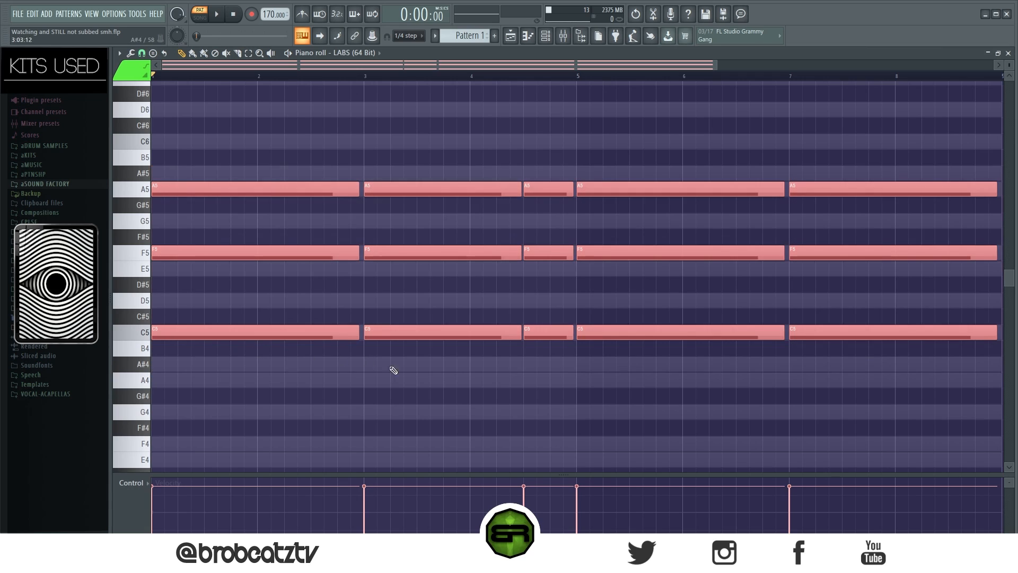
pyautogui.moveTo(424, 370)
pyautogui.mouseDown()
pyautogui.moveTo(280, 341)
pyautogui.moveTo(177, 235)
pyautogui.moveTo(221, 324)
pyautogui.mouseUp()
pyautogui.moveTo(157, 199)
pyautogui.mouseDown()
pyautogui.moveTo(161, 214)
pyautogui.moveTo(231, 245)
pyautogui.moveTo(186, 334)
pyautogui.moveTo(225, 353)
pyautogui.mouseUp()
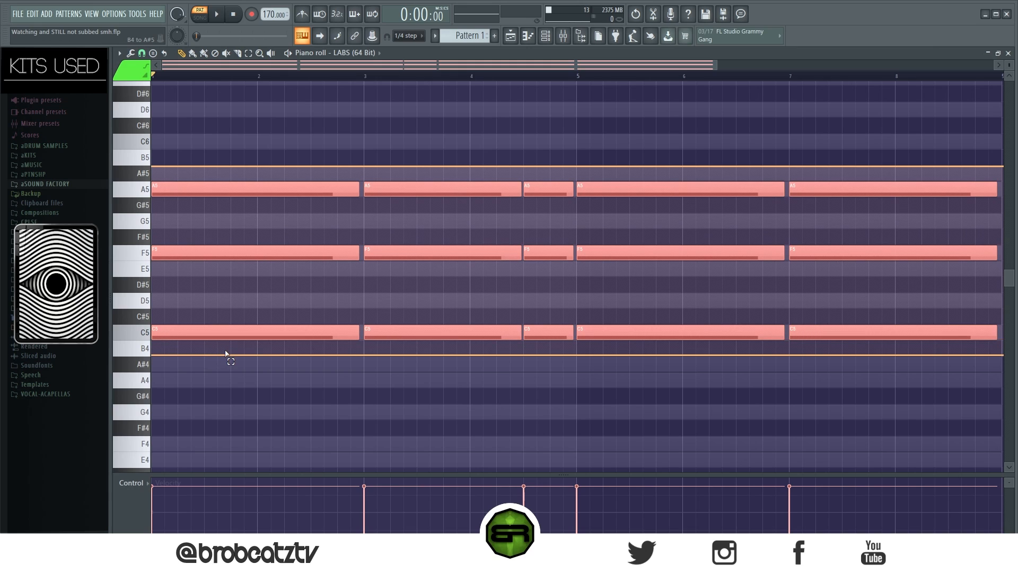
pyautogui.keyDown('ctrl'); pyautogui.click(226, 352); pyautogui.keyUp('ctrl')
pyautogui.click(202, 330)
pyautogui.click(213, 249)
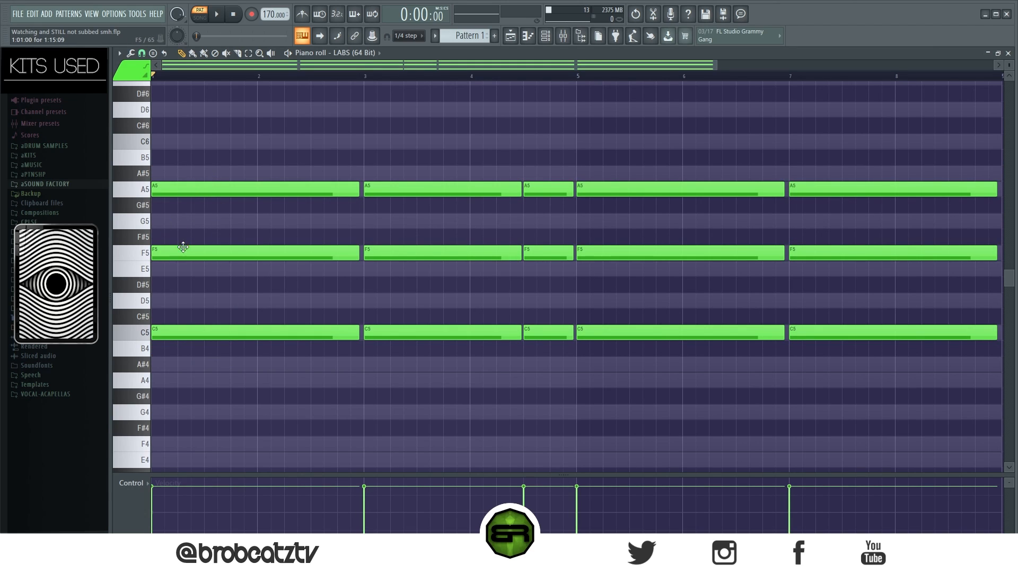
# Step: Stagger the first chord by delaying its F5 note two steps and its A5 note four steps
pyautogui.moveTo(211, 169); pyautogui.dragTo(178, 256)
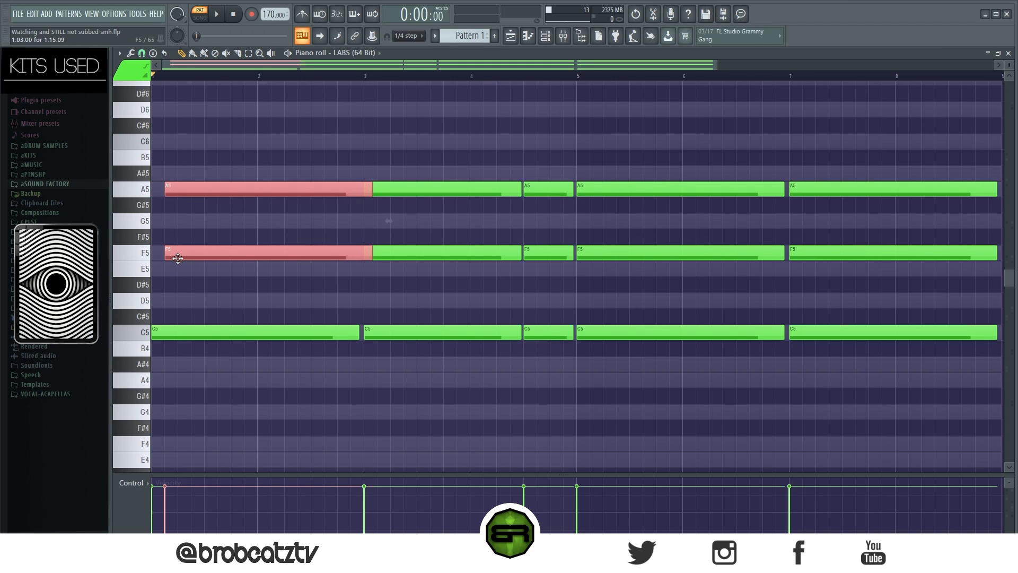
pyautogui.keyDown('ctrl'); pyautogui.click(184, 223); pyautogui.keyUp('ctrl')
pyautogui.moveTo(191, 186); pyautogui.dragTo(202, 195)
pyautogui.moveTo(225, 151); pyautogui.dragTo(144, 354)
pyautogui.hotkey('ctrl', 'd')
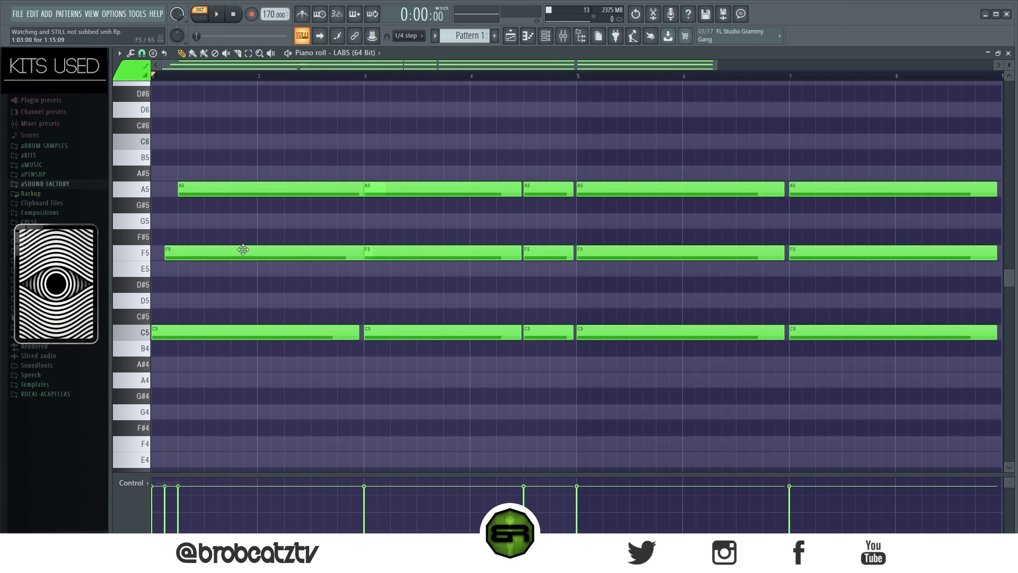
# Step: Add an A#5 note at step 9 of bar 1, play it with the chord, and move it down to G5
pyautogui.click(237, 173)
pyautogui.keyDown('ctrl'); pyautogui.click(238, 169); pyautogui.keyUp('ctrl')
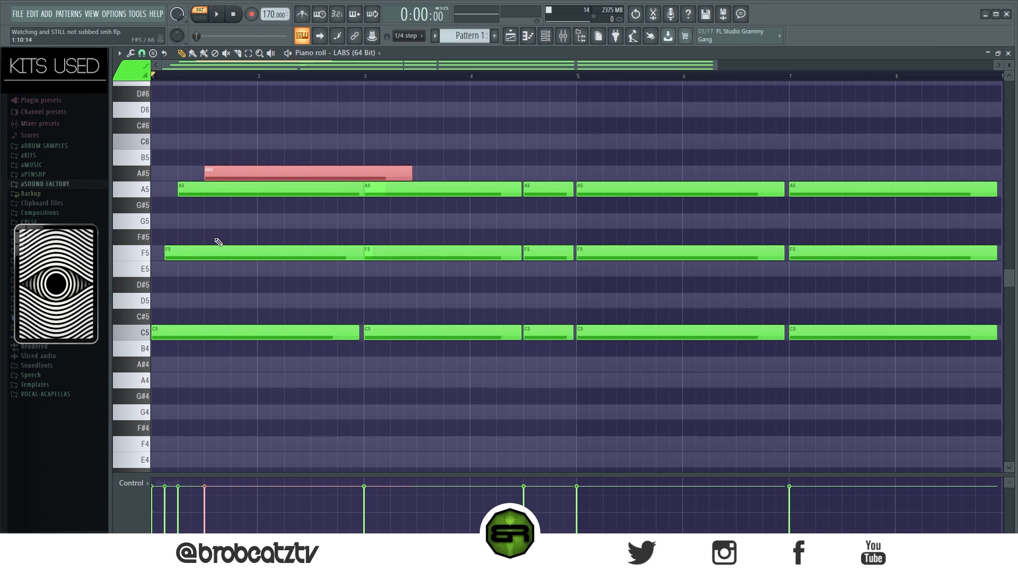
pyautogui.press('space')
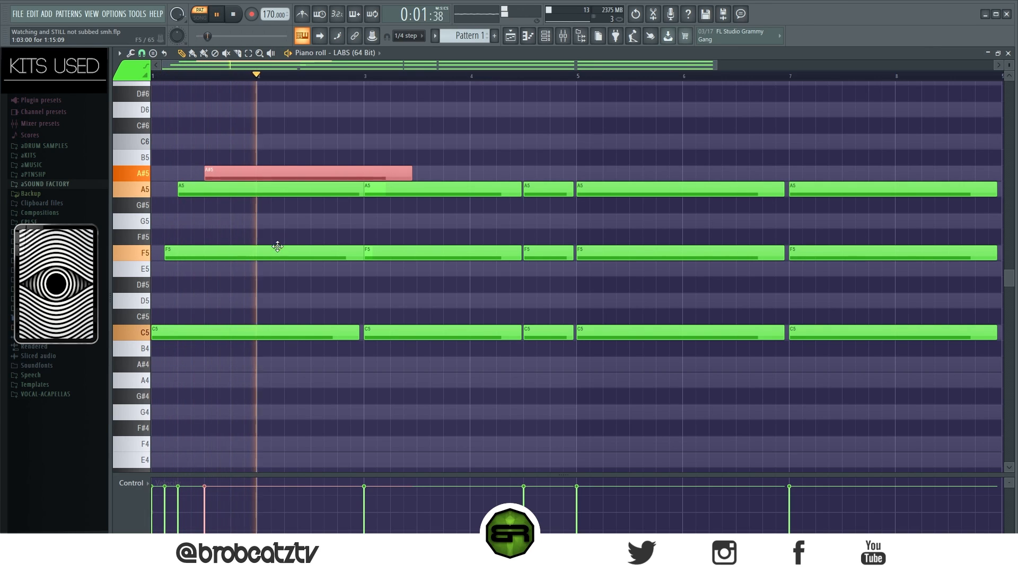
pyautogui.moveTo(278, 175); pyautogui.dragTo(288, 235)
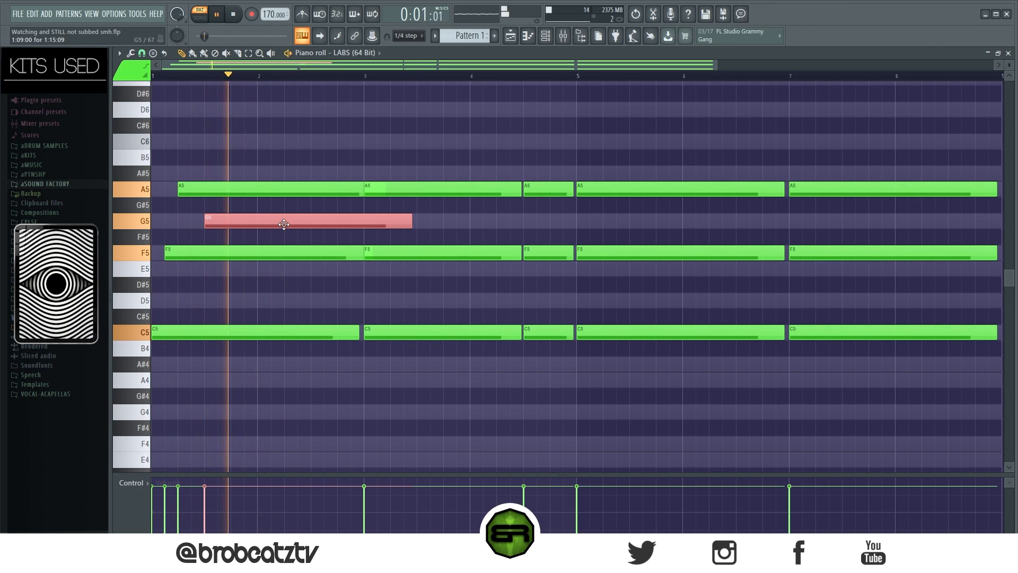
pyautogui.press('space')
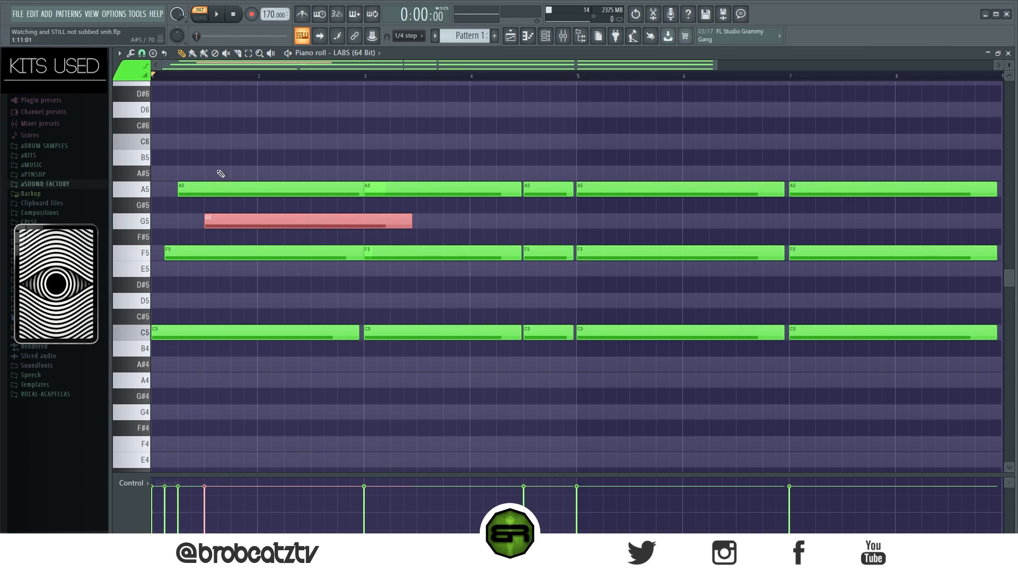
# Step: Add an A#5 note at step 9 of bar 1 and move it together with the G5 note down one octave
pyautogui.click(206, 174)
pyautogui.keyDown('ctrl'); pyautogui.click(218, 174); pyautogui.keyUp('ctrl')
pyautogui.keyDown('ctrl'); pyautogui.keyDown('shift'); pyautogui.click(224, 220); pyautogui.keyUp('shift'); pyautogui.keyUp('ctrl')
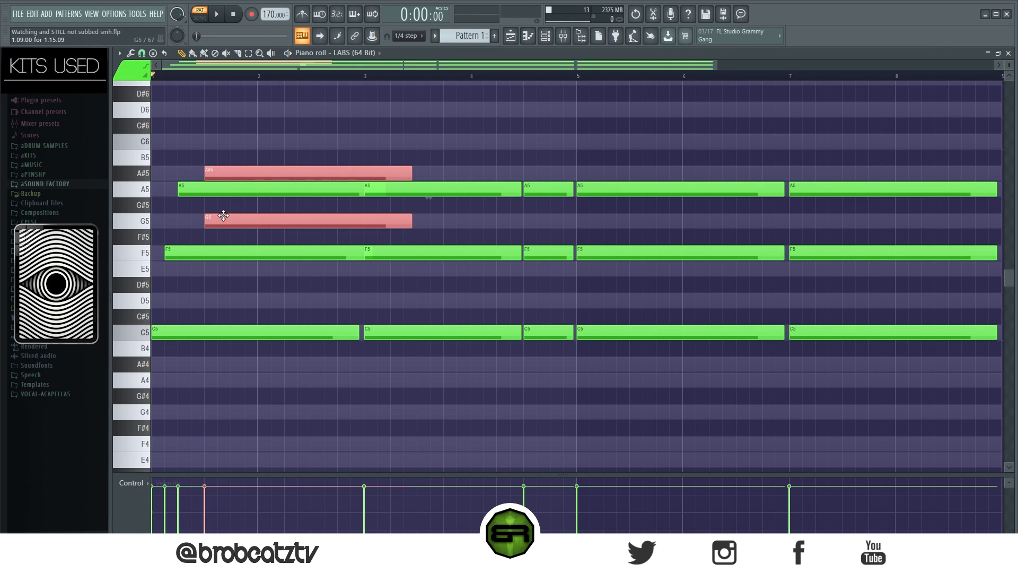
pyautogui.hotkey('ctrl', 'Down')
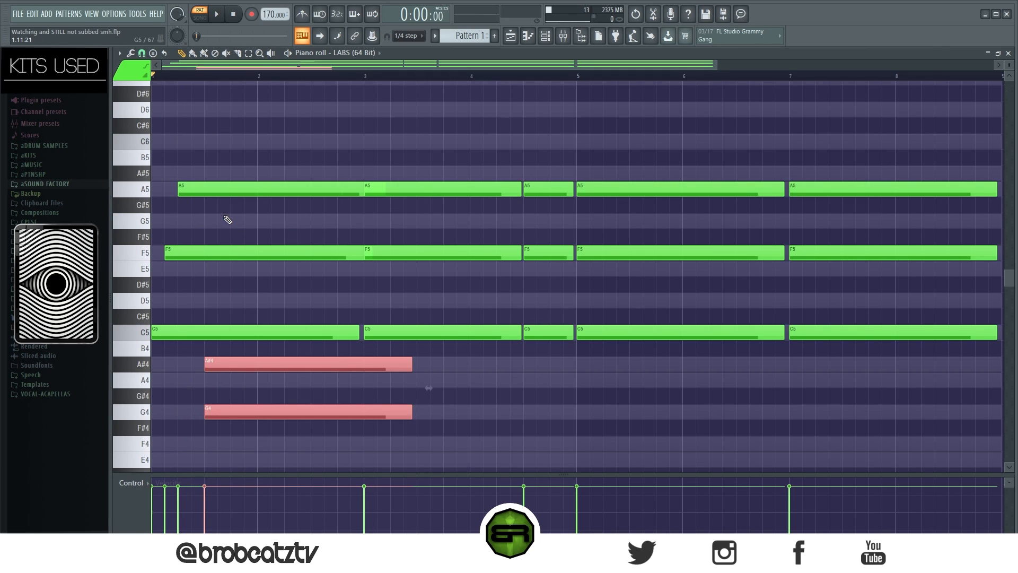
# Step: Move the first chord's F5 and A5 notes to the start of bar 1, in line with C5
pyautogui.keyDown('ctrl'); pyautogui.click(189, 230); pyautogui.keyUp('ctrl')
pyautogui.moveTo(176, 251); pyautogui.dragTo(161, 249)
pyautogui.moveTo(189, 192); pyautogui.dragTo(163, 192)
pyautogui.scroll(-2, 203, 226)
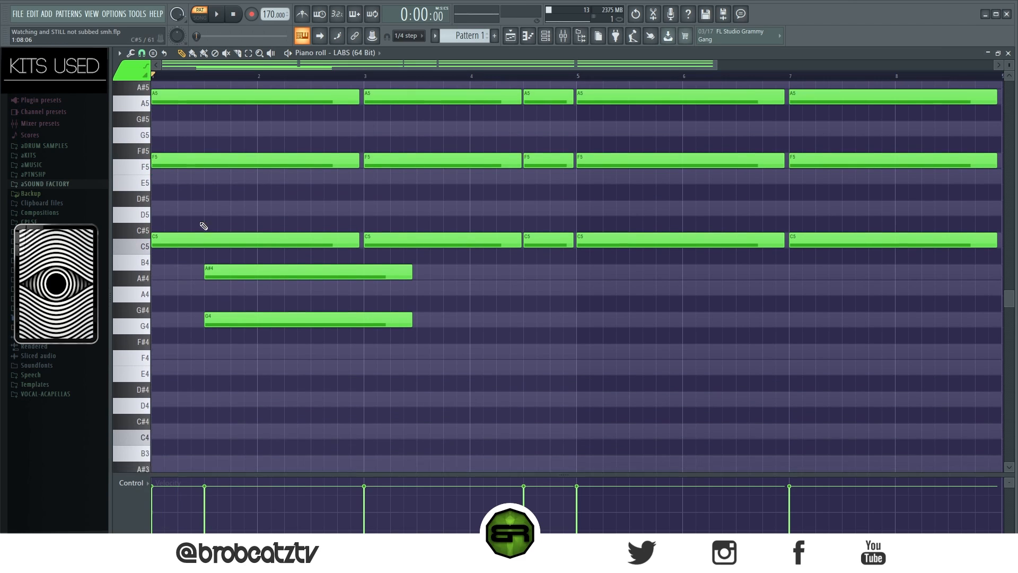
# Step: Select the A#4 and G4 notes together and move them down one octave to A#3 and G3
pyautogui.keyDown('ctrl'); pyautogui.keyDown('shift'); pyautogui.click(255, 268); pyautogui.keyUp('shift'); pyautogui.keyUp('ctrl')
pyautogui.keyDown('ctrl'); pyautogui.keyDown('shift'); pyautogui.click(257, 317); pyautogui.keyUp('shift'); pyautogui.keyUp('ctrl')
pyautogui.hotkey('ctrl', 'Down')
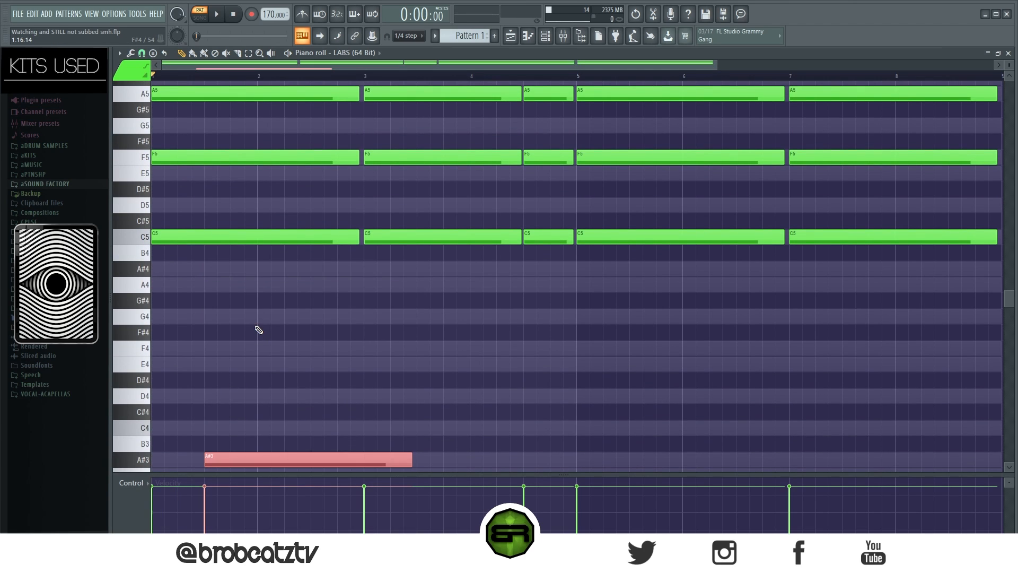
pyautogui.moveTo(1009, 64); pyautogui.dragTo(1009, 68)
pyautogui.scroll(-1, 655, 183)
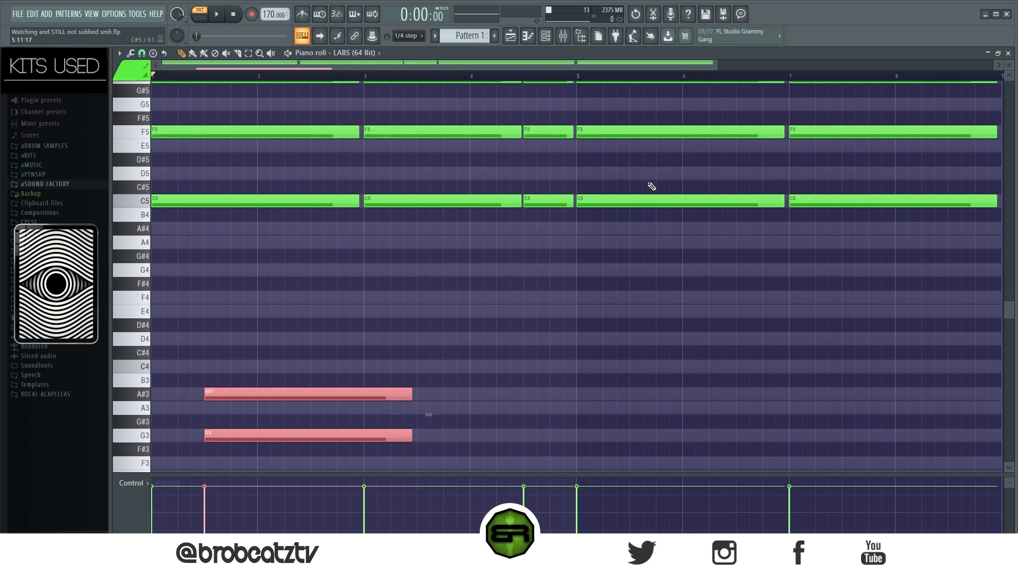
# Step: Move the A#3 note to the start of bar 1 and the G3 note to the start of bar 3
pyautogui.keyDown('ctrl'); pyautogui.click(569, 375); pyautogui.keyUp('ctrl')
pyautogui.moveTo(232, 395); pyautogui.dragTo(178, 395)
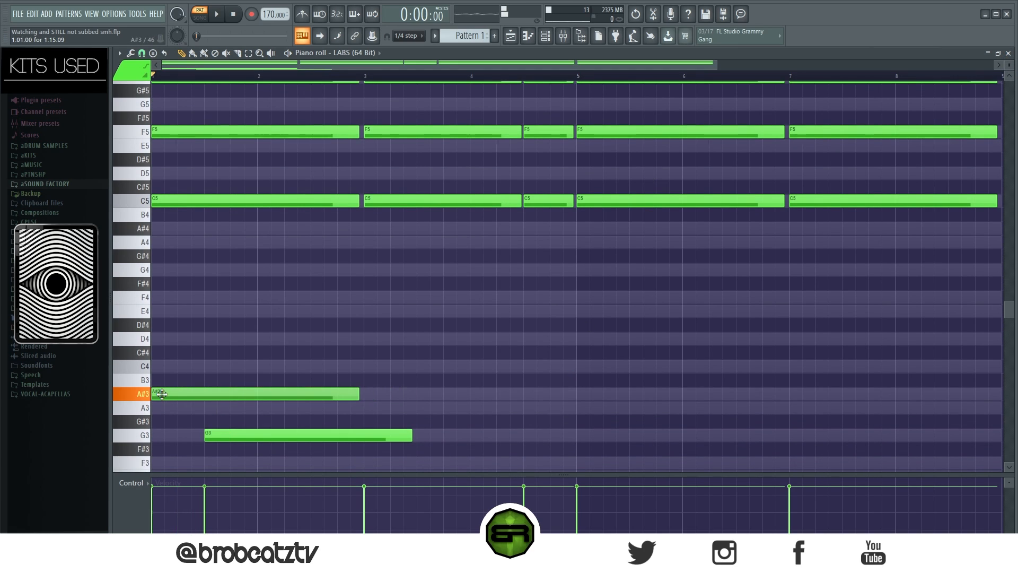
pyautogui.moveTo(274, 437); pyautogui.dragTo(435, 437)
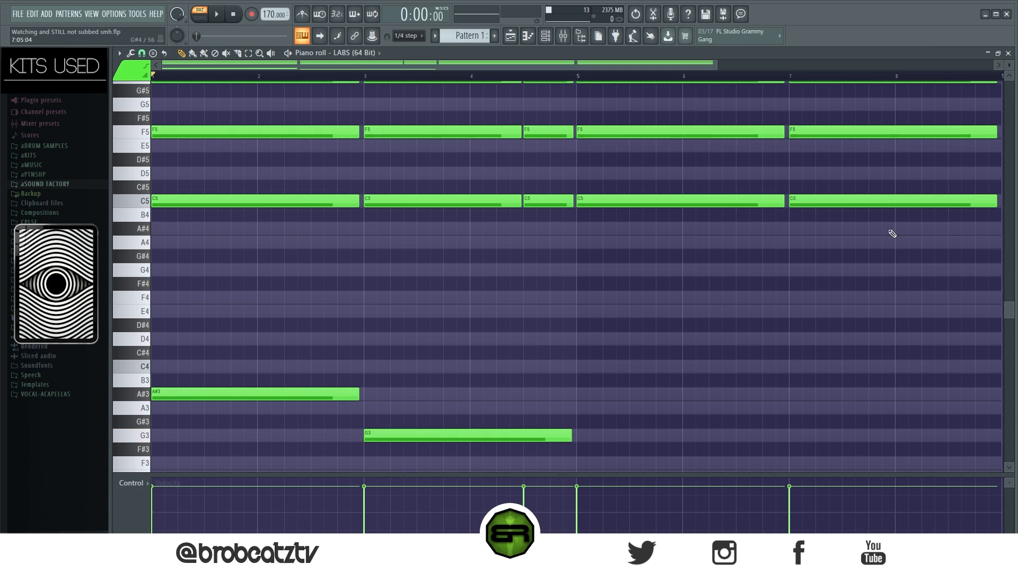
# Step: Play the chords with the two bass notes and stop the playback
pyautogui.moveTo(1009, 64); pyautogui.dragTo(1009, 68)
pyautogui.scroll(1, 814, 240)
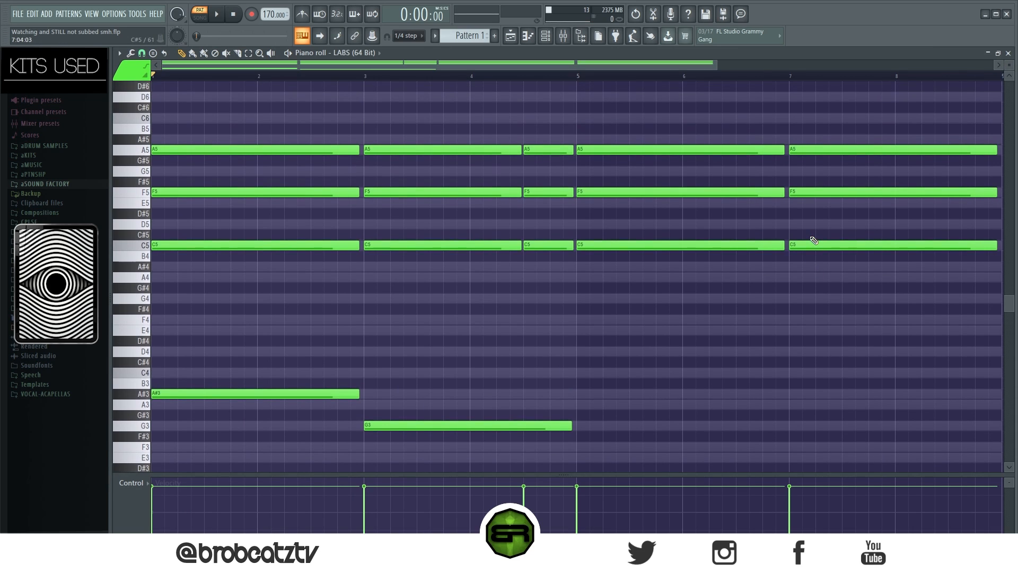
pyautogui.press('space')
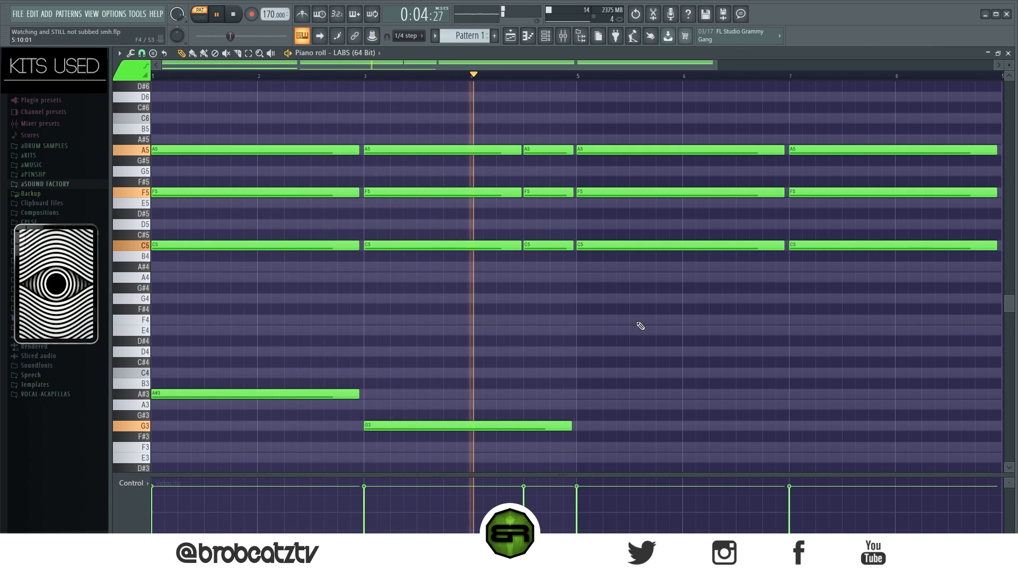
pyautogui.press('space')
pyautogui.moveTo(578, 440); pyautogui.dragTo(180, 381)
pyautogui.click(212, 379)
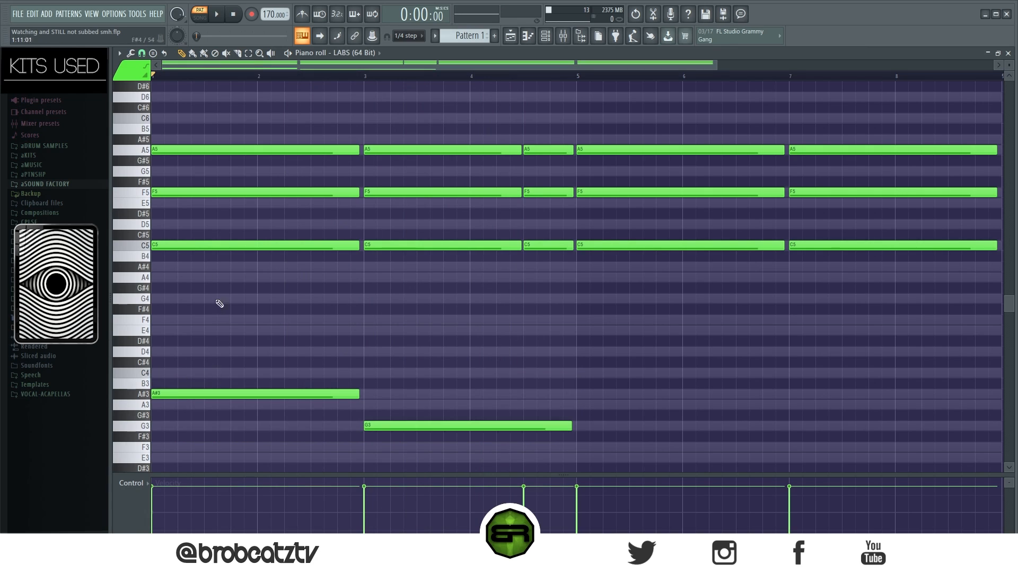
pyautogui.moveTo(411, 121); pyautogui.dragTo(514, 387)
pyautogui.click(517, 390)
# Step: Try an E3 bass note at the start of bar 5
pyautogui.moveTo(383, 63); pyautogui.dragTo(443, 67)
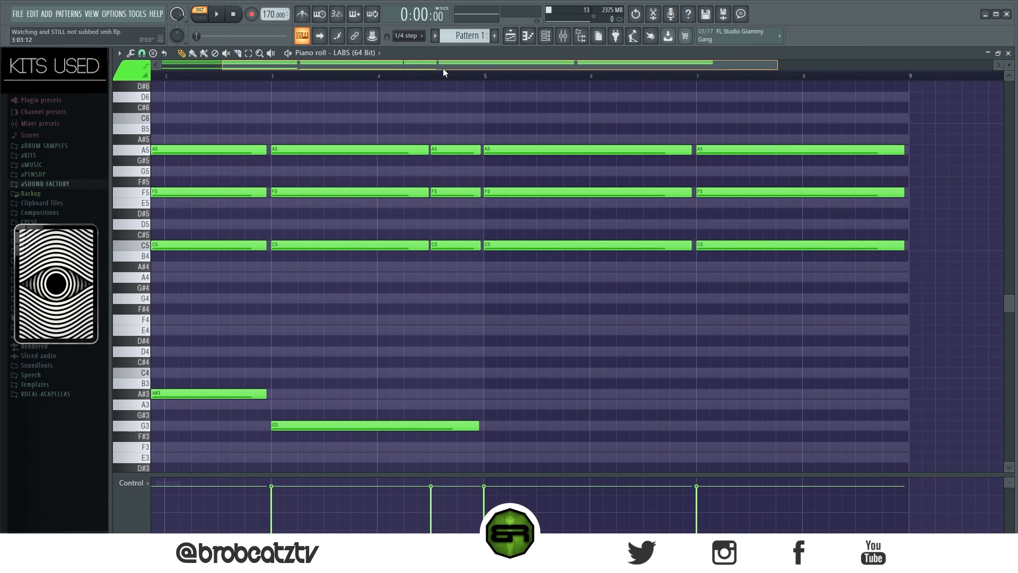
pyautogui.scroll(-2, 416, 325)
pyautogui.click(341, 361)
pyautogui.moveTo(342, 360); pyautogui.dragTo(554, 392)
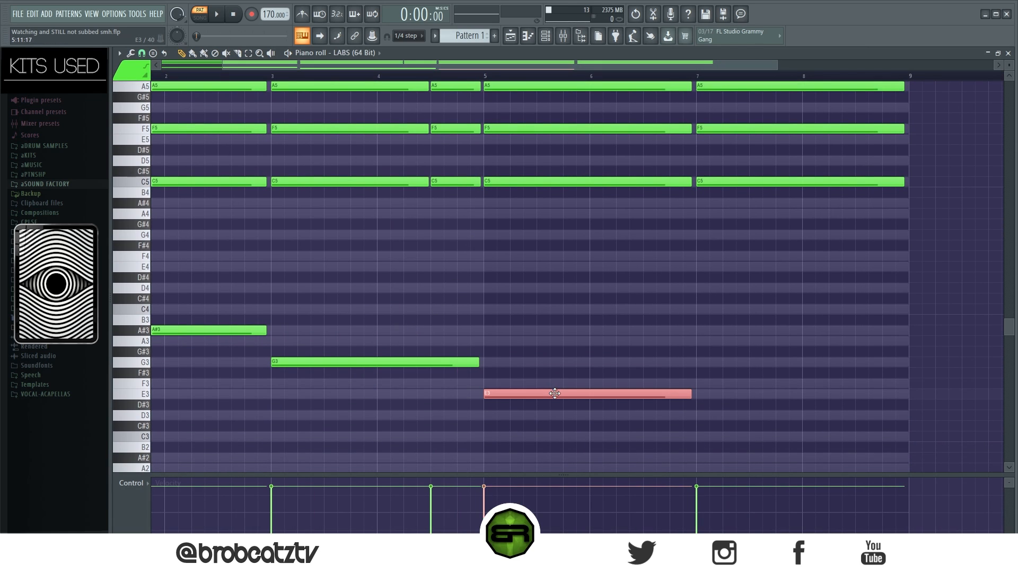
pyautogui.rightClick(555, 393)
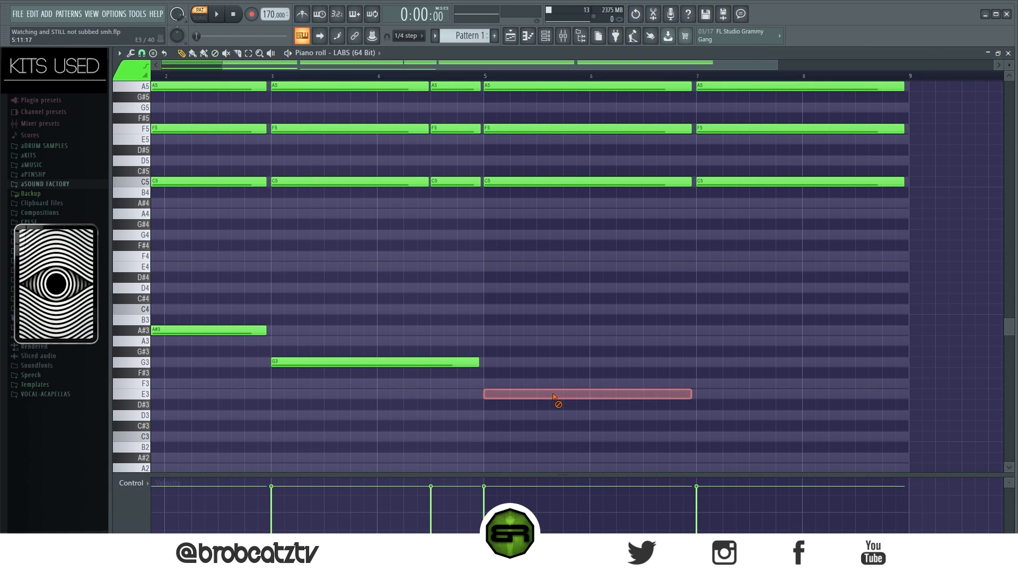
pyautogui.click(489, 383)
pyautogui.rightClick(520, 383)
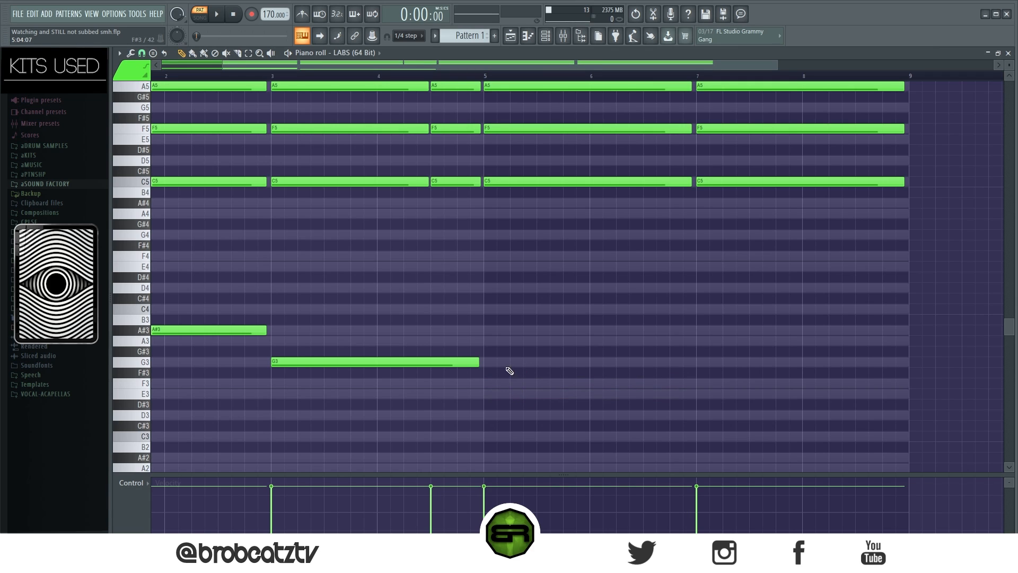
pyautogui.scroll(2, 510, 371)
pyautogui.hscroll(-3, 373, 80)
pyautogui.moveTo(238, 330); pyautogui.dragTo(240, 374)
pyautogui.keyDown('ctrl'); pyautogui.keyDown('shift'); pyautogui.click(369, 392); pyautogui.keyUp('shift'); pyautogui.keyUp('ctrl')
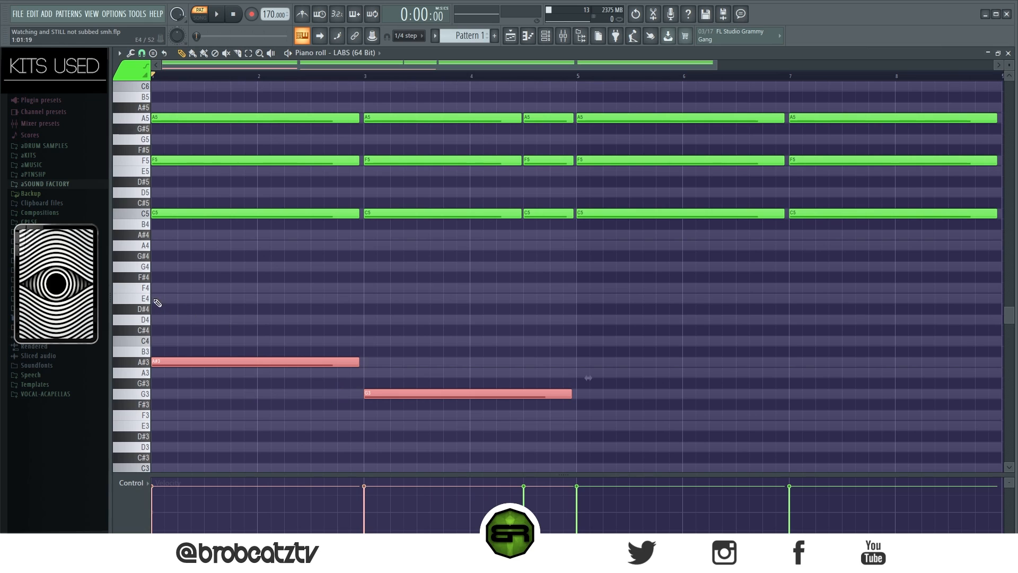
pyautogui.scroll(-3, 405, 75)
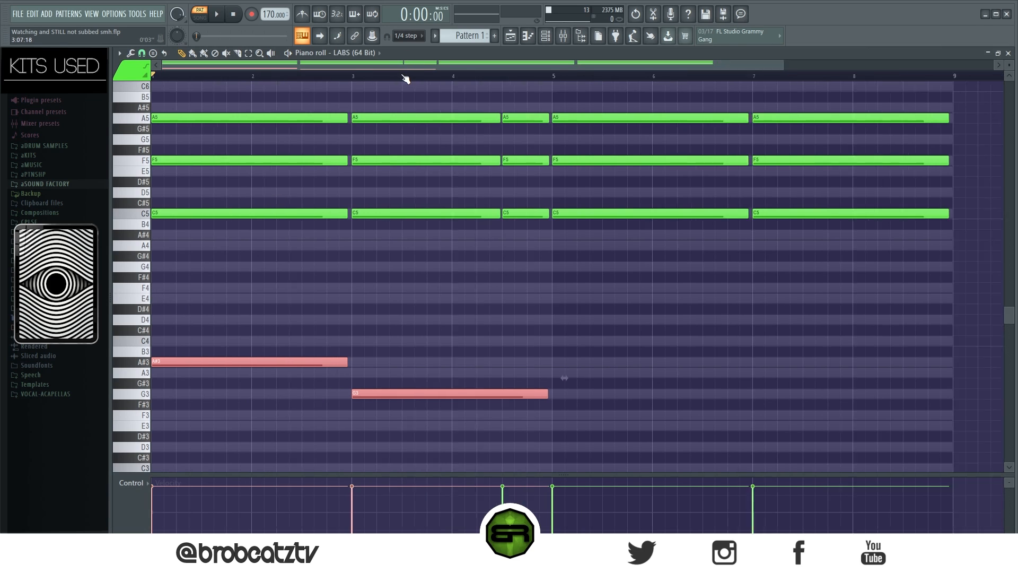
pyautogui.scroll(1, 408, 66)
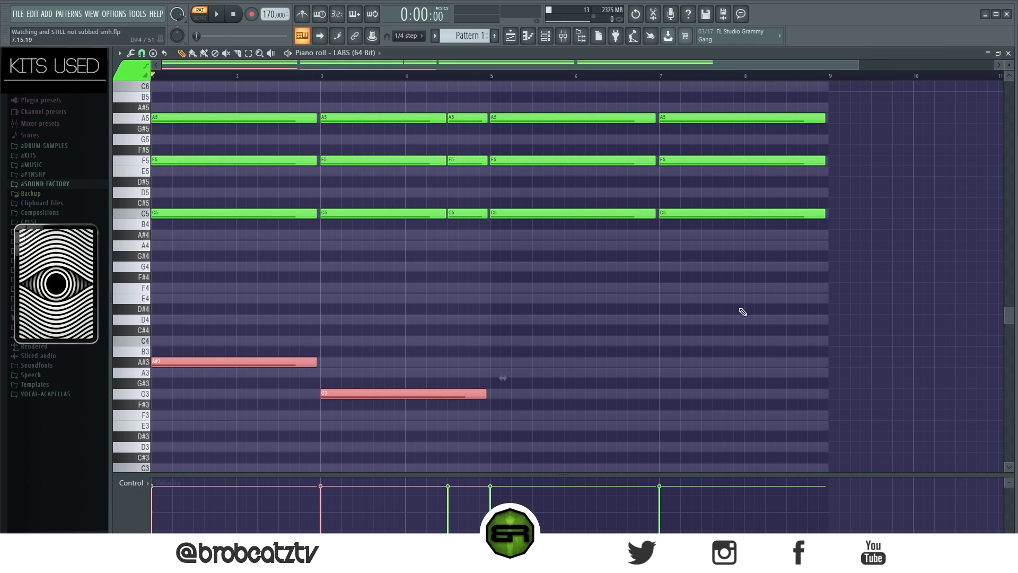
pyautogui.rightClick(556, 309)
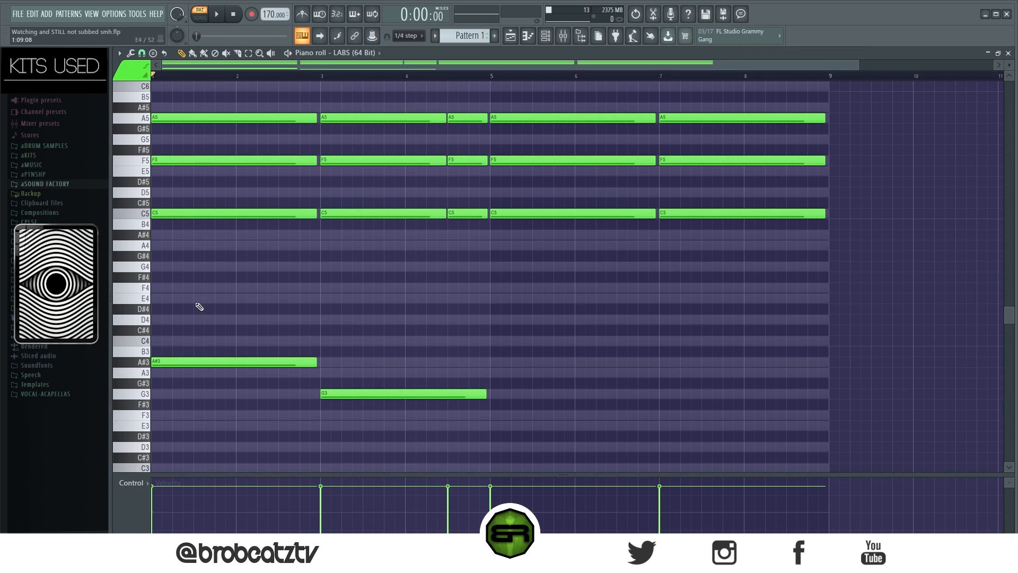
# Step: Add an F4 note, lower it one octave to F3, and move it to the start of bar 7
pyautogui.click(166, 291)
pyautogui.keyDown('ctrl'); pyautogui.click(167, 287); pyautogui.keyUp('ctrl')
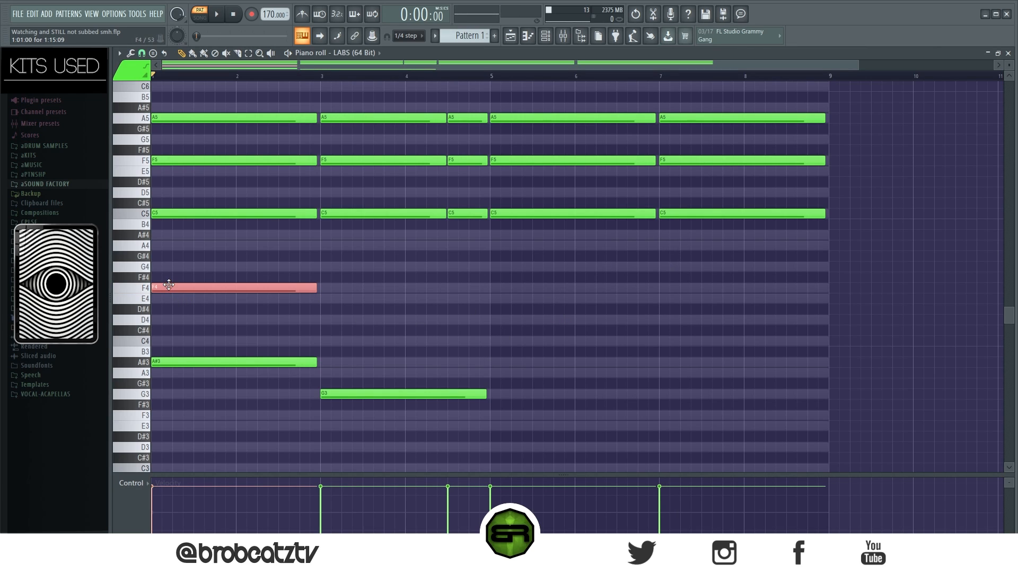
pyautogui.hotkey('ctrl', 'Down')
pyautogui.moveTo(200, 418); pyautogui.dragTo(711, 420)
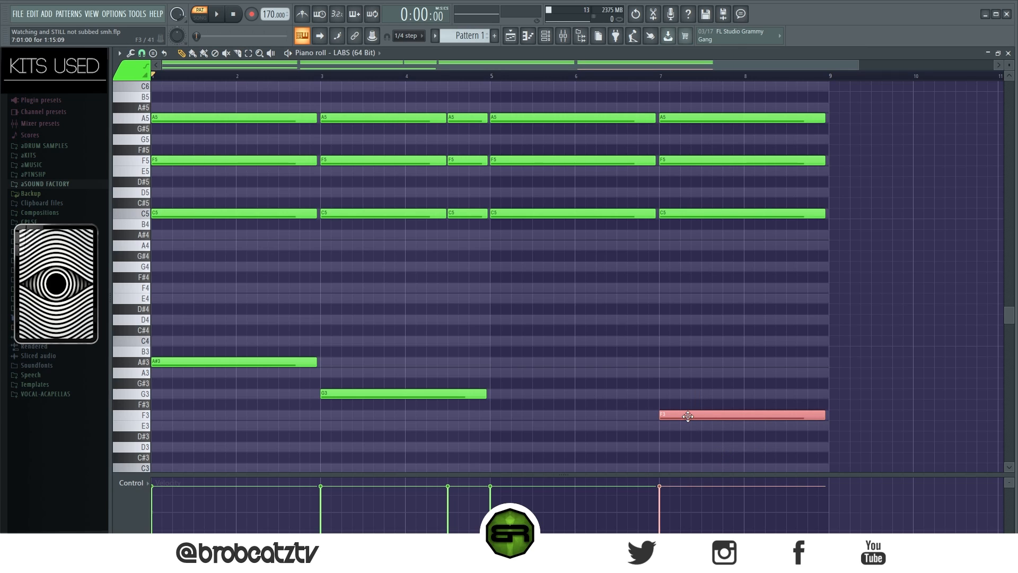
# Step: Copy the bar 7 F3 bass note down to D3 and A#2, keeping the same start and length
pyautogui.moveTo(685, 417); pyautogui.dragTo(686, 447)
pyautogui.scroll(-1, 715, 386)
pyautogui.scroll(-3, 715, 386)
pyautogui.moveTo(676, 353); pyautogui.dragTo(669, 395)
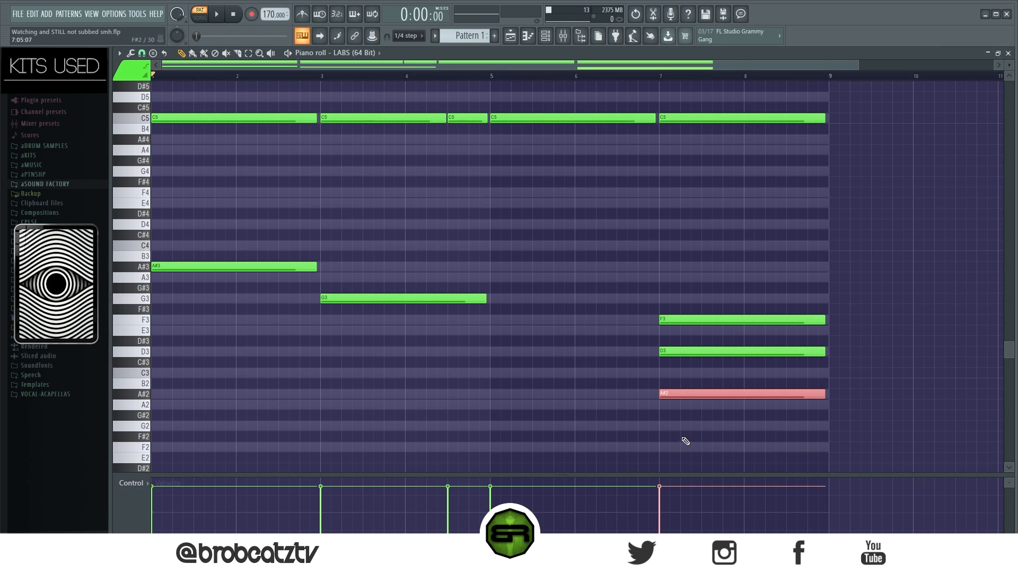
# Step: Take the A#2 note out of bar 7 and move the D3 note to the start of bar 5
pyautogui.moveTo(709, 397); pyautogui.dragTo(165, 270)
pyautogui.hotkey('ctrl', 'd')
pyautogui.moveTo(651, 347); pyautogui.dragTo(696, 366)
pyautogui.moveTo(684, 352); pyautogui.dragTo(515, 353)
pyautogui.hotkey('ctrl', 'd')
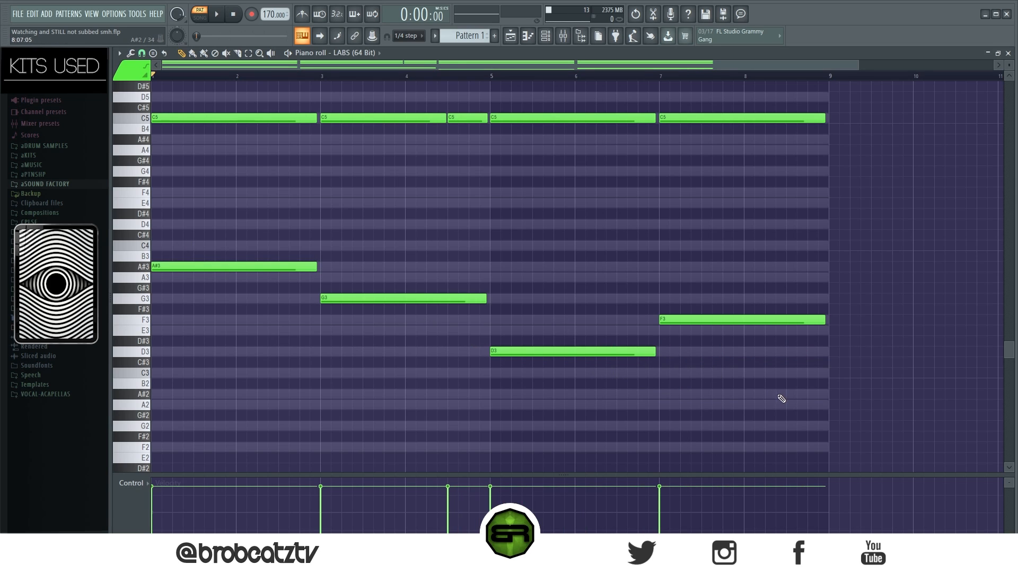
pyautogui.moveTo(813, 392); pyautogui.dragTo(152, 210)
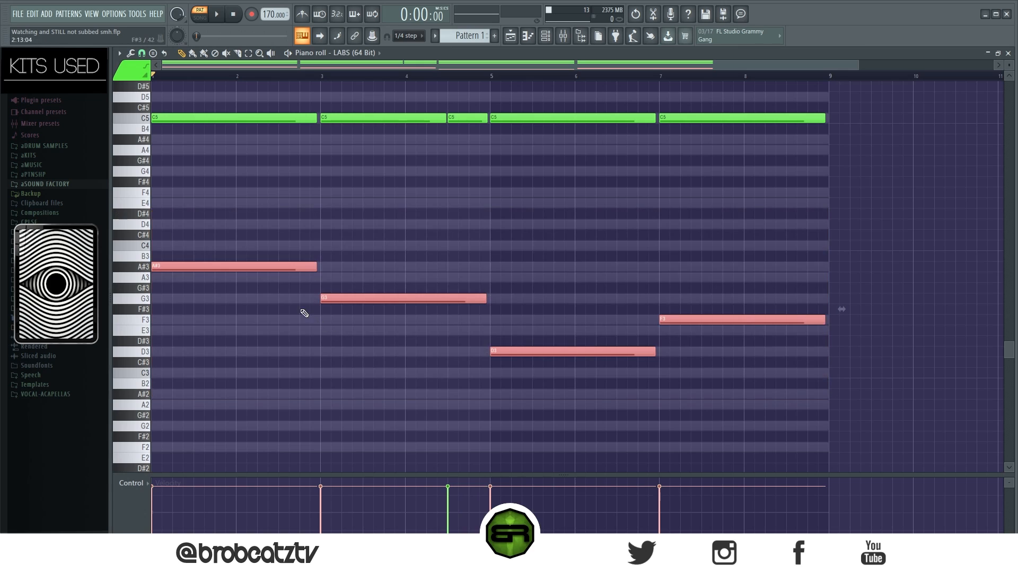
pyautogui.hotkey('ctrl', 'd')
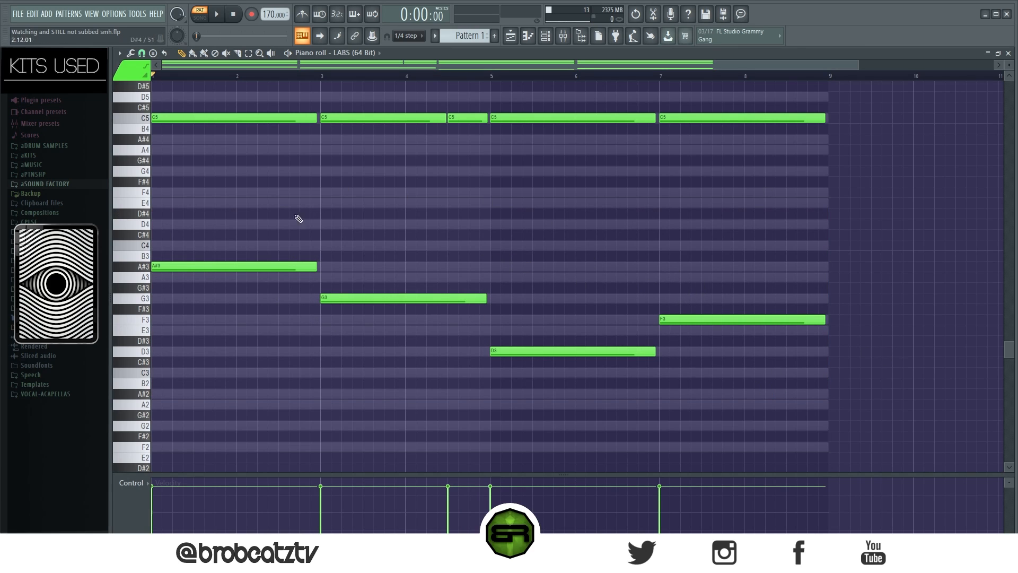
# Step: Add a D4 bass note at step 9 of bar 4 from the bar 5 D3 note, shortened to fit the short chord
pyautogui.scroll(1, 403, 218)
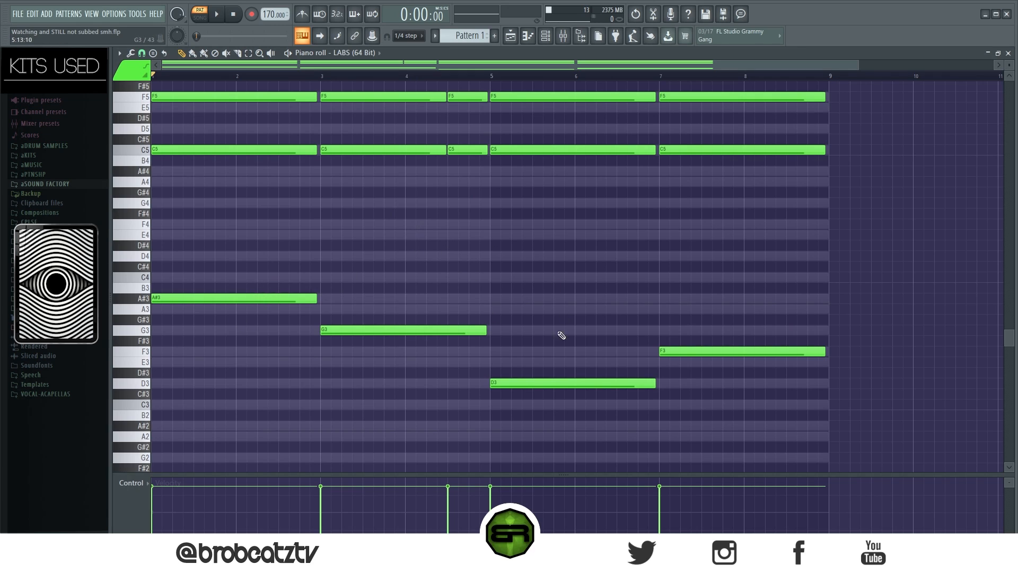
pyautogui.moveTo(727, 305); pyautogui.dragTo(534, 407)
pyautogui.hotkey('ctrl', 'd')
pyautogui.moveTo(511, 382); pyautogui.dragTo(467, 376)
pyautogui.hotkey('ctrl', 'Up')
pyautogui.hotkey('ctrl', 'd')
pyautogui.moveTo(612, 256); pyautogui.dragTo(489, 276)
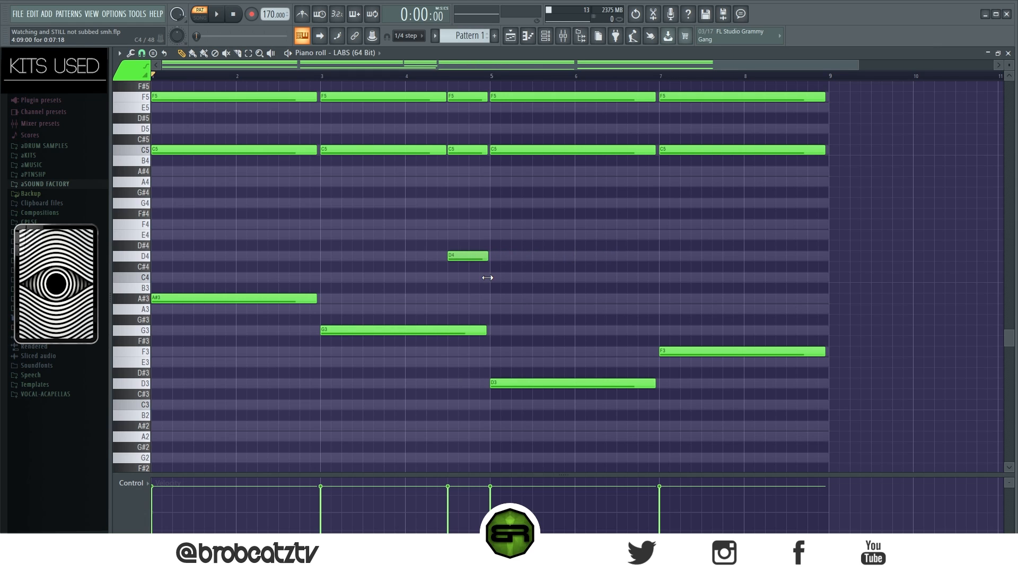
# Step: Play the whole eight-bar progression with its bass notes and stop the playback
pyautogui.press('space')
pyautogui.scroll(3, 570, 261)
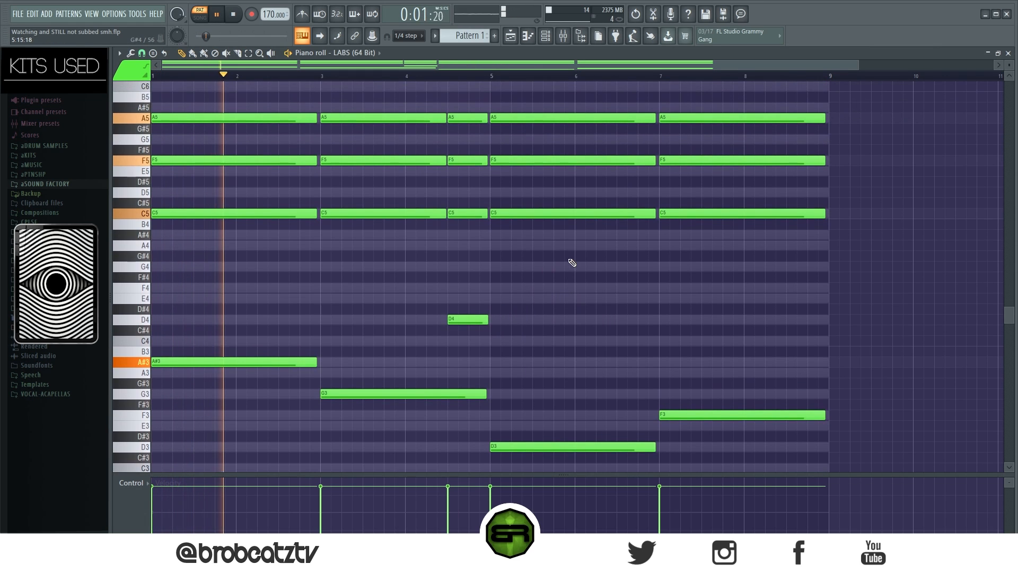
pyautogui.moveTo(859, 66); pyautogui.dragTo(762, 68)
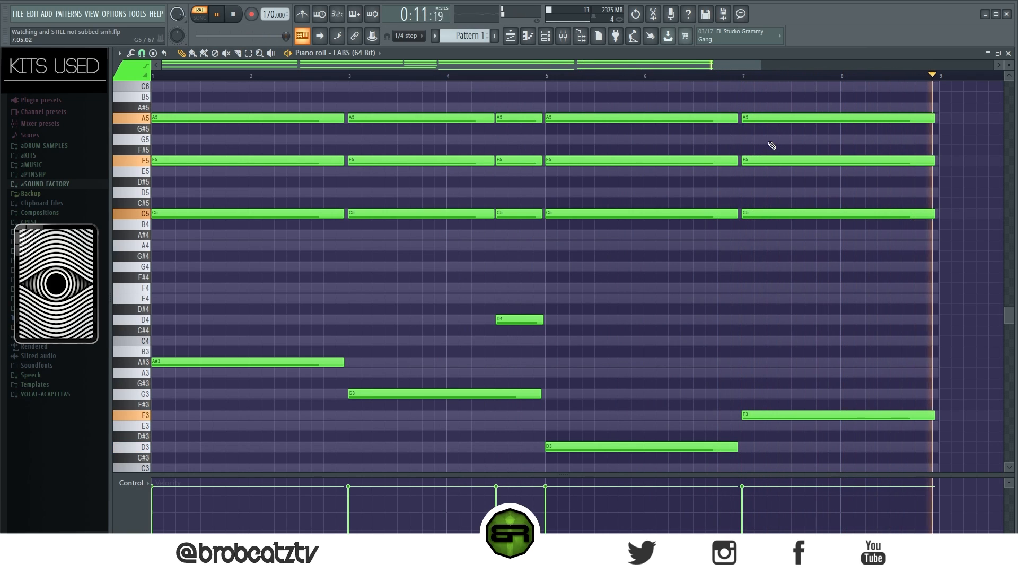
pyautogui.press('space')
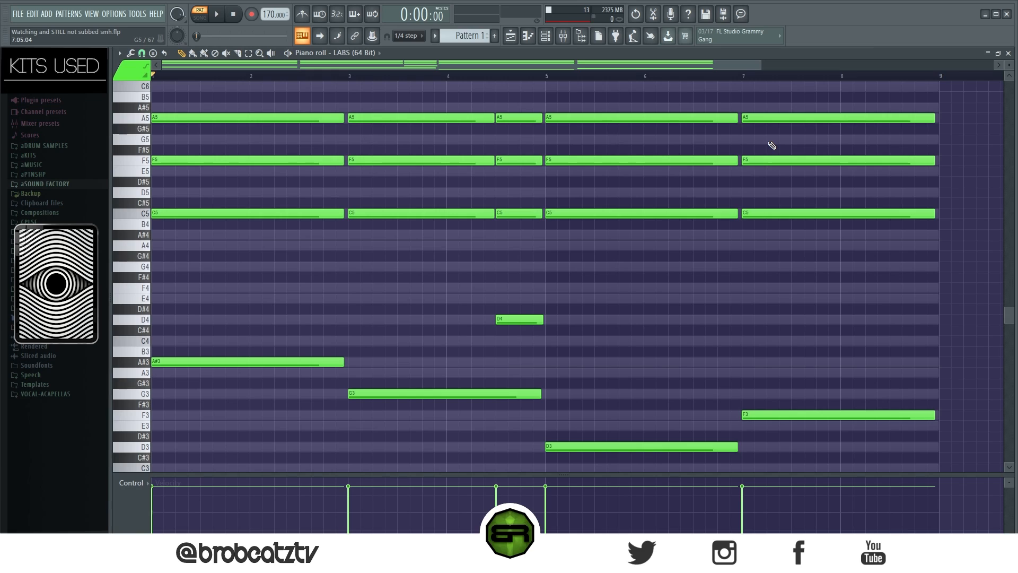
# Step: Show the channel rack and play the pattern with its layered instruments
pyautogui.click(545, 36)
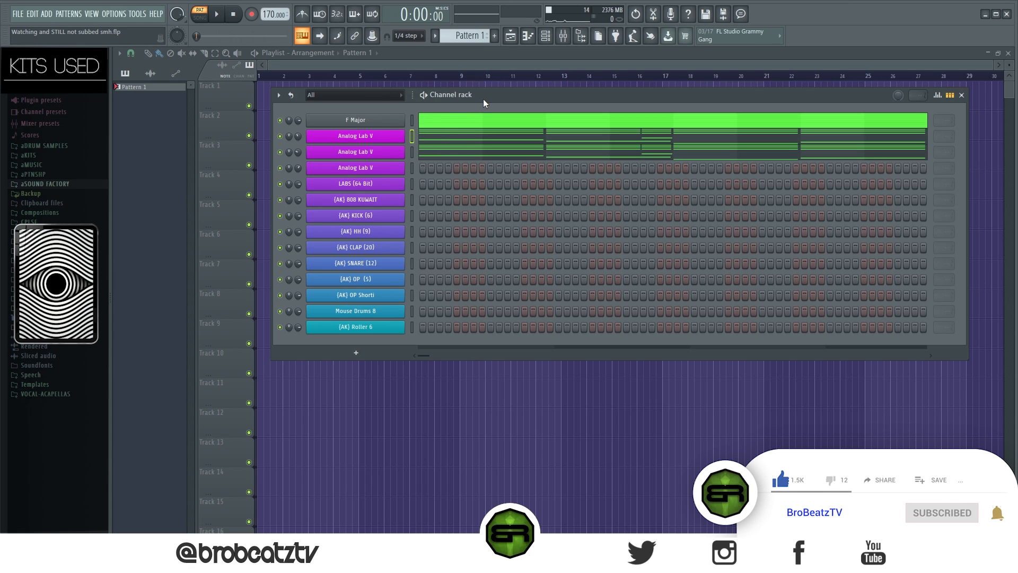
pyautogui.press('space')
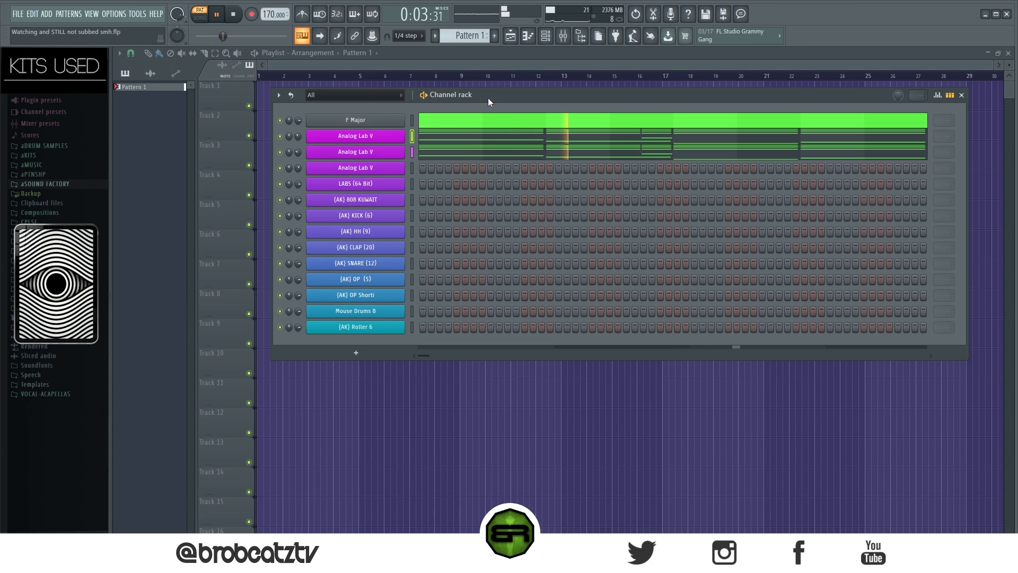
pyautogui.press('space')
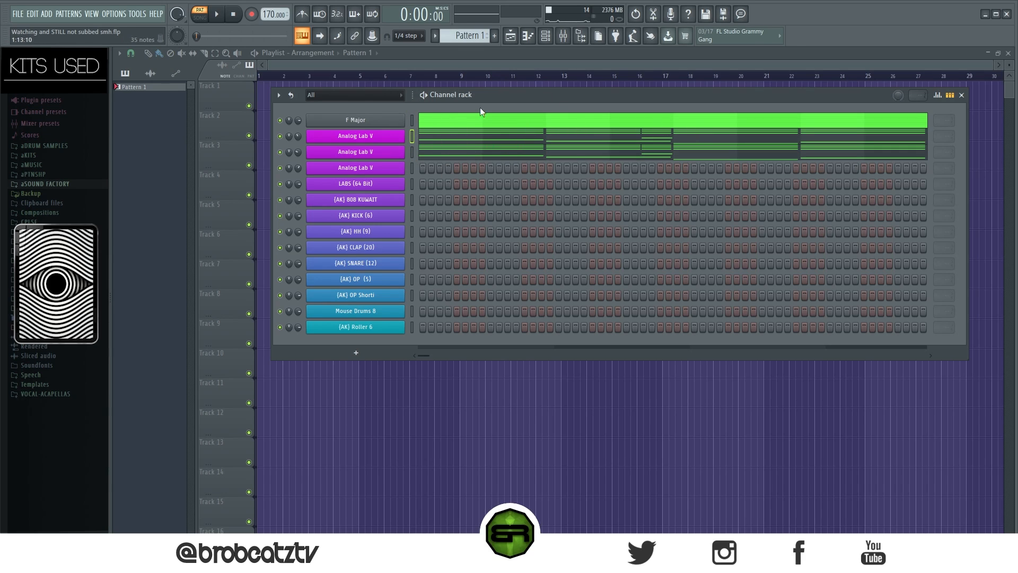
# Step: Examine the presets loaded in the LABS and the three Analog Lab V instruments, closing each plugin window
pyautogui.click(393, 183)
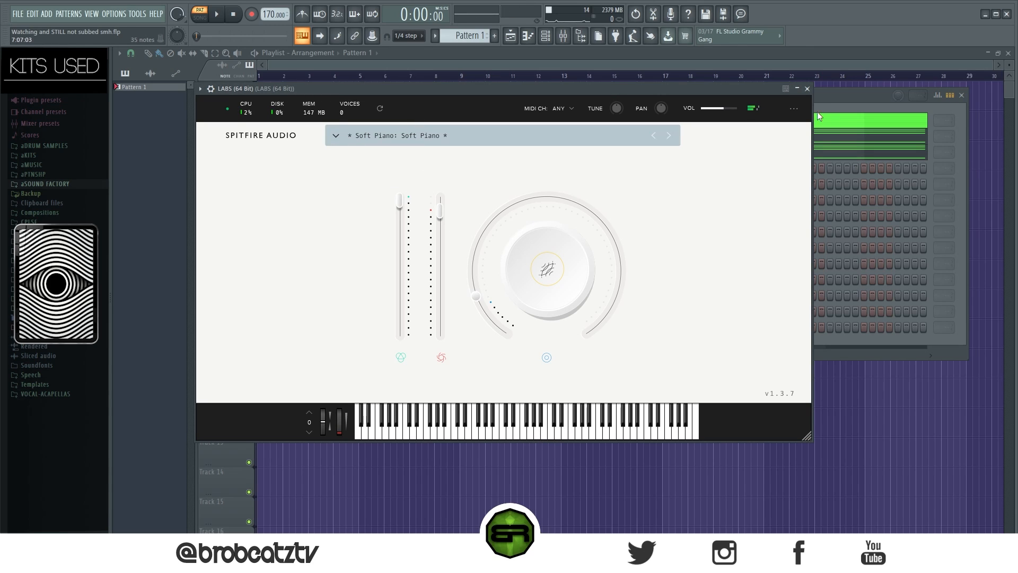
pyautogui.click(807, 88)
pyautogui.click(381, 142)
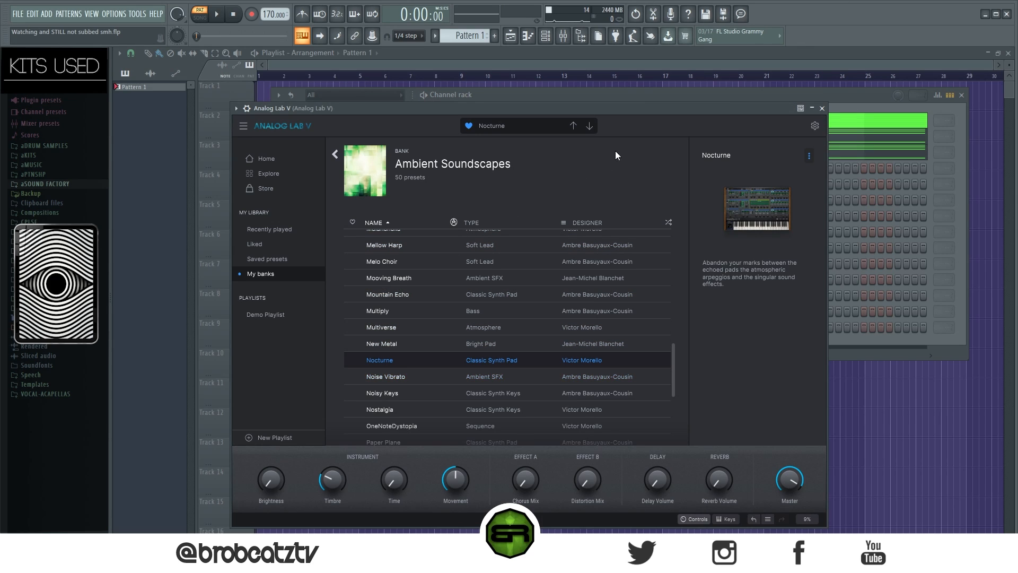
pyautogui.click(821, 108)
pyautogui.click(348, 158)
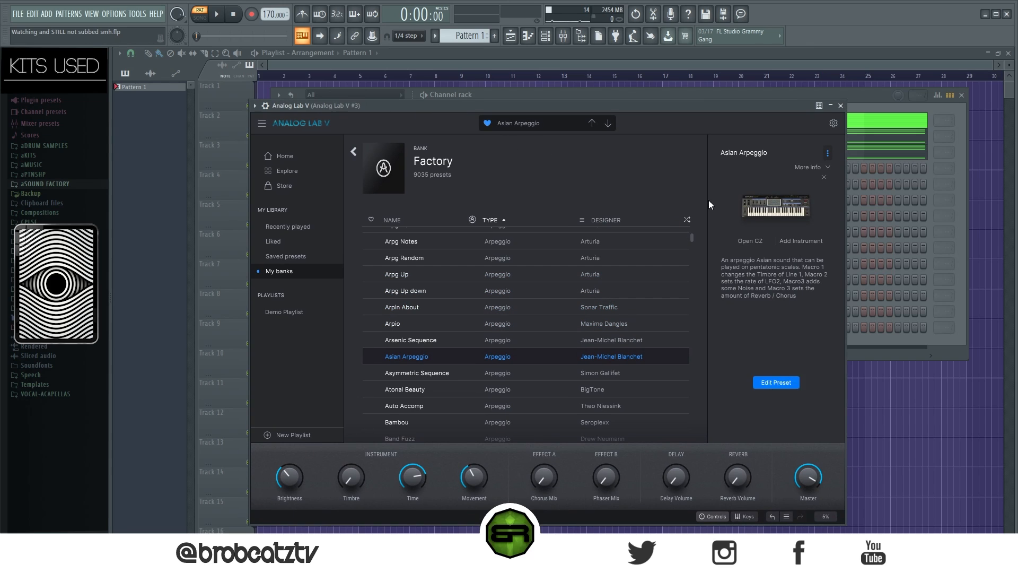
pyautogui.click(841, 106)
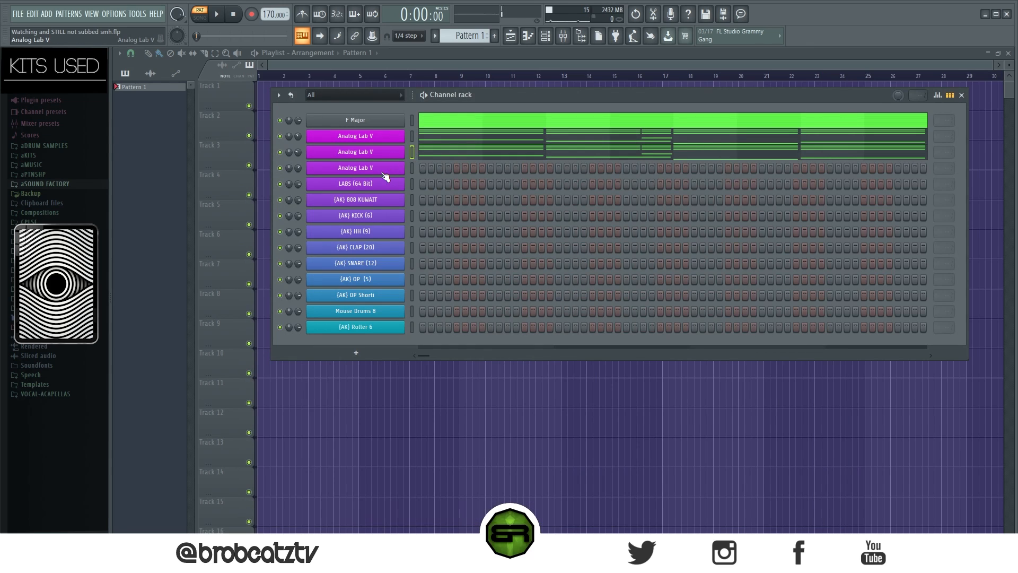
pyautogui.click(387, 153)
pyautogui.moveTo(491, 157); pyautogui.dragTo(488, 113)
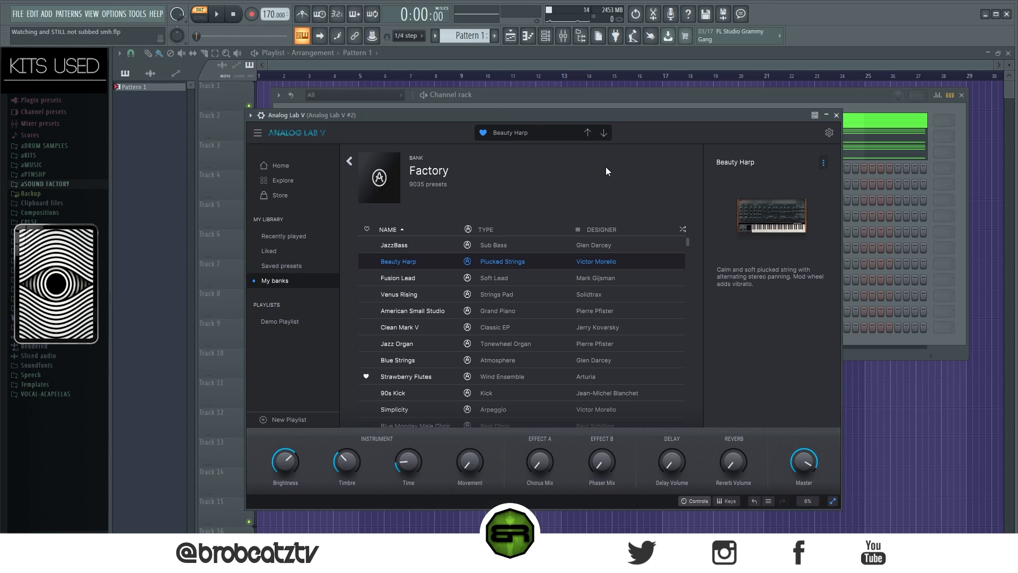
pyautogui.click(836, 115)
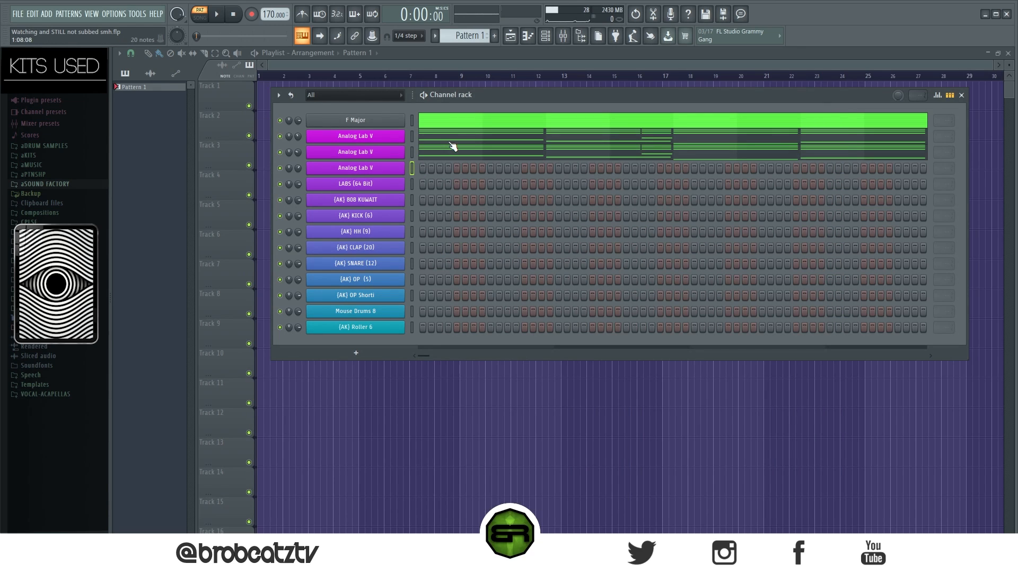
# Step: Copy the first chord's C5, F5 and A5 notes from the first Analog Lab V into the third Analog Lab V's piano roll
pyautogui.click(434, 154)
pyautogui.moveTo(221, 149); pyautogui.dragTo(343, 363)
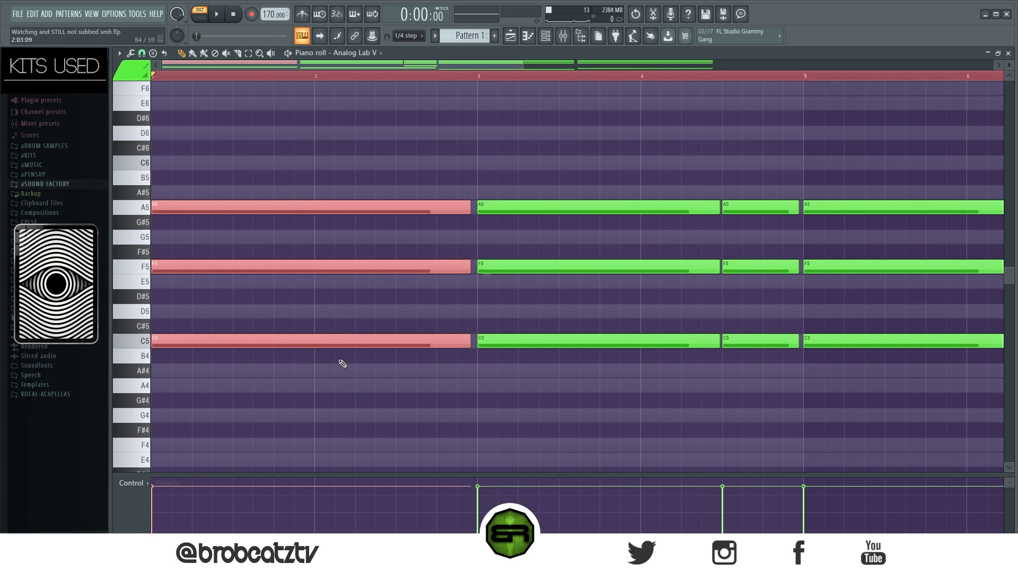
pyautogui.click(545, 35)
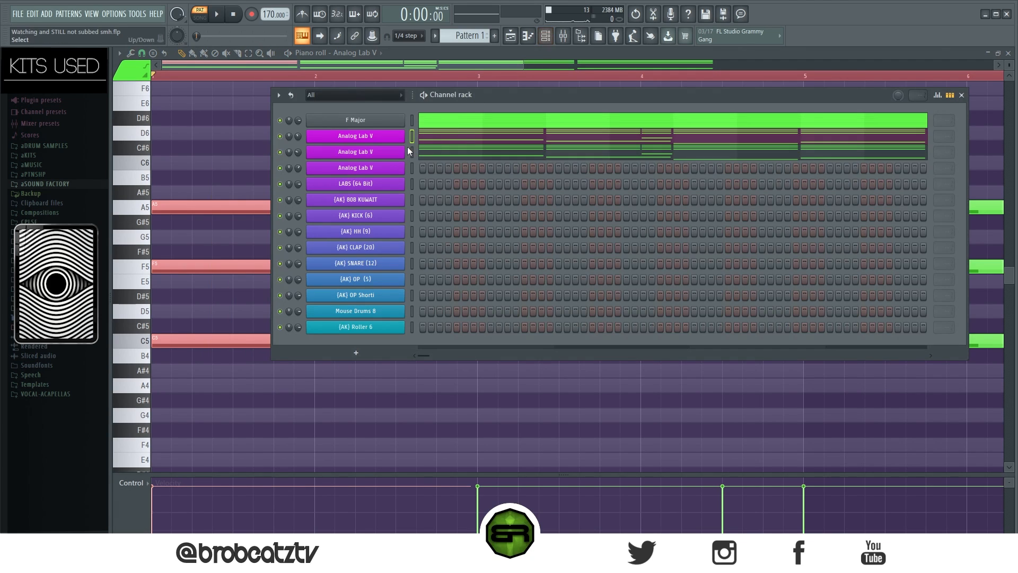
pyautogui.rightClick(379, 168)
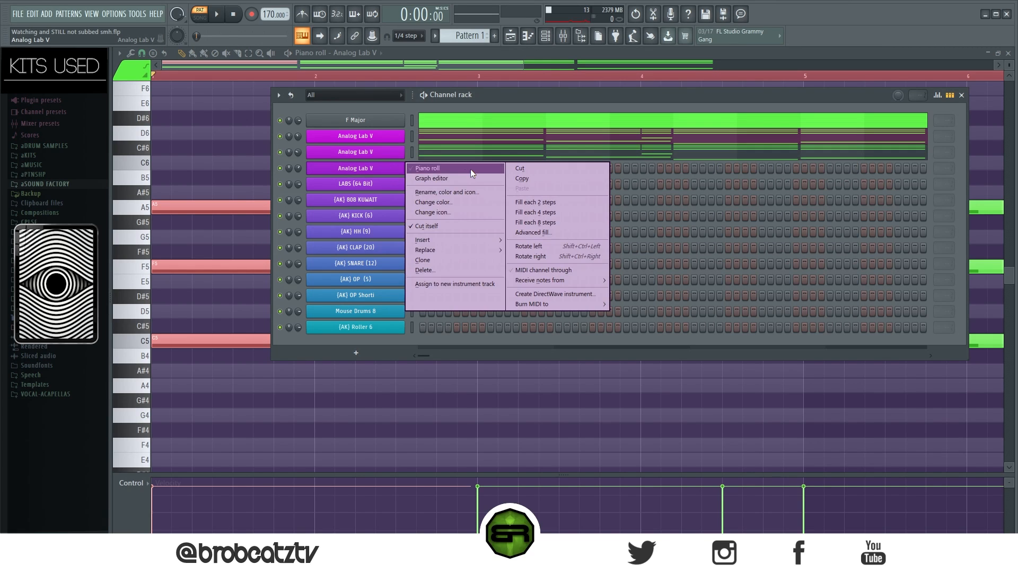
pyautogui.click(469, 168)
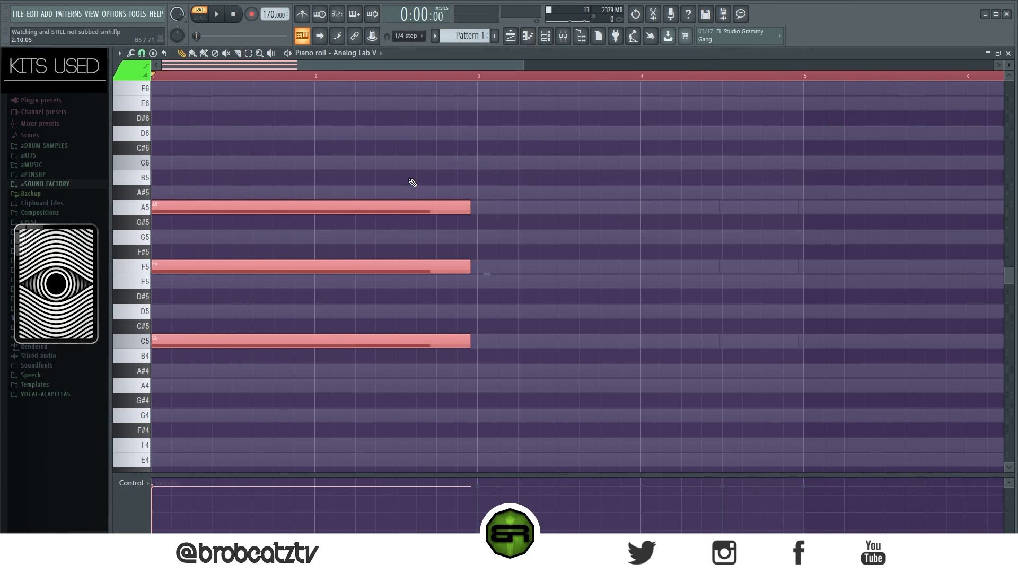
pyautogui.hotkey('ctrl', 'd')
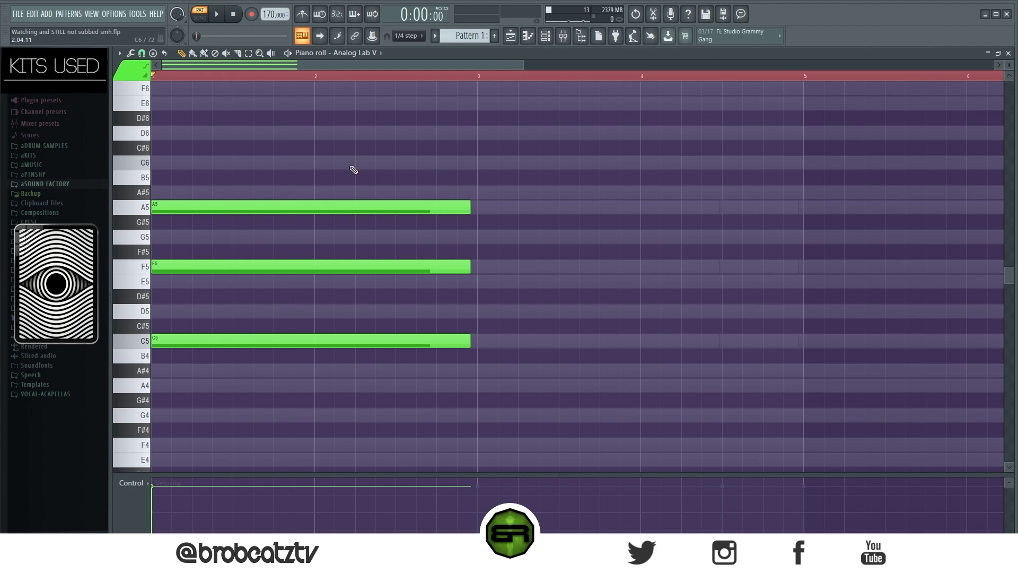
# Step: Shorten the three pasted notes to two steps each and stagger them, with F5 at step 9 and A5 at step 13 of bar 1
pyautogui.hotkey('ctrl', 'a')
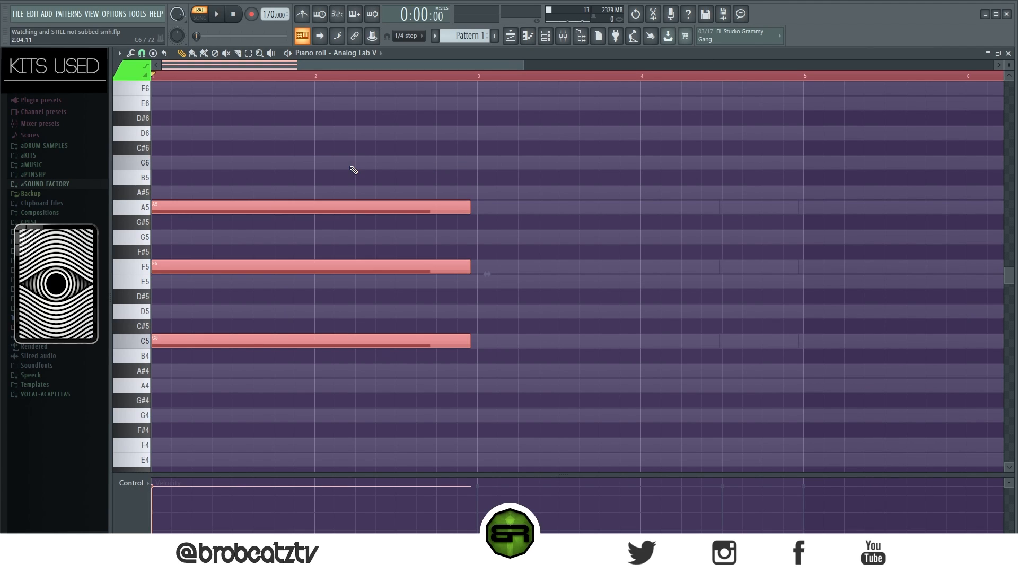
pyautogui.hotkey('shift', 'd')
pyautogui.hotkey('ctrl', 'd')
pyautogui.moveTo(229, 154); pyautogui.dragTo(151, 307)
pyautogui.moveTo(153, 261); pyautogui.dragTo(234, 261)
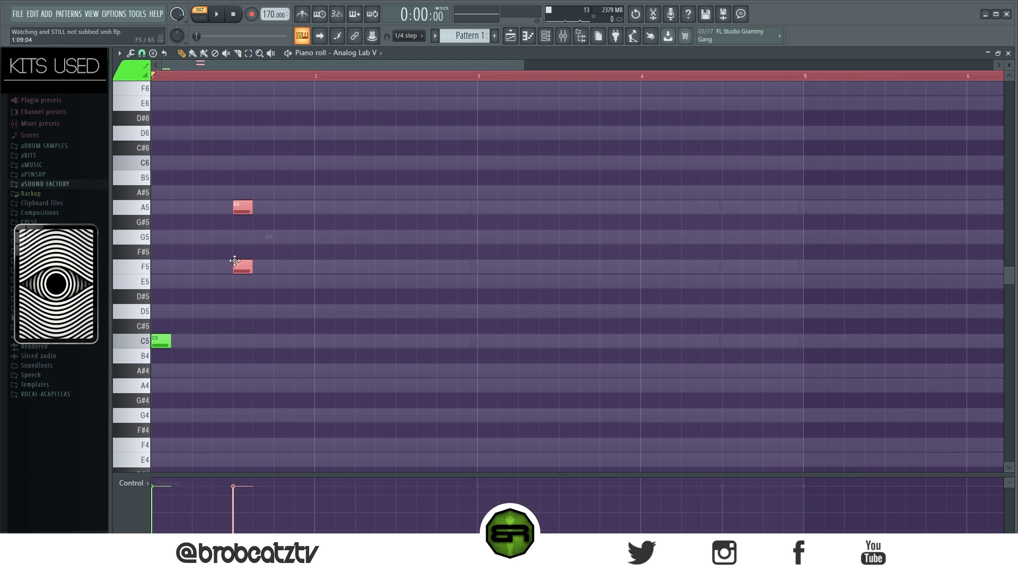
pyautogui.hotkey('ctrl', 'd')
pyautogui.moveTo(237, 208); pyautogui.dragTo(278, 209)
pyautogui.click(302, 177)
pyautogui.click(324, 147)
pyautogui.click(325, 119)
pyautogui.rightClick(324, 119)
pyautogui.rightClick(324, 148)
pyautogui.rightClick(302, 177)
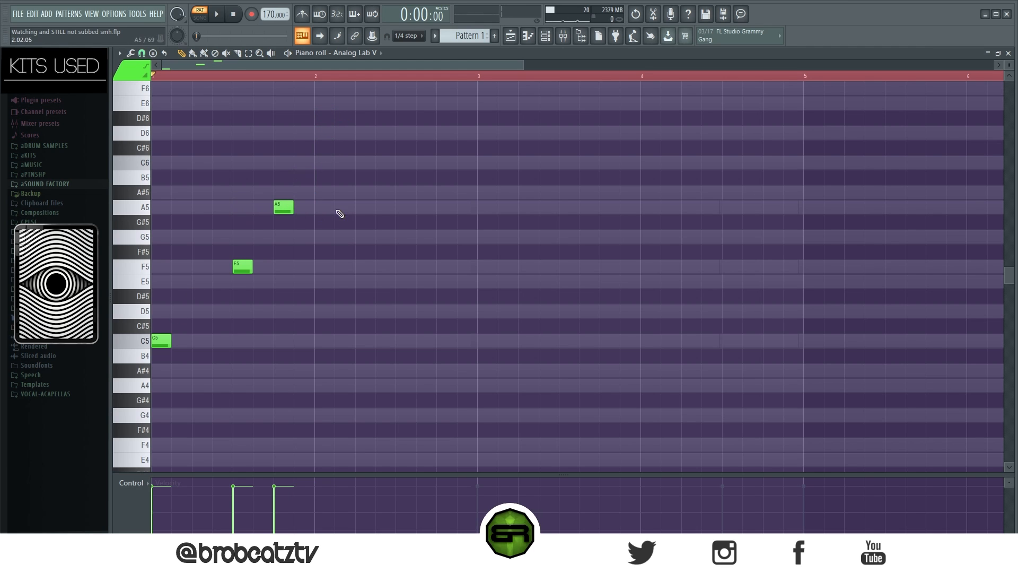
# Step: Move the A5 note to step 13 of bar 3 and play the melody
pyautogui.moveTo(523, 65); pyautogui.dragTo(696, 67)
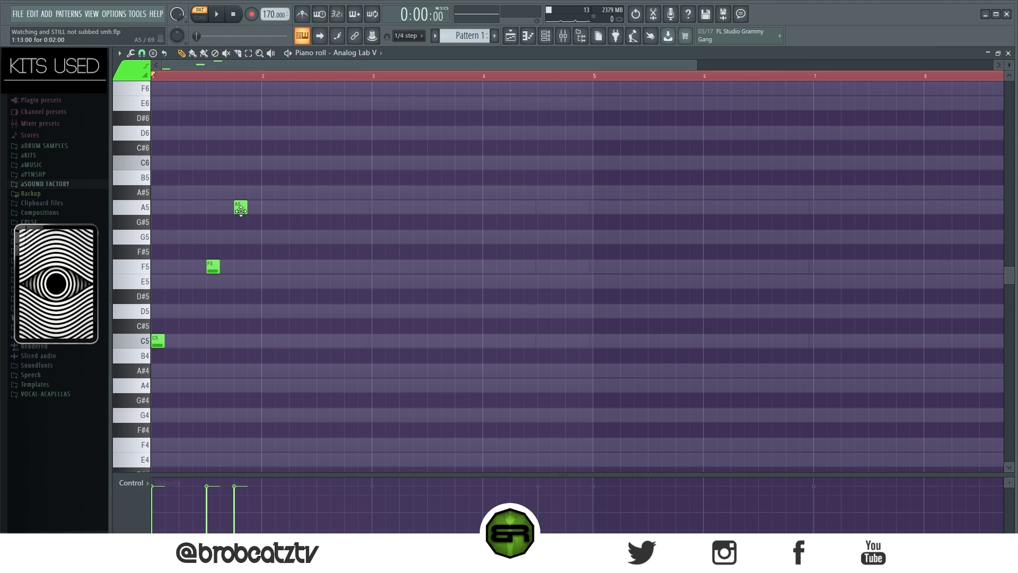
pyautogui.moveTo(240, 210); pyautogui.dragTo(463, 207)
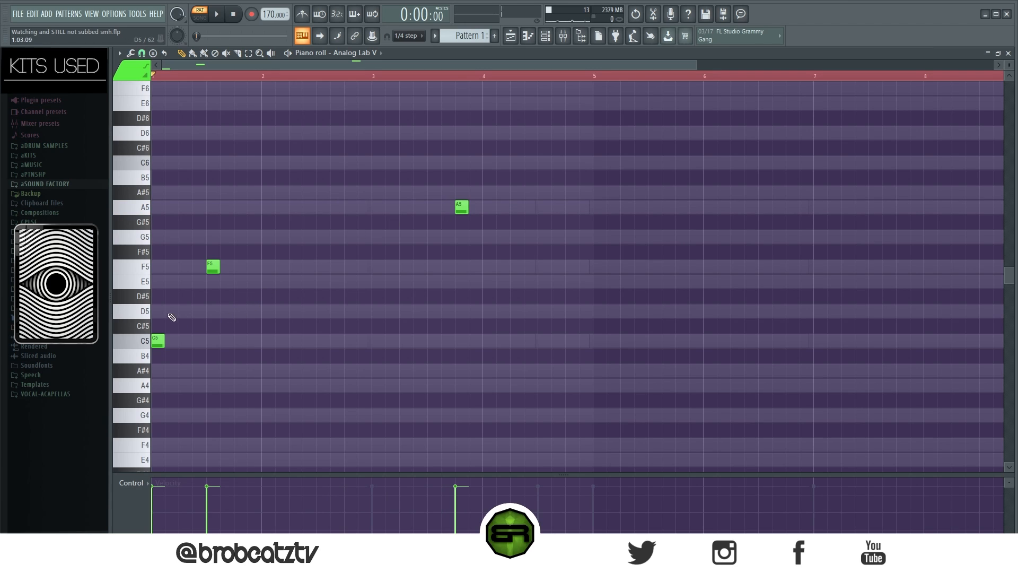
pyautogui.press('space')
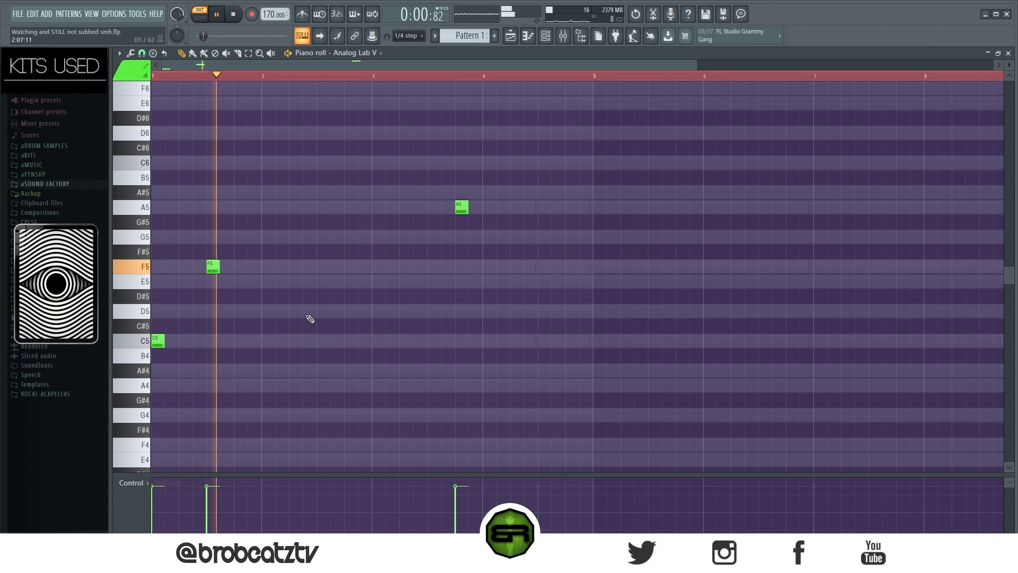
# Step: Add a D5 note at step 13 of bar 2 and a G4 note at the start of bar 3, and audition the melody
pyautogui.click(346, 311)
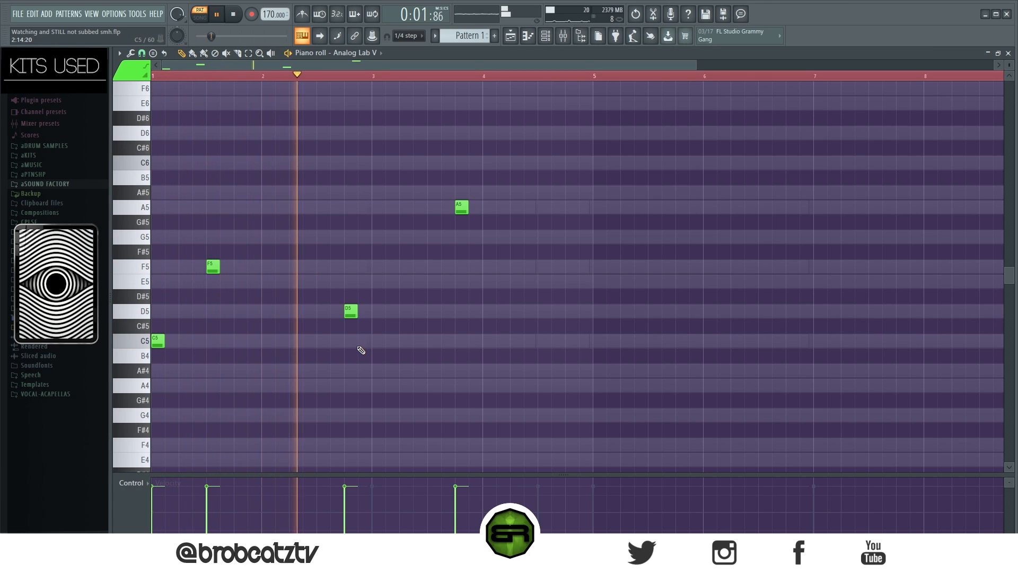
pyautogui.press('space')
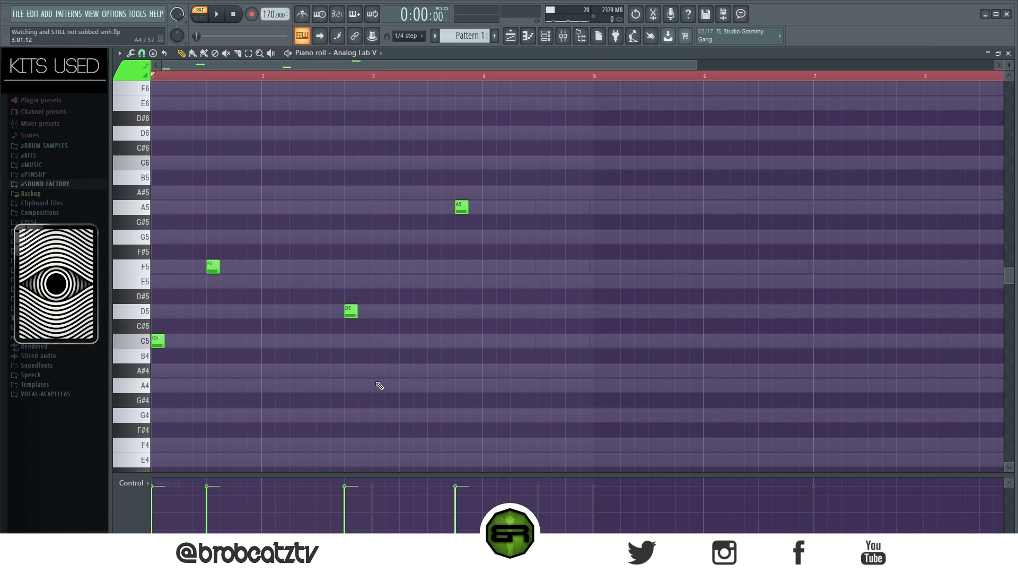
pyautogui.click(374, 415)
pyautogui.press('space')
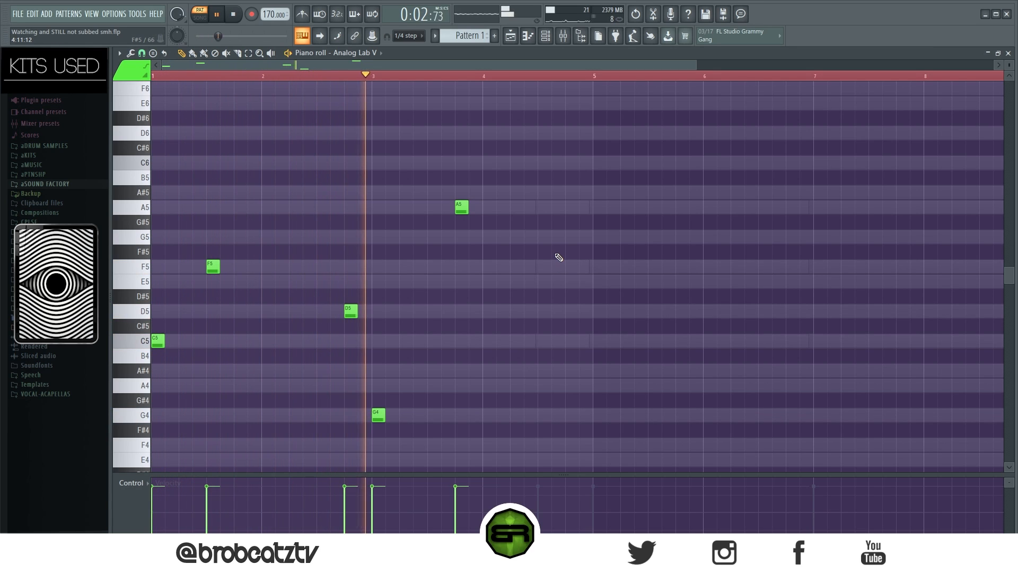
pyautogui.press('space')
# Step: Duplicate the five-note melody from bars 1 to 4 into bars 5 to 8 and play it through
pyautogui.hotkey('ctrl', 'a')
pyautogui.moveTo(163, 337); pyautogui.dragTo(598, 351)
pyautogui.hotkey('ctrl', 'd')
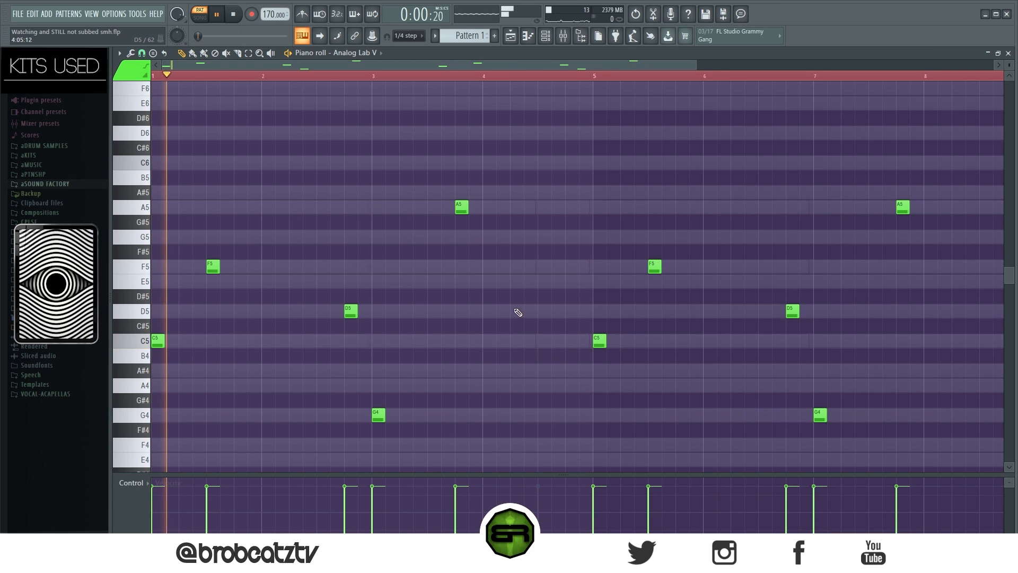
pyautogui.press('space')
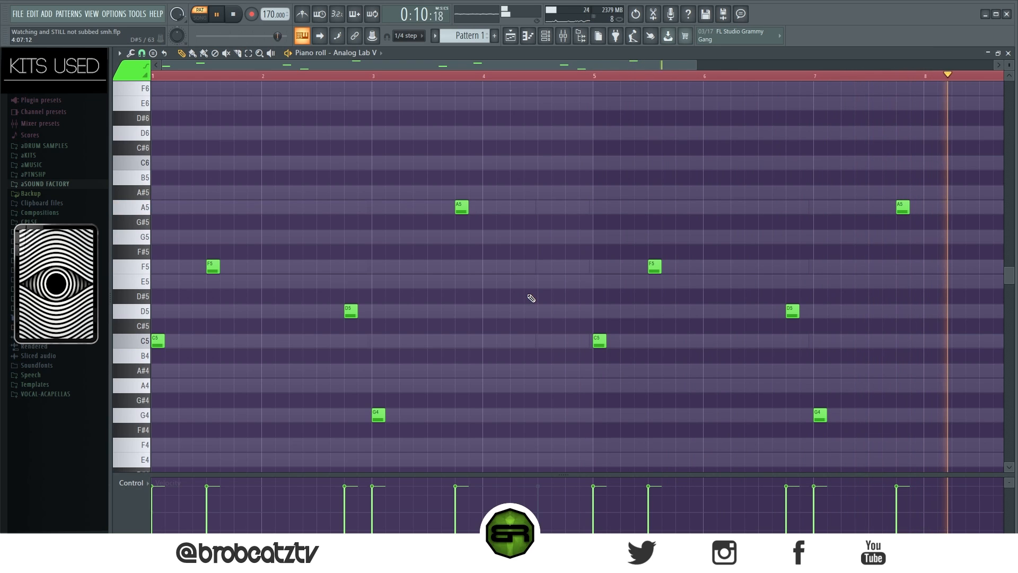
pyautogui.press('space')
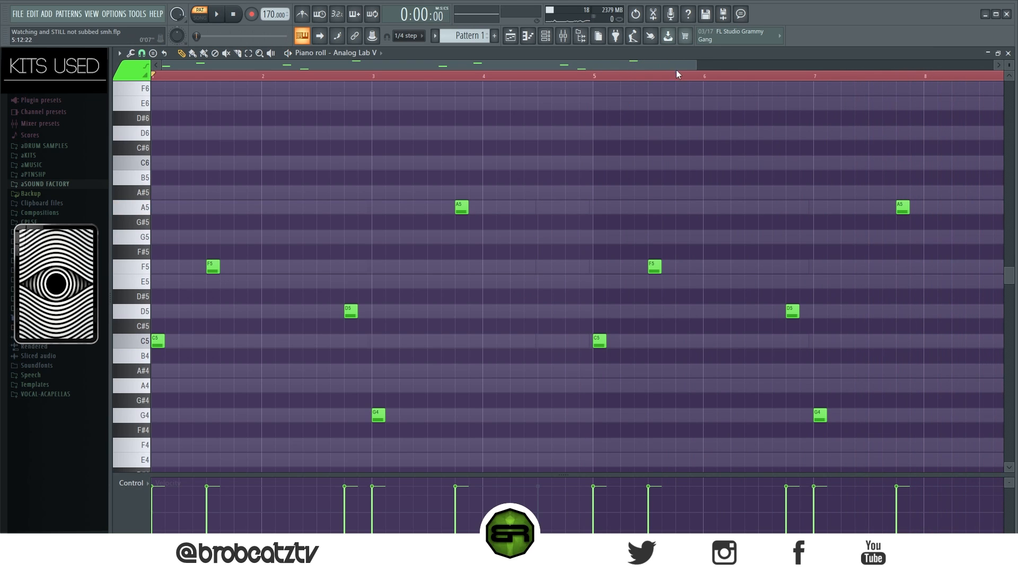
# Step: Copy the first chord's C5, F5 and A5 notes from the first Analog Lab V into the LABS piano roll
pyautogui.moveTo(693, 65); pyautogui.dragTo(749, 64)
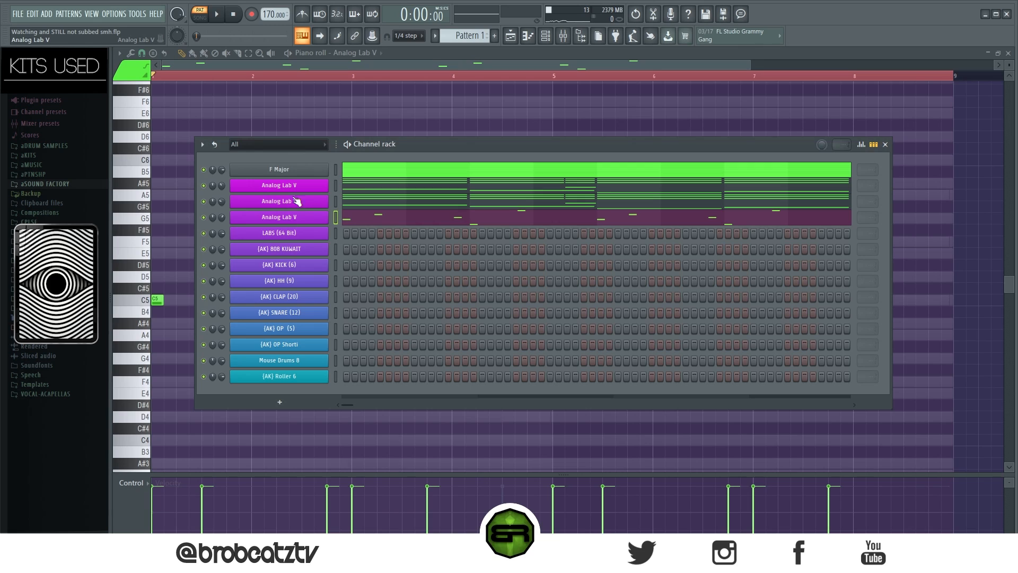
pyautogui.press('F6')
pyautogui.moveTo(255, 154); pyautogui.dragTo(259, 300)
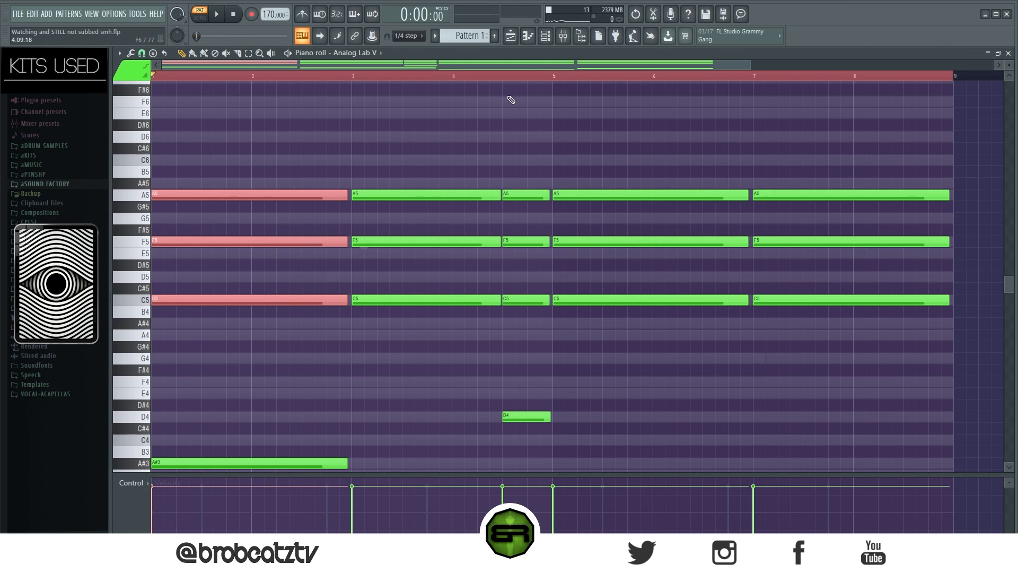
pyautogui.press('F6')
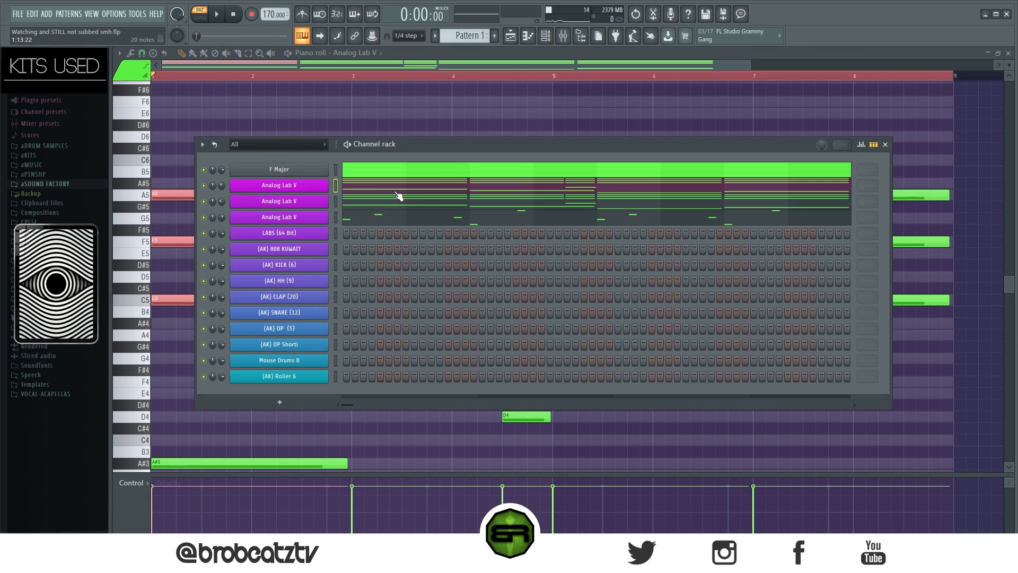
pyautogui.rightClick(307, 237)
pyautogui.click(361, 232)
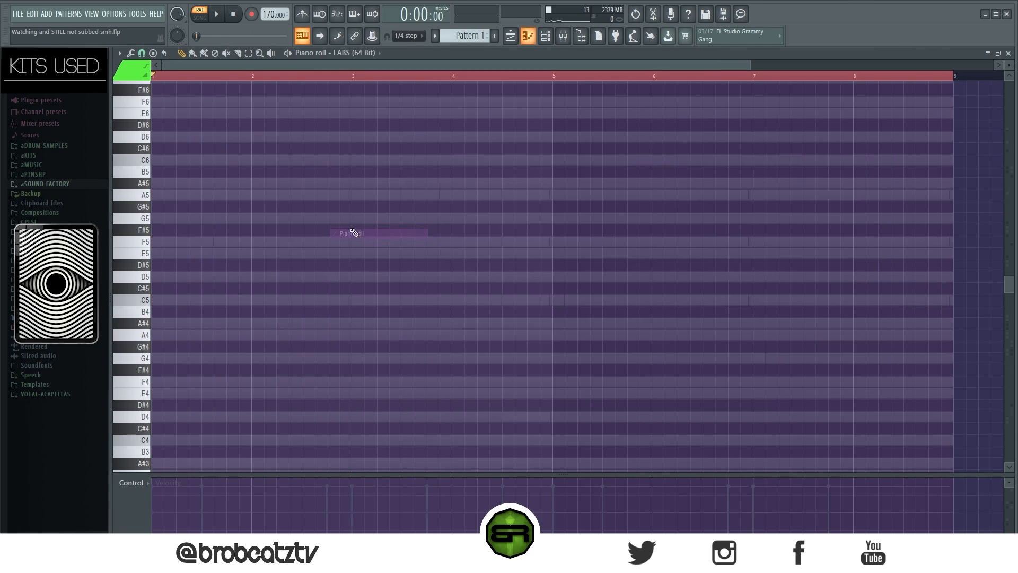
pyautogui.hotkey('ctrl', 'v')
pyautogui.hotkey('ctrl', 'd')
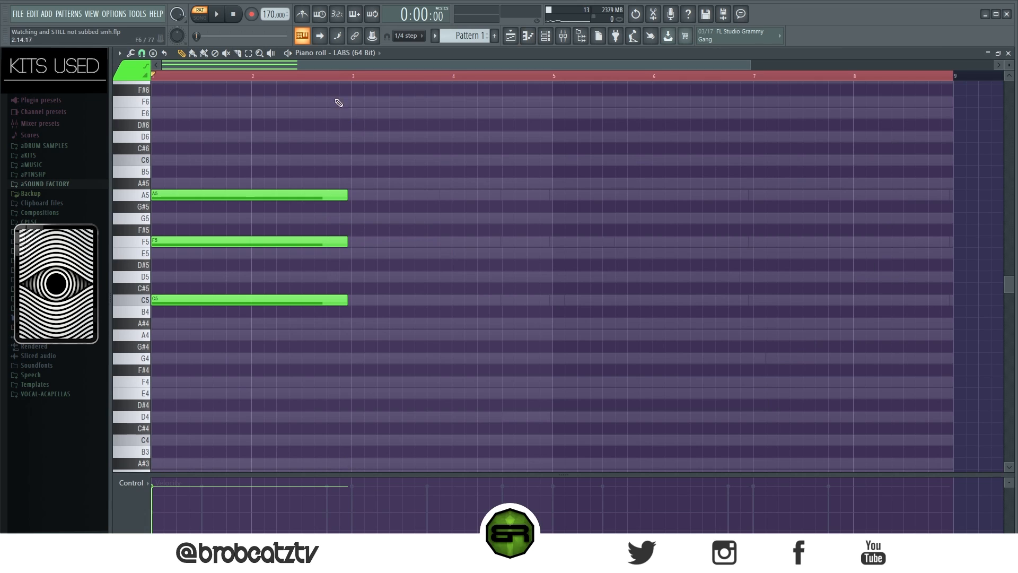
# Step: Shift the LABS chord's F5 note to the start of bar 2 and A5 to step 5 of bar 2, and audition the result
pyautogui.scroll(3, 328, 78)
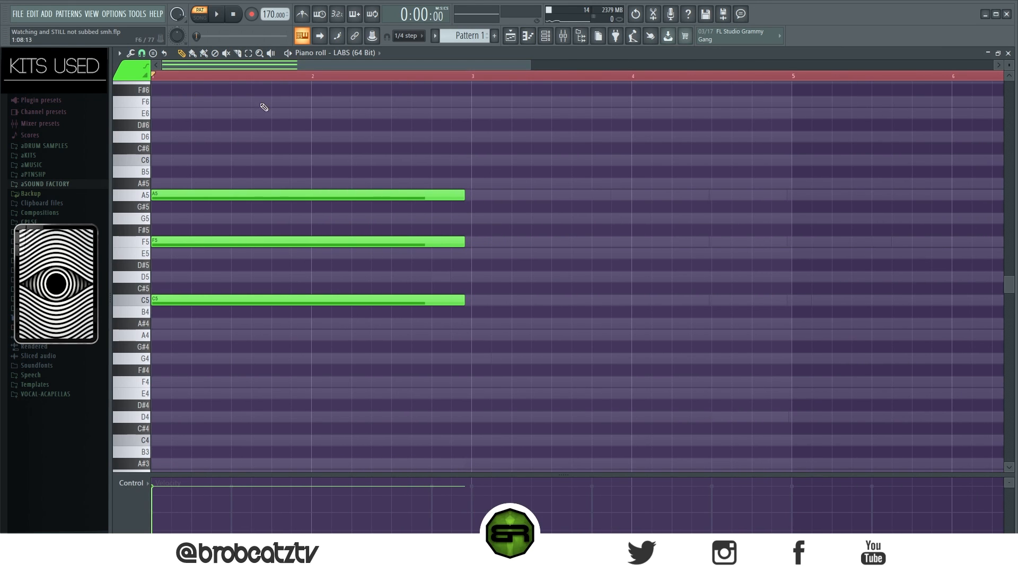
pyautogui.scroll(3, 360, 119)
pyautogui.moveTo(1009, 65); pyautogui.dragTo(1009, 59)
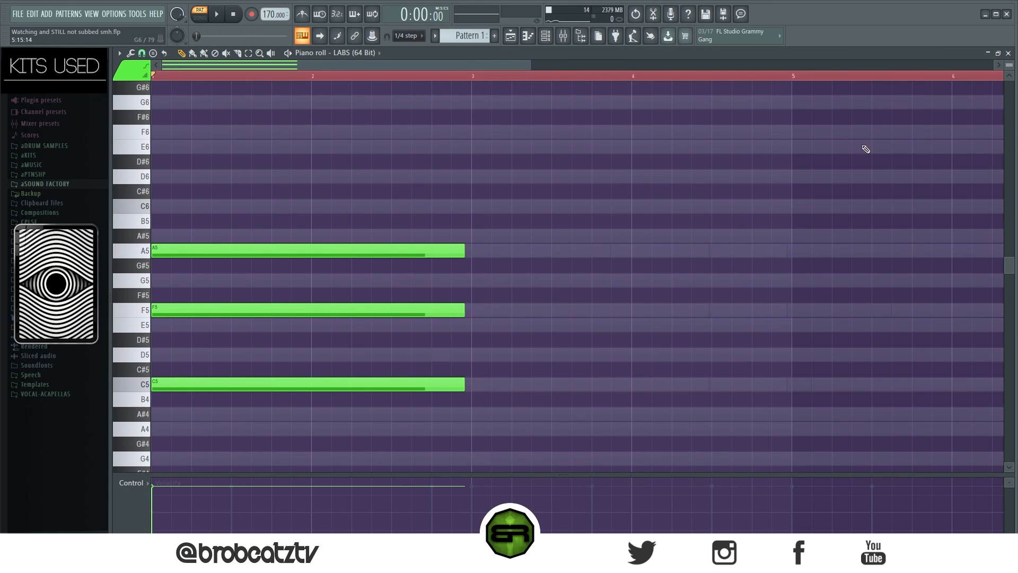
pyautogui.moveTo(358, 228); pyautogui.dragTo(330, 301)
pyautogui.rightClick(342, 294)
pyautogui.moveTo(296, 193); pyautogui.dragTo(339, 313)
pyautogui.rightClick(354, 342)
pyautogui.moveTo(345, 252); pyautogui.dragTo(395, 247)
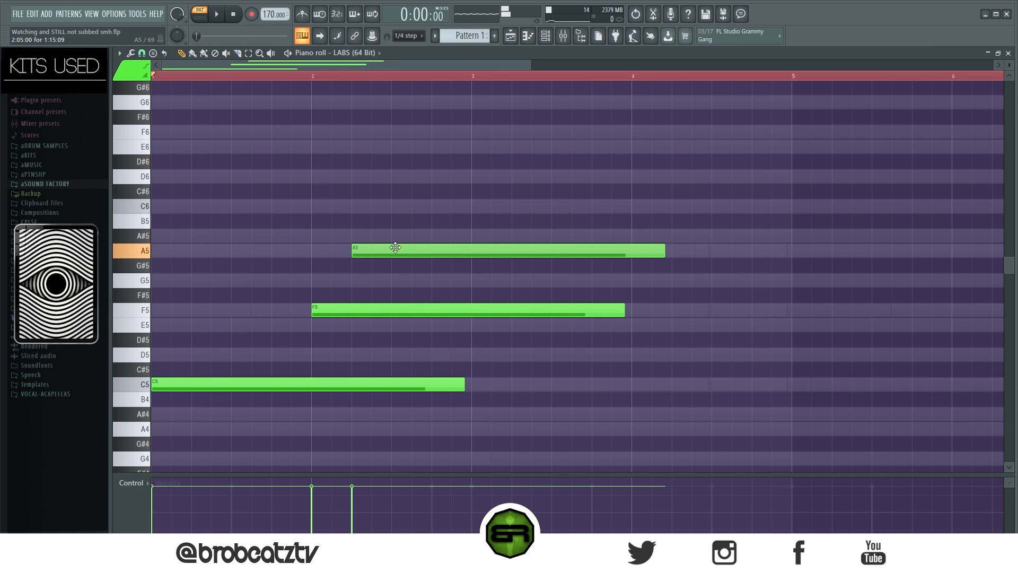
pyautogui.press('space')
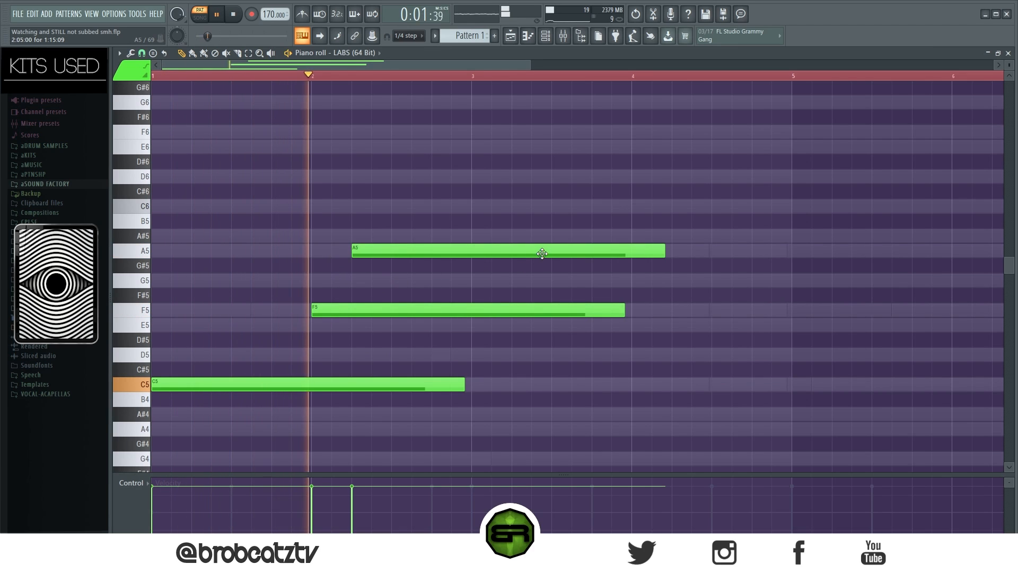
pyautogui.press('space')
# Step: Trim the staggered F5 and A5 notes so they finish with the C5 note at the end of bar 2
pyautogui.moveTo(601, 185); pyautogui.dragTo(598, 382)
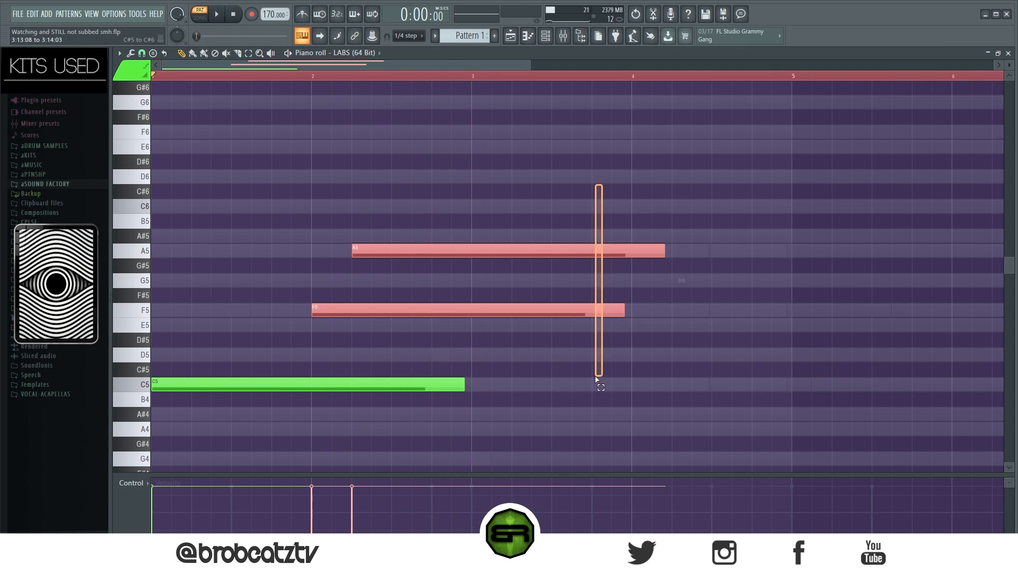
pyautogui.moveTo(666, 249); pyautogui.dragTo(467, 274)
pyautogui.keyDown('ctrl'); pyautogui.click(574, 337); pyautogui.keyUp('ctrl')
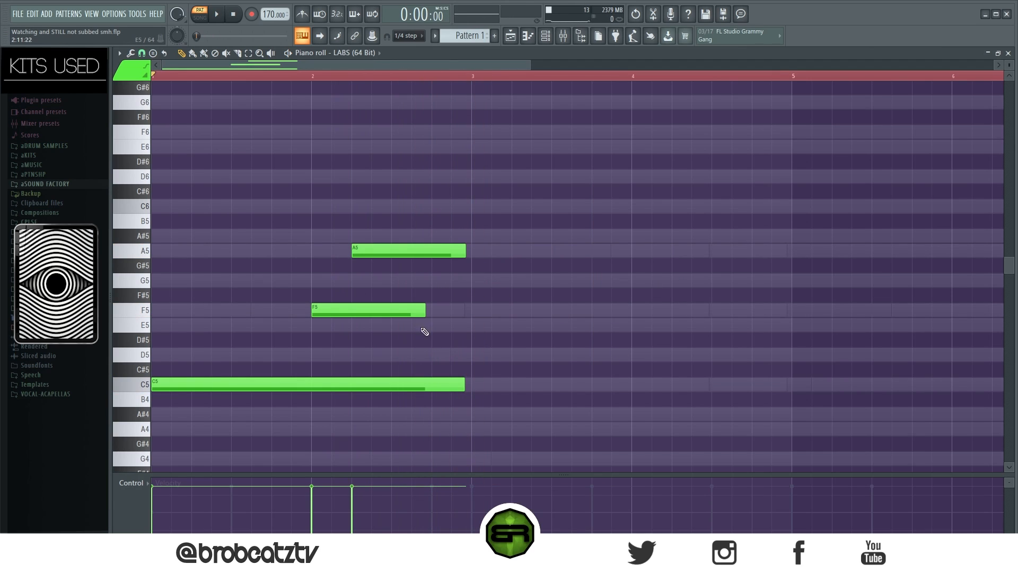
pyautogui.moveTo(423, 311); pyautogui.dragTo(469, 313)
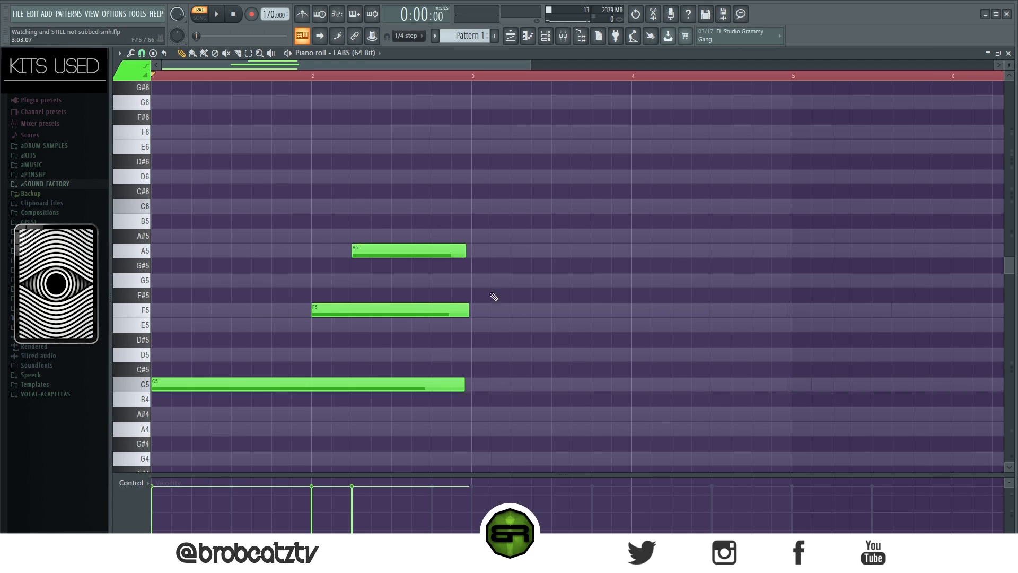
# Step: Place a very short F5 note at step 5 of bar 3, followed immediately by a G5 note
pyautogui.moveTo(438, 62); pyautogui.dragTo(456, 62)
pyautogui.moveTo(307, 310); pyautogui.dragTo(508, 309)
pyautogui.moveTo(622, 310); pyautogui.dragTo(475, 316)
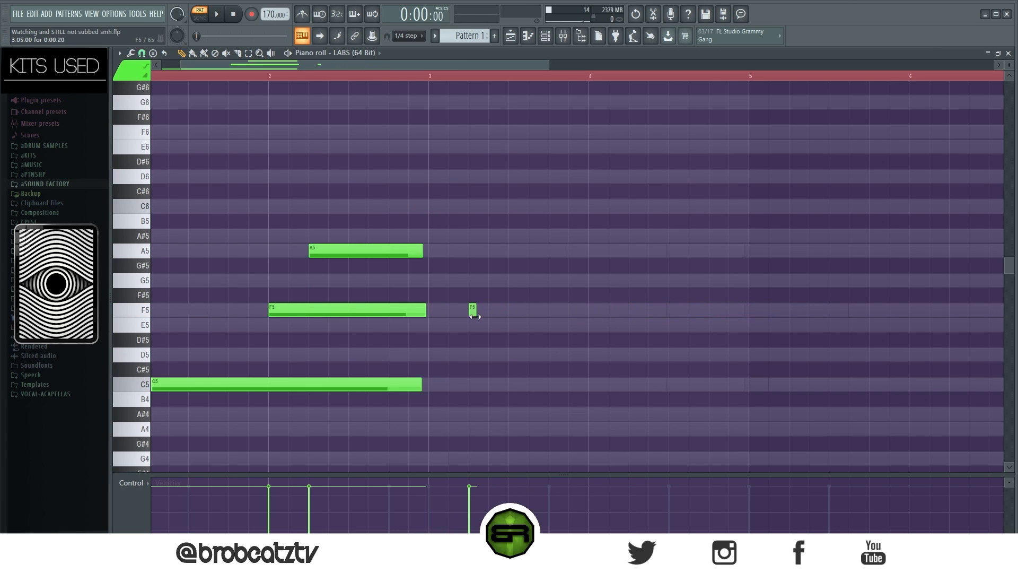
pyautogui.click(475, 281)
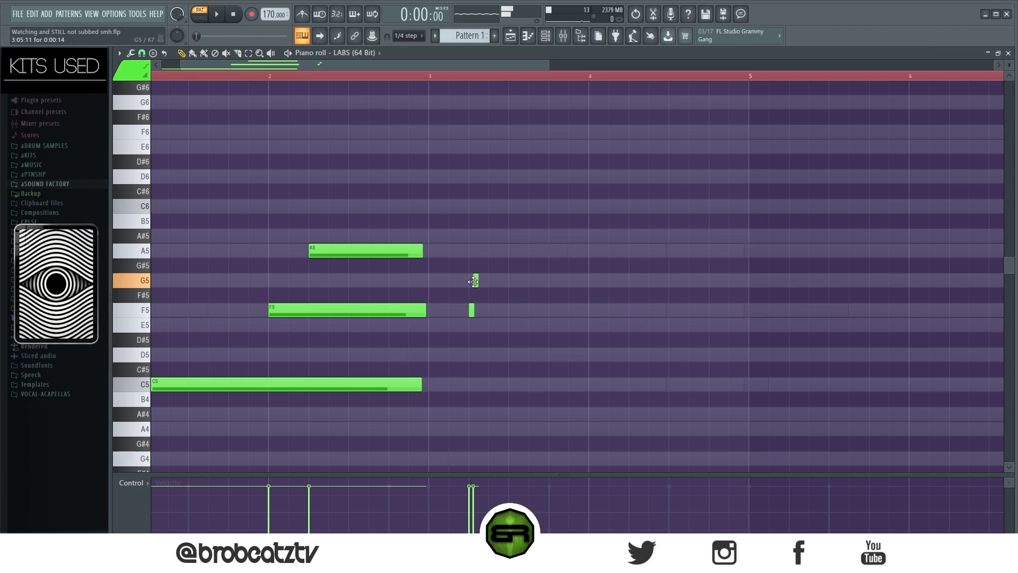
pyautogui.click(489, 235)
pyautogui.click(512, 236)
pyautogui.click(515, 250)
pyautogui.click(524, 251)
pyautogui.click(551, 250)
pyautogui.click(571, 250)
pyautogui.click(591, 265)
pyautogui.click(623, 280)
pyautogui.click(645, 280)
pyautogui.rightClick(645, 281)
pyautogui.rightClick(623, 280)
pyautogui.rightClick(571, 252)
pyautogui.rightClick(591, 265)
pyautogui.rightClick(524, 250)
pyautogui.rightClick(489, 236)
pyautogui.rightClick(512, 236)
pyautogui.rightClick(552, 251)
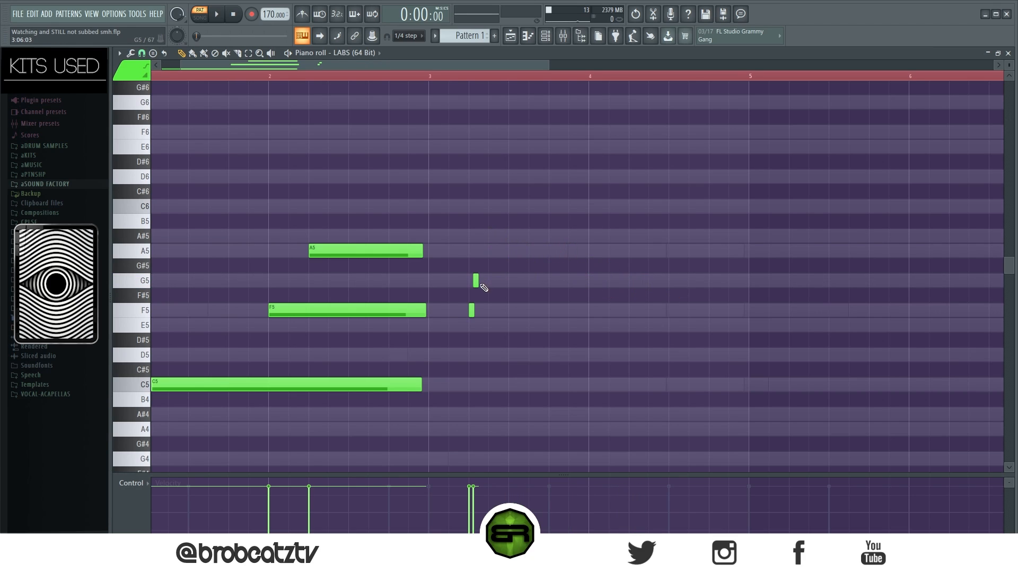
# Step: Copy the short F5 and following G5 pair up to G5 and A5 at step 9 of bar 3, and play the melody
pyautogui.moveTo(507, 265); pyautogui.dragTo(467, 323)
pyautogui.moveTo(492, 281); pyautogui.dragTo(532, 253)
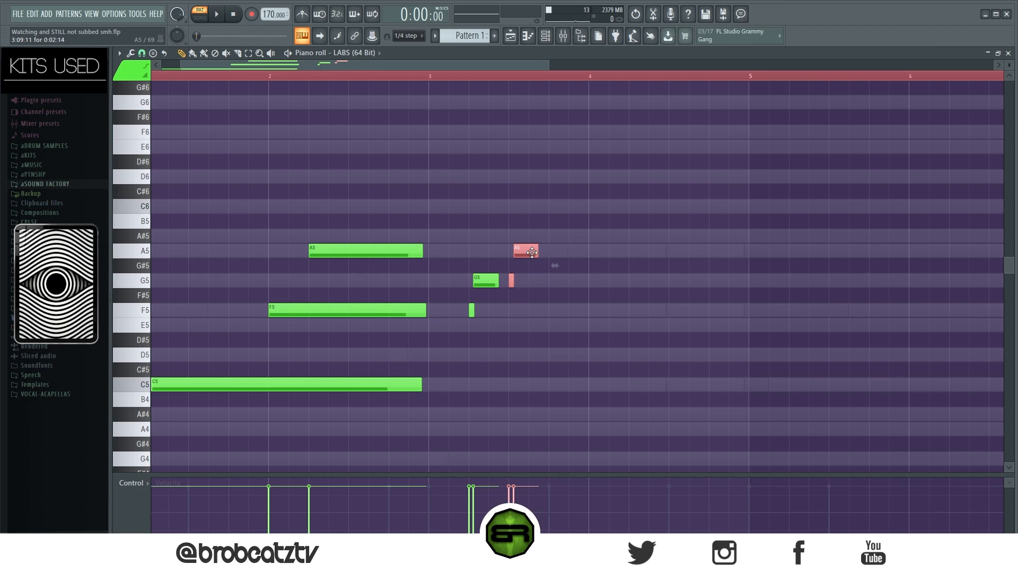
pyautogui.keyDown('ctrl'); pyautogui.click(571, 320); pyautogui.keyUp('ctrl')
pyautogui.press('space')
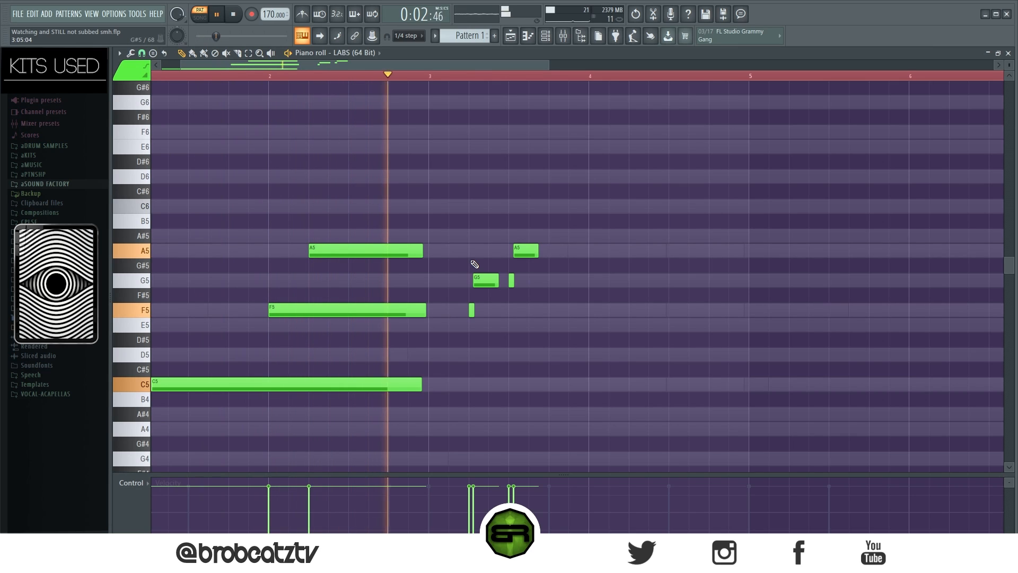
pyautogui.press('space')
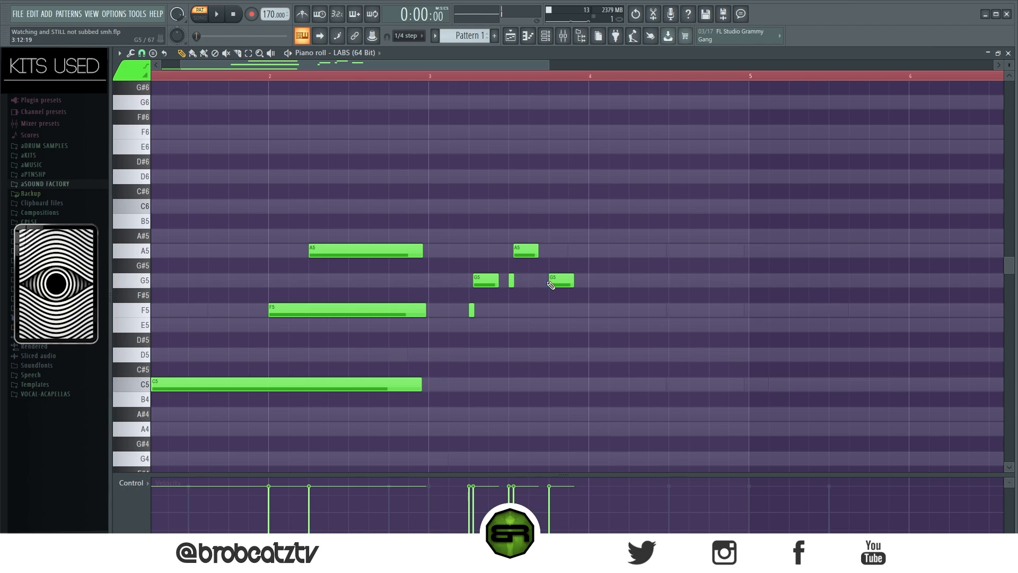
# Step: Add F5 at step 15 of bar 3 and a bar-long A5 at bar 4, lengthen bar 3's A5 slightly, and audition
pyautogui.click(570, 312)
pyautogui.click(588, 252)
pyautogui.moveTo(613, 253); pyautogui.dragTo(744, 253)
pyautogui.press('space')
pyautogui.moveTo(538, 252); pyautogui.dragTo(544, 251)
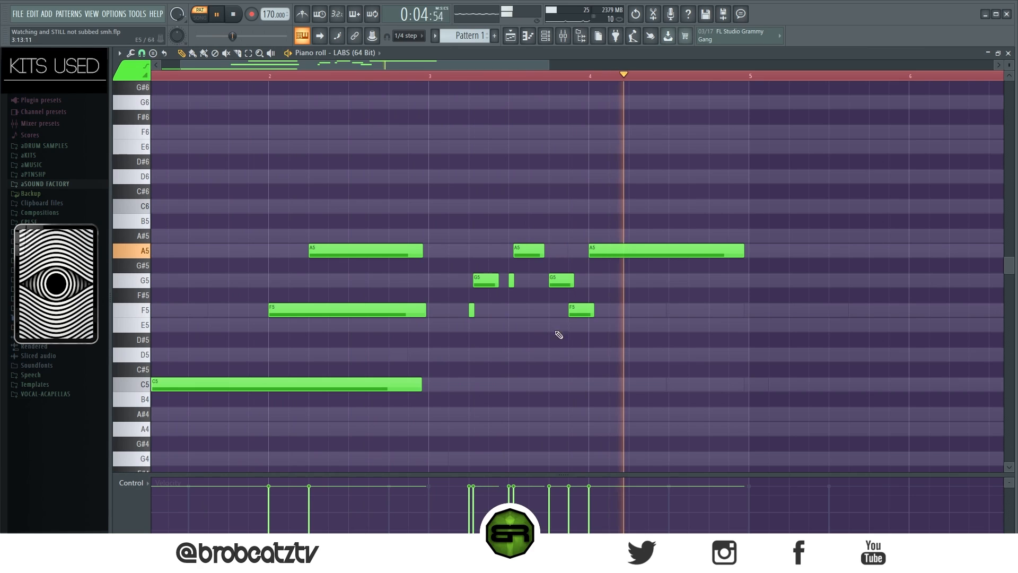
pyautogui.press('space')
# Step: Copy the whole bar 3–4 LABS melody phrase up one octave
pyautogui.moveTo(729, 200); pyautogui.dragTo(444, 352)
pyautogui.moveTo(485, 279)
pyautogui.mouseDown()
pyautogui.moveTo(493, 280)
pyautogui.moveTo(463, 277)
pyautogui.moveTo(534, 280)
pyautogui.moveTo(489, 280)
pyautogui.mouseUp()
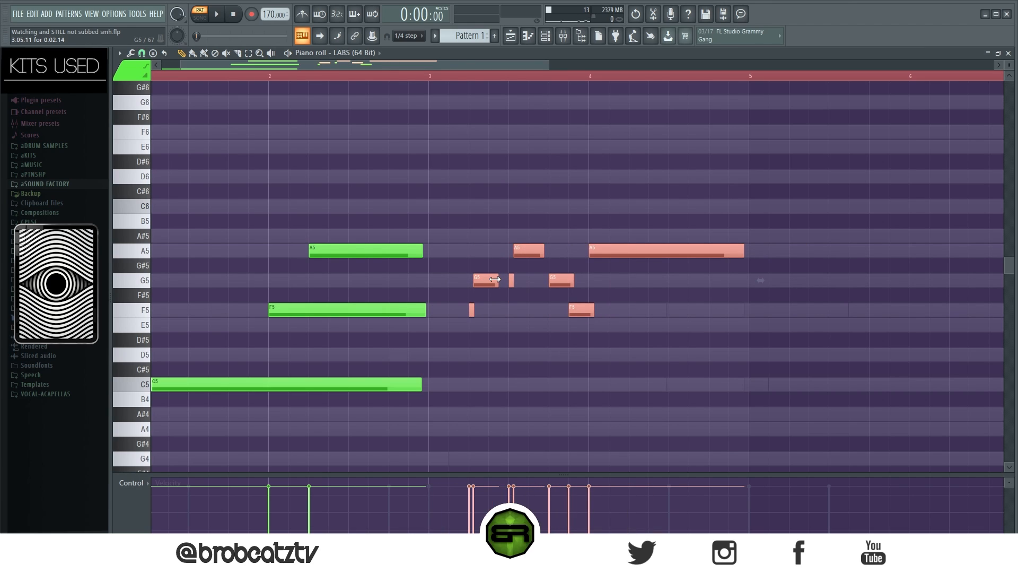
pyautogui.hotkey('ctrl', 'Up')
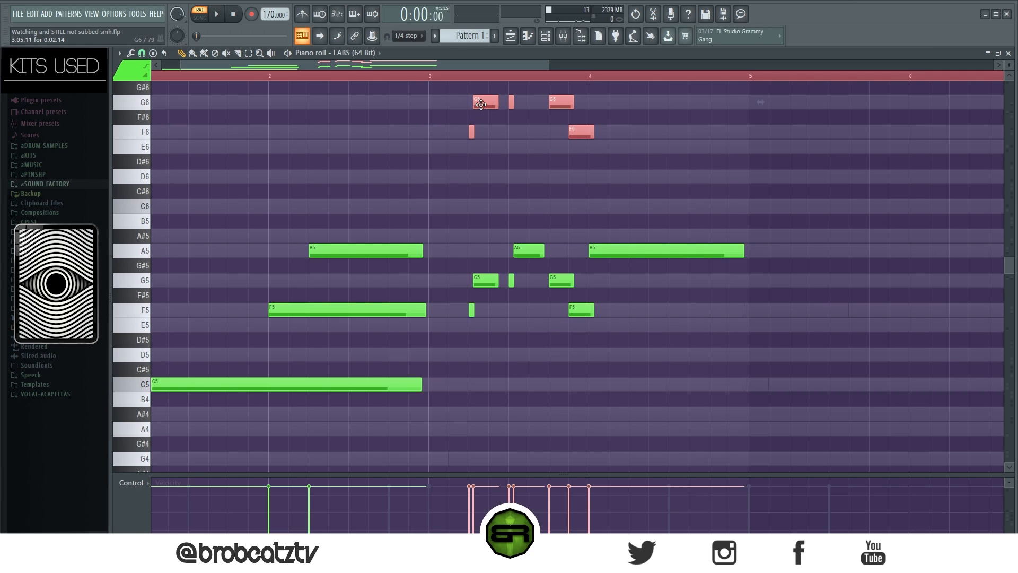
pyautogui.moveTo(481, 103); pyautogui.dragTo(480, 105)
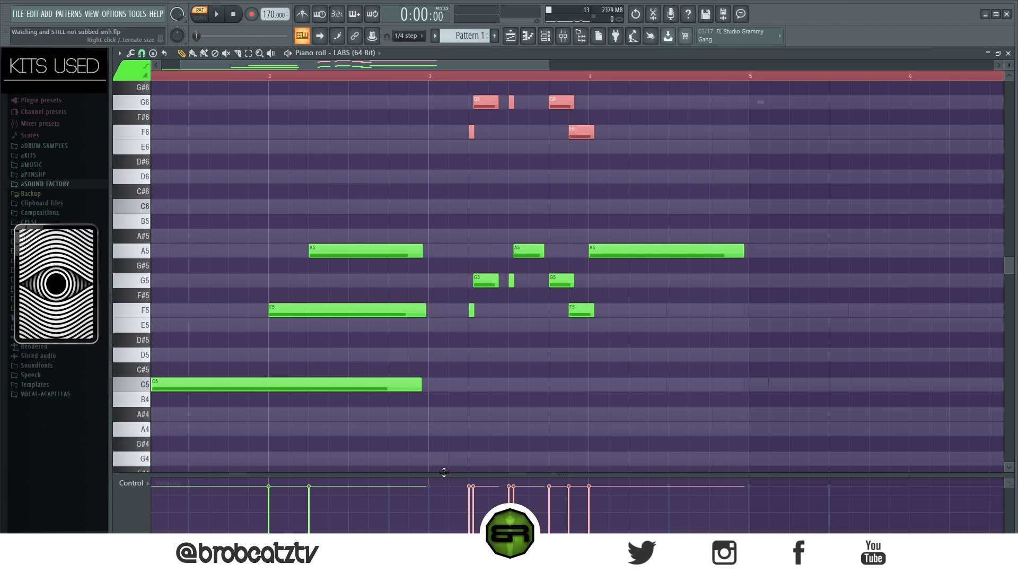
# Step: Nudge the octave-higher copy slightly later than the original phrase, deselect it, and play the result
pyautogui.moveTo(443, 472); pyautogui.dragTo(435, 326)
pyautogui.moveTo(492, 98); pyautogui.dragTo(489, 101)
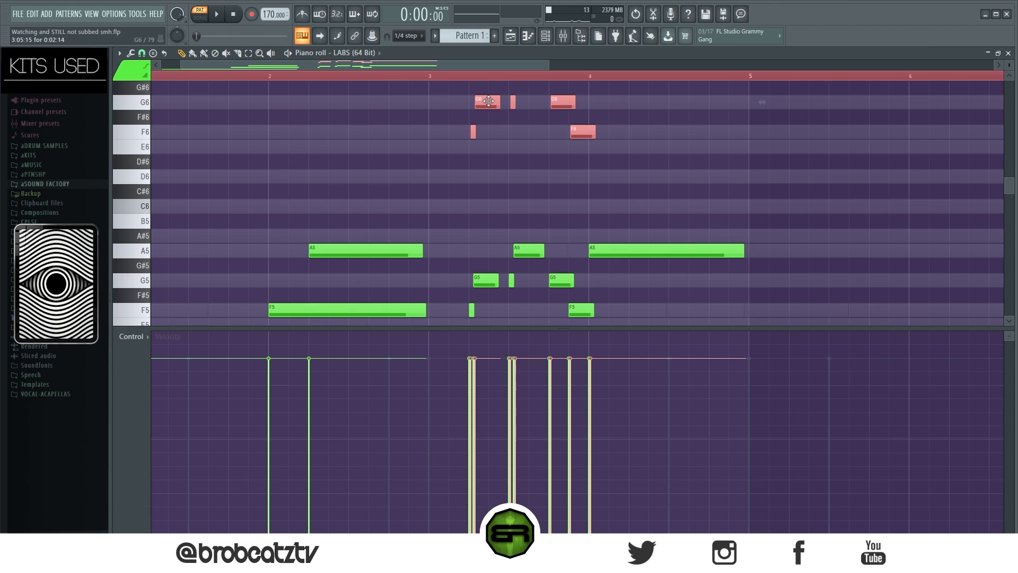
pyautogui.moveTo(444, 329); pyautogui.dragTo(452, 473)
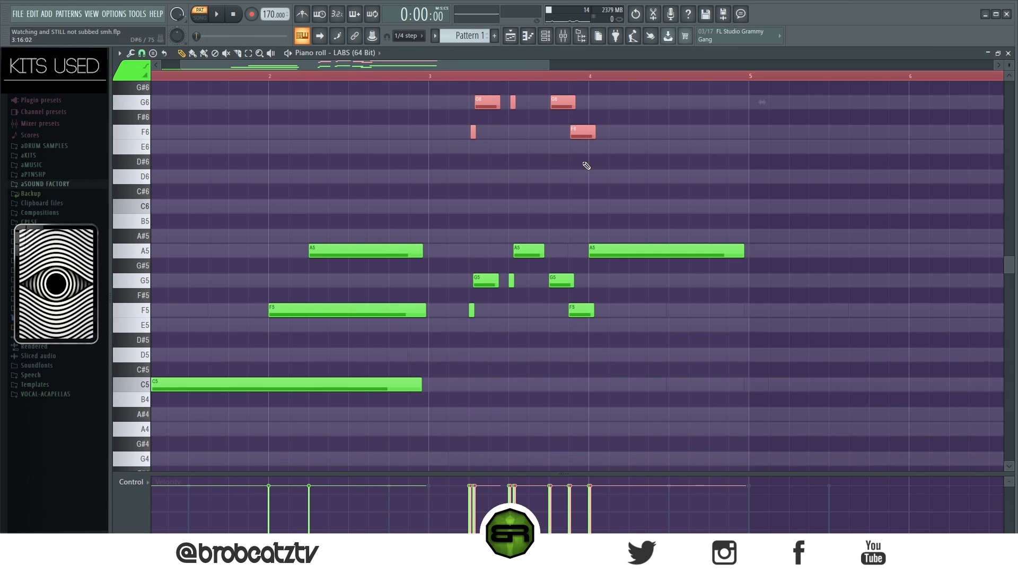
pyautogui.press('space')
pyautogui.keyDown('ctrl'); pyautogui.click(484, 169); pyautogui.keyUp('ctrl')
pyautogui.scroll(1, 520, 174)
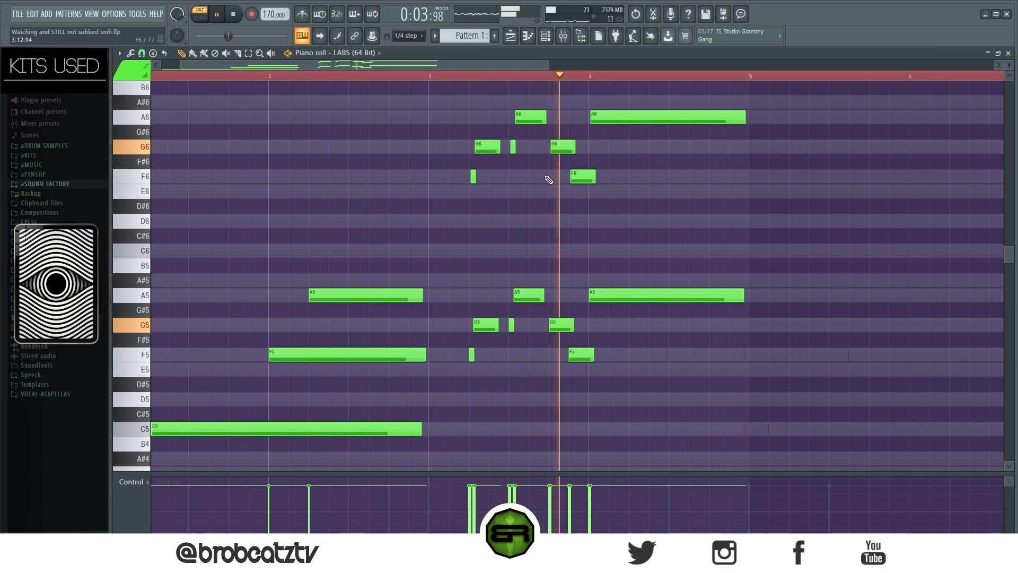
pyautogui.press('space')
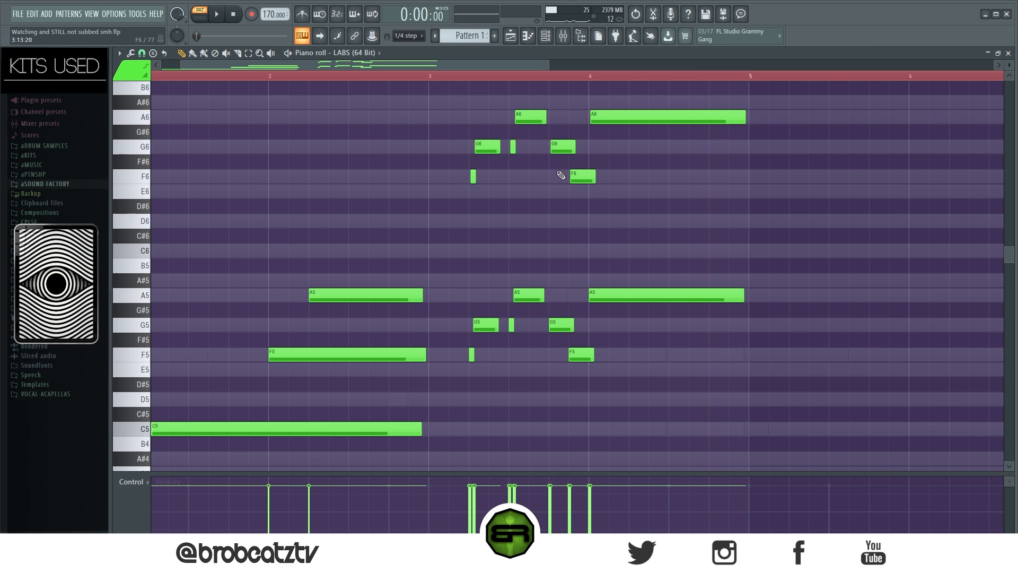
# Step: Place an A5 note at the start of bar 5, trim it to about half a bar, and play the melody
pyautogui.moveTo(476, 79); pyautogui.dragTo(639, 82)
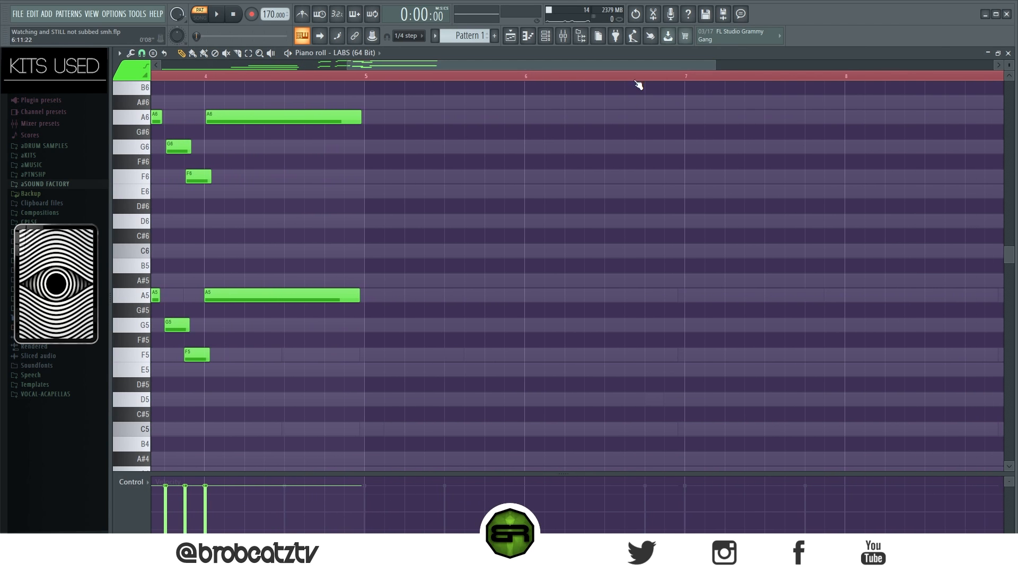
pyautogui.click(370, 295)
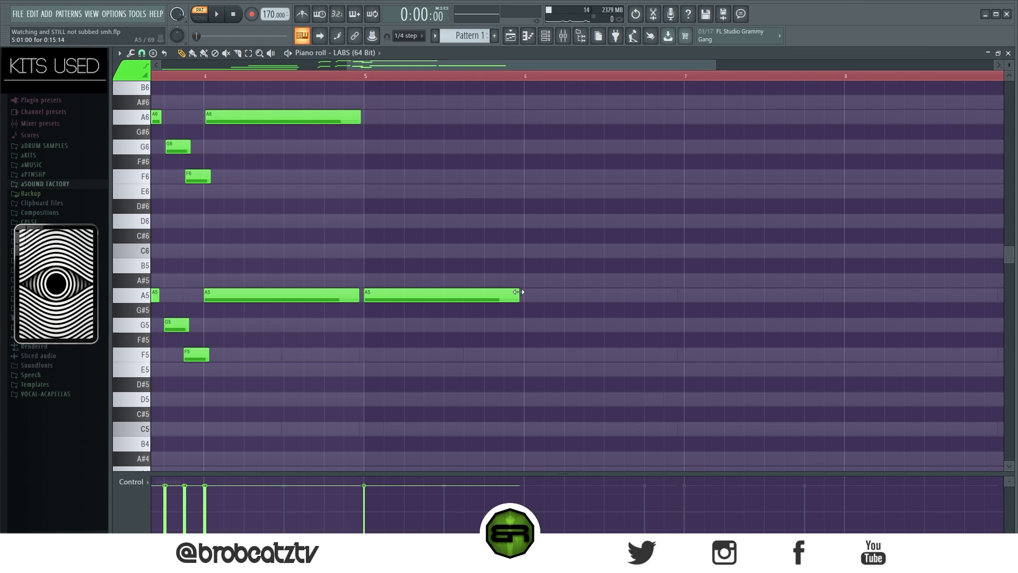
pyautogui.press('space')
pyautogui.moveTo(518, 291); pyautogui.dragTo(439, 295)
pyautogui.moveTo(292, 79); pyautogui.dragTo(254, 80)
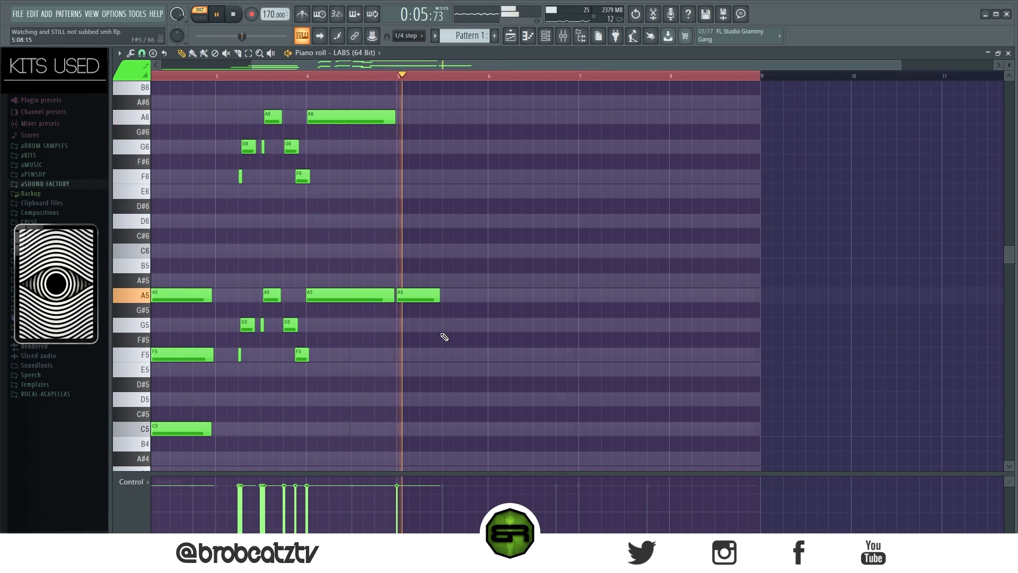
pyautogui.press('space')
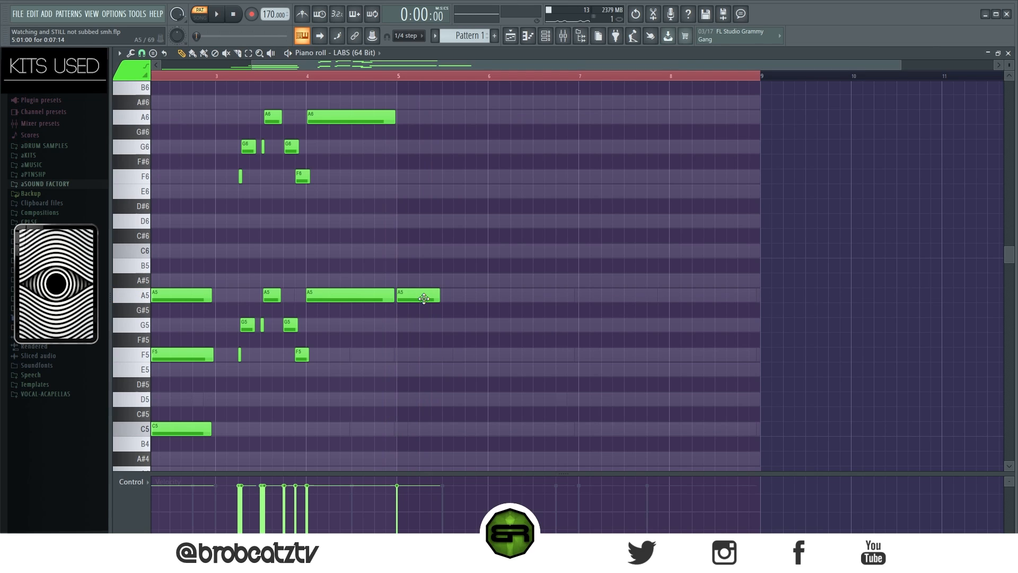
# Step: Place a half-bar D5 note at step 9 of bar 5 and audition it after the A5
pyautogui.click(449, 374)
pyautogui.rightClick(449, 373)
pyautogui.click(448, 399)
pyautogui.press('space')
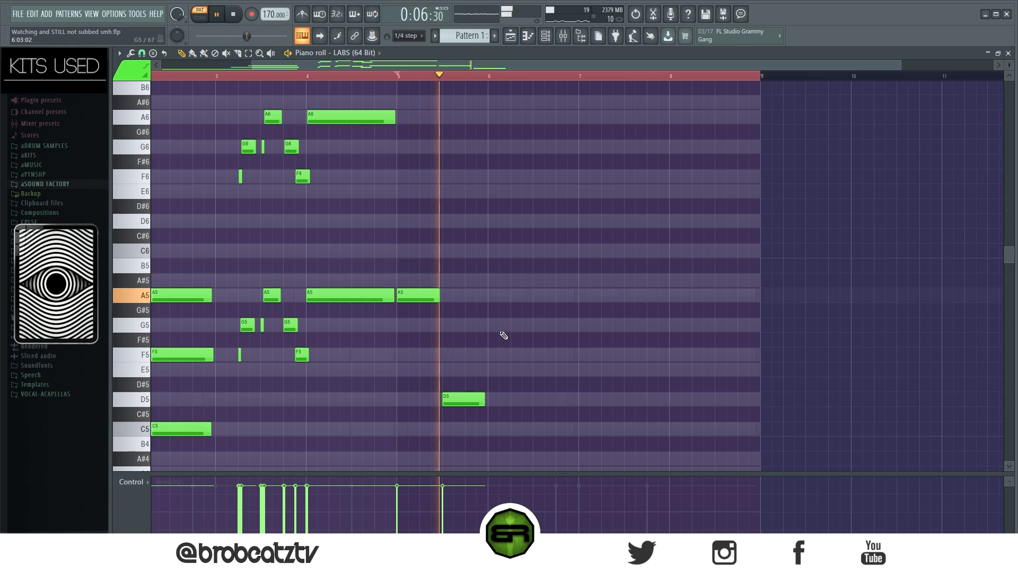
pyautogui.press('space')
# Step: Fill bar 6 with a half-bar G5, then shorter C5 and F5 notes at steps 9 and 13, and audition
pyautogui.click(489, 327)
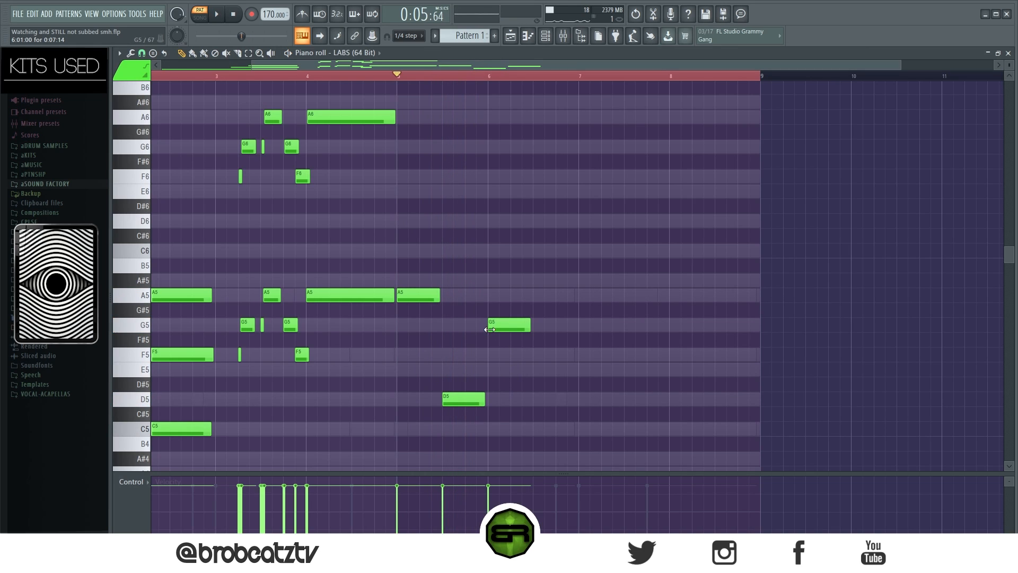
pyautogui.click(528, 429)
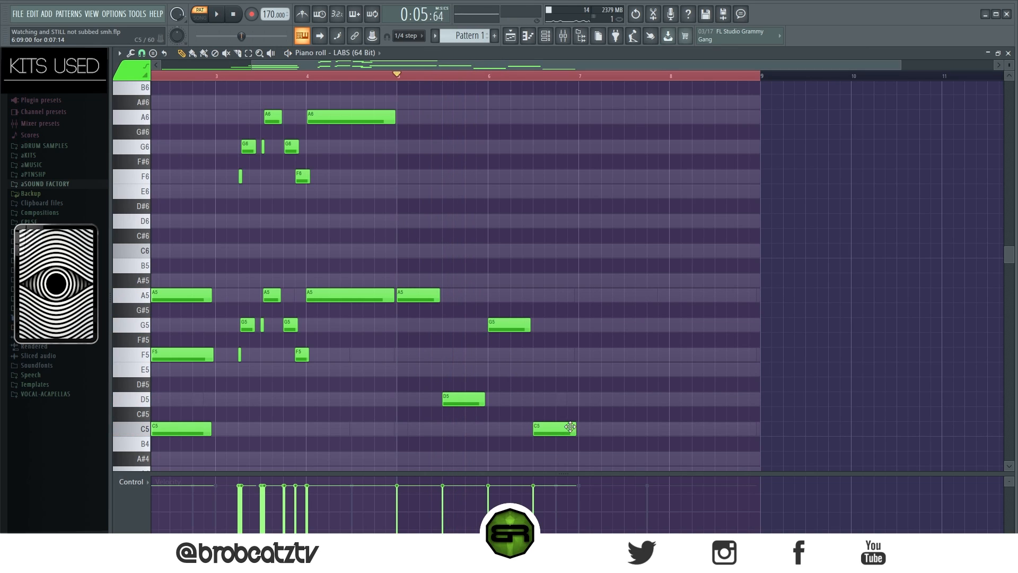
pyautogui.click(562, 353)
pyautogui.press('space')
pyautogui.scroll(-3, 570, 347)
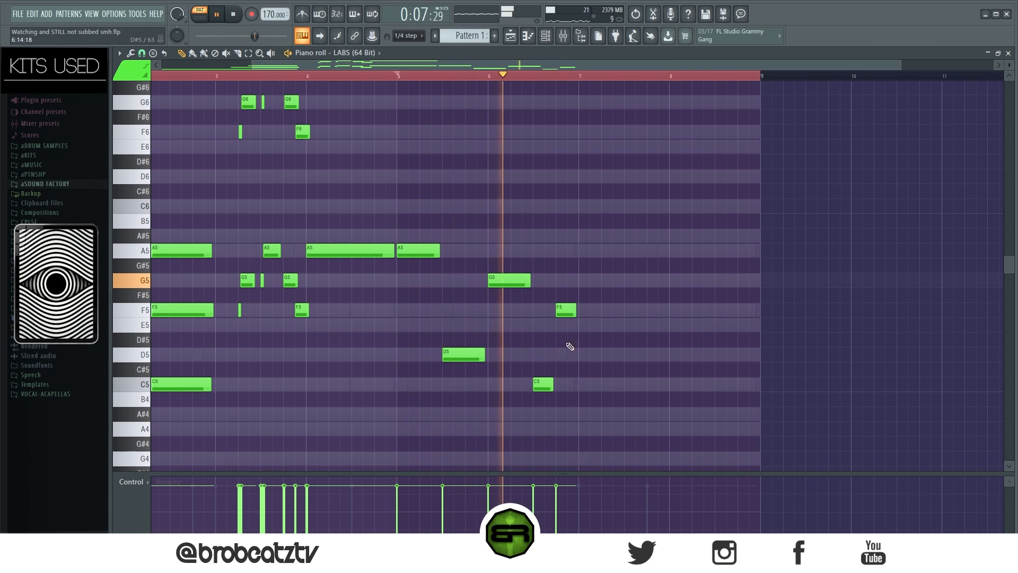
pyautogui.press('space')
# Step: Place two short G5 notes at the start and step 5 of bar 7, and play from bar 5
pyautogui.click(580, 291)
pyautogui.click(581, 277)
pyautogui.click(606, 280)
pyautogui.moveTo(575, 264); pyautogui.dragTo(621, 287)
pyautogui.hotkey('ctrl', 'd')
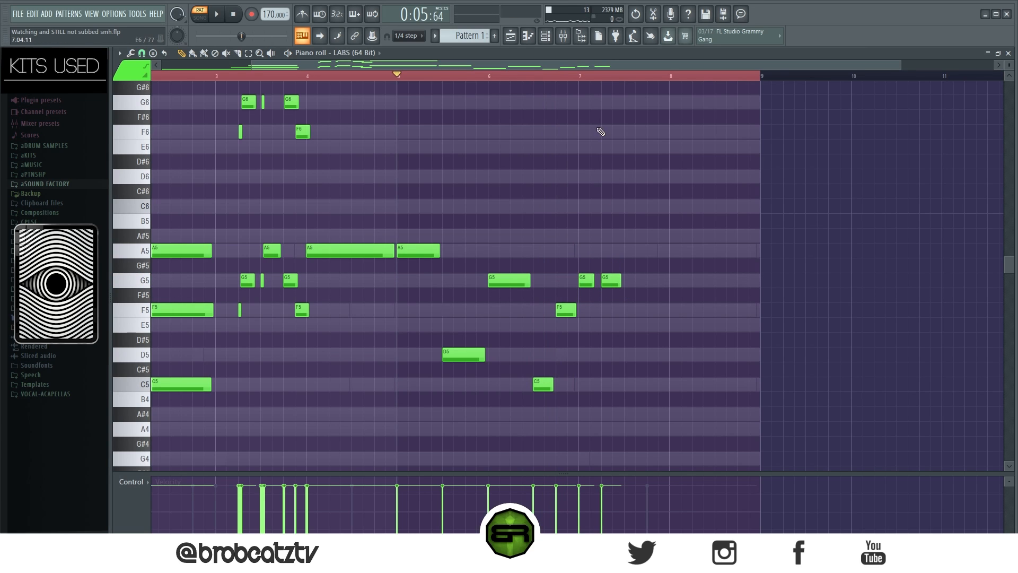
pyautogui.scroll(5, 593, 79)
pyautogui.moveTo(594, 67); pyautogui.dragTo(614, 66)
pyautogui.press('space')
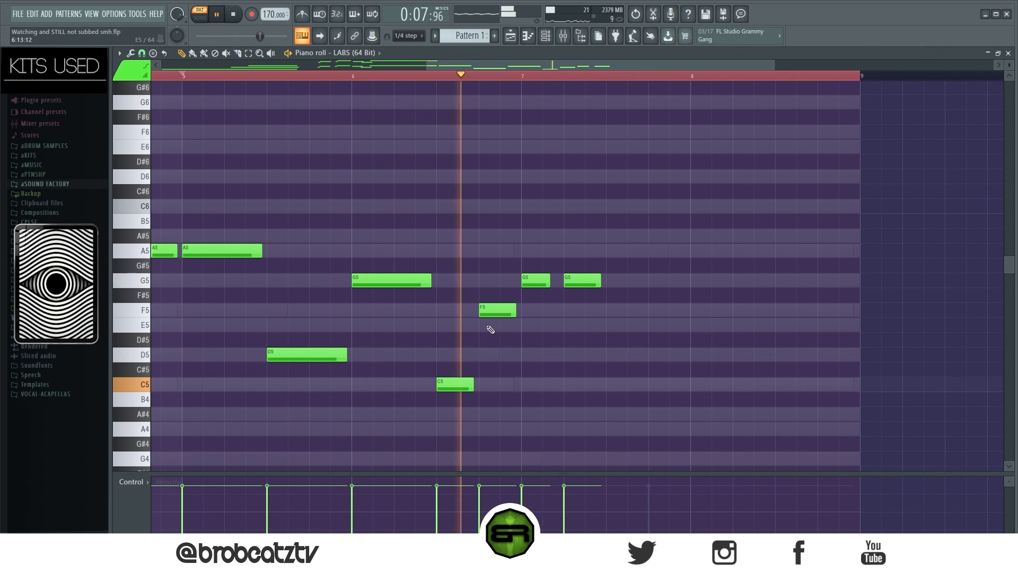
pyautogui.press('space')
pyautogui.click(615, 326)
pyautogui.moveTo(615, 325); pyautogui.dragTo(615, 311)
pyautogui.rightClick(616, 317)
# Step: Audition the phrase and add a C5 note at step 9 and an F5 note at step 13 of bar 7
pyautogui.press('space')
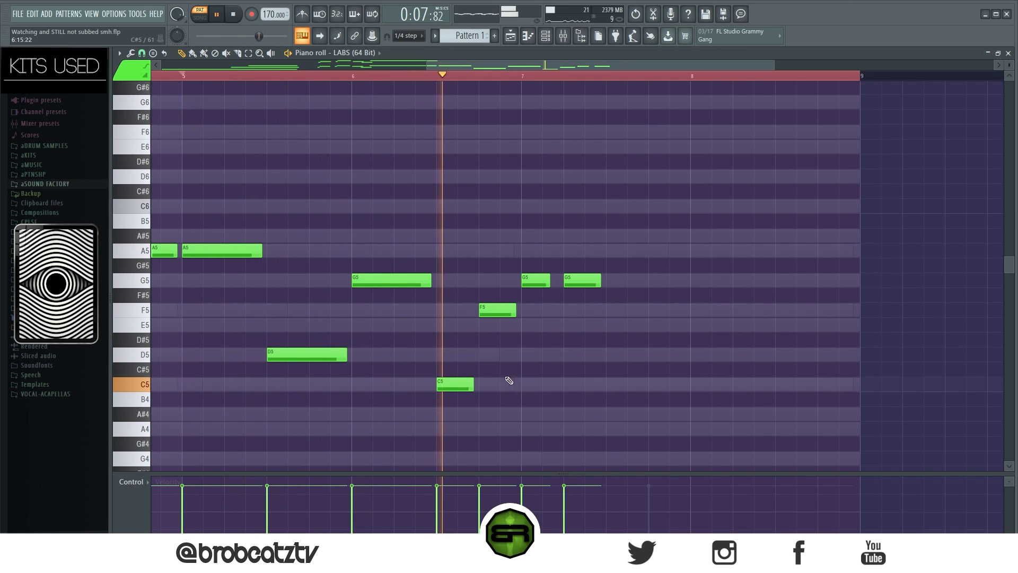
pyautogui.click(629, 385)
pyautogui.press('space')
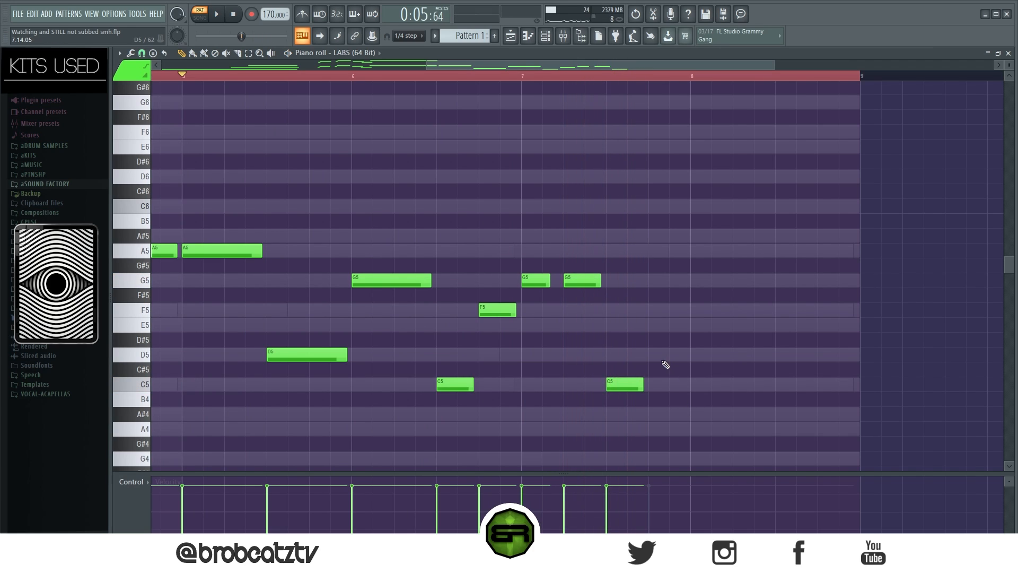
pyautogui.click(650, 312)
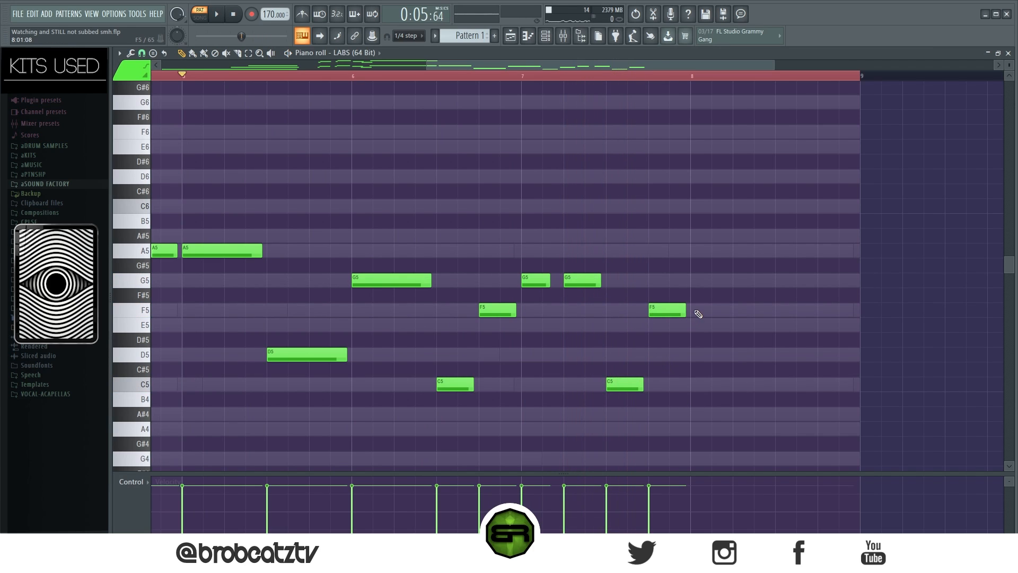
# Step: Begin bar 8 with a very short F5 followed immediately by a longer G5, and add F5 at step 5
pyautogui.click(696, 279)
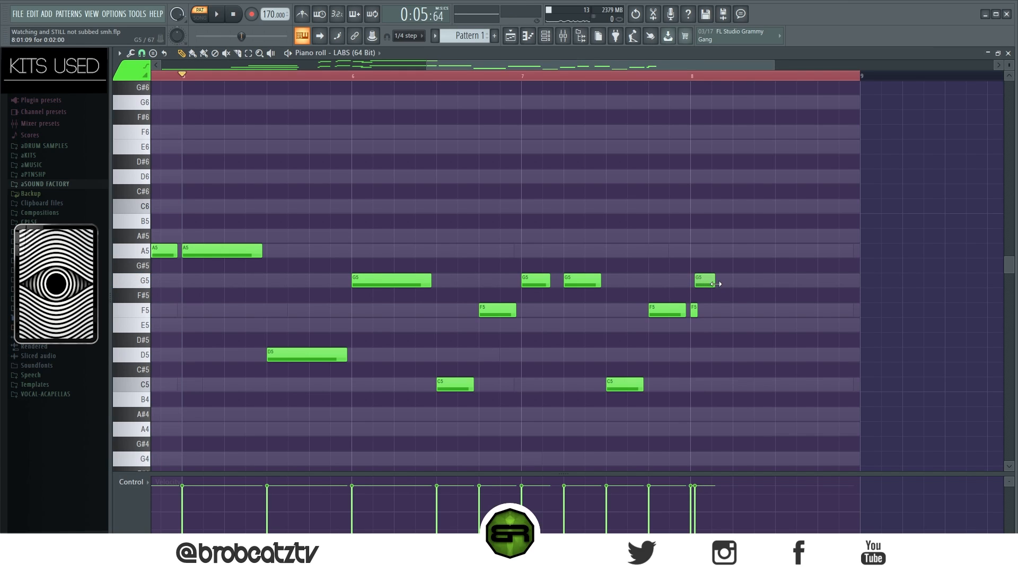
pyautogui.click(734, 312)
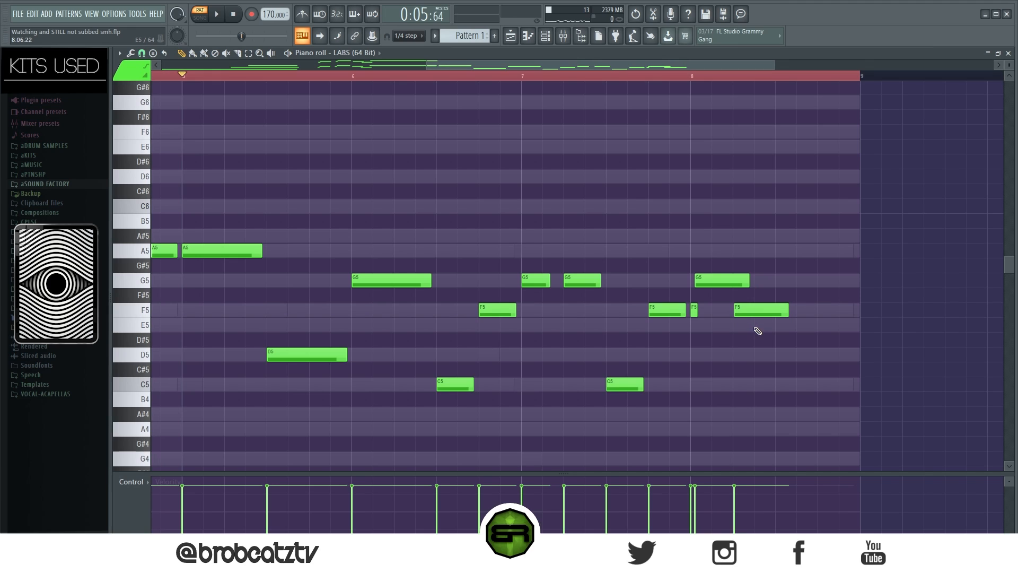
pyautogui.press('space')
pyautogui.press('space')
# Step: Copy bar 5's A5 note to step 9 of bar 8, lower it an octave to A4, and play the melody
pyautogui.moveTo(225, 255); pyautogui.dragTo(806, 291)
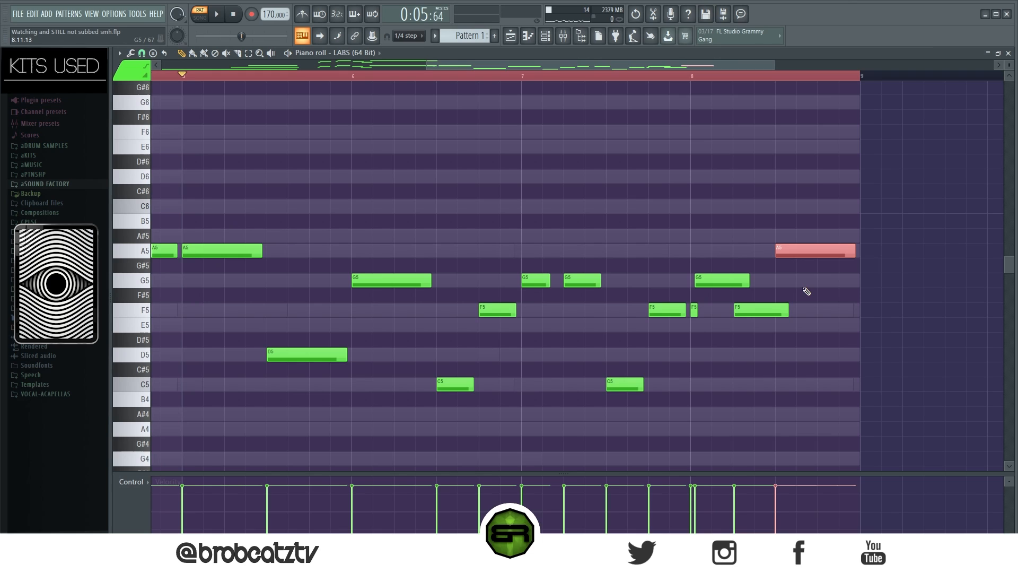
pyautogui.hotkey('ctrl', 'Down')
pyautogui.click(817, 287)
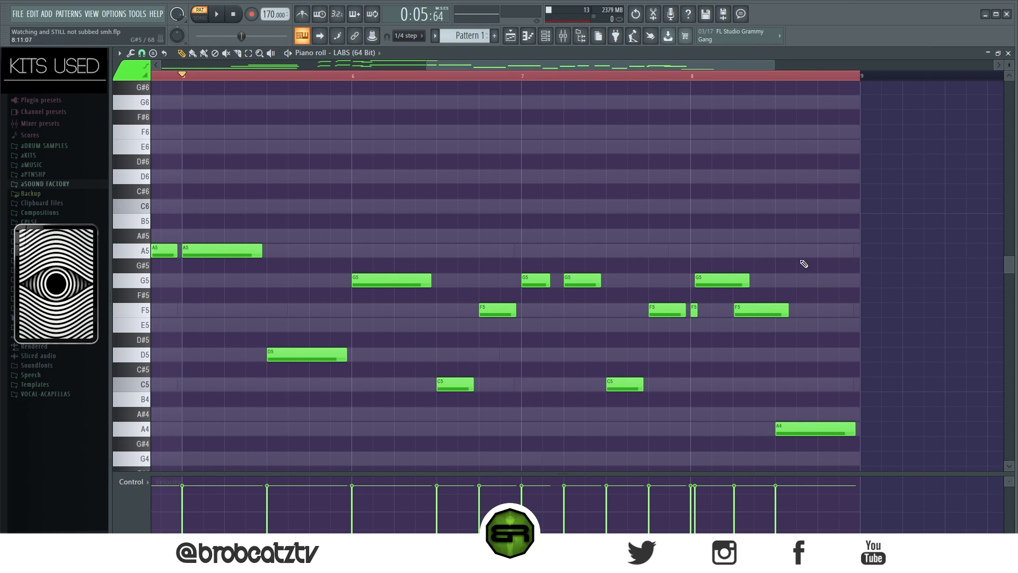
pyautogui.press('space')
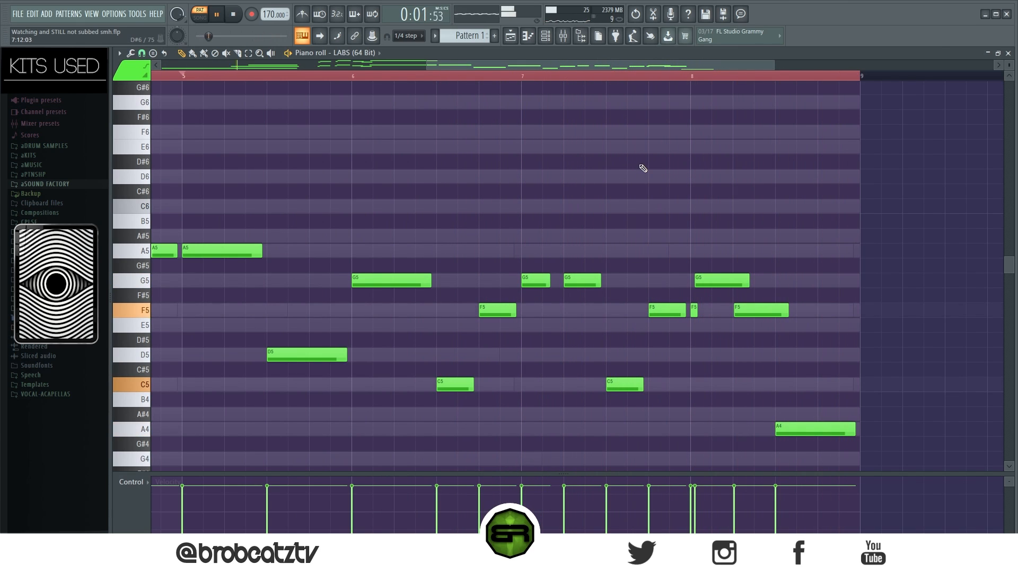
pyautogui.press('space')
# Step: Copy the five bass notes from the first Analog Lab V channel into the (AK) 808 KUWAIT piano roll
pyautogui.keyDown('ctrl'); pyautogui.rightClick(600, 159); pyautogui.keyUp('ctrl')
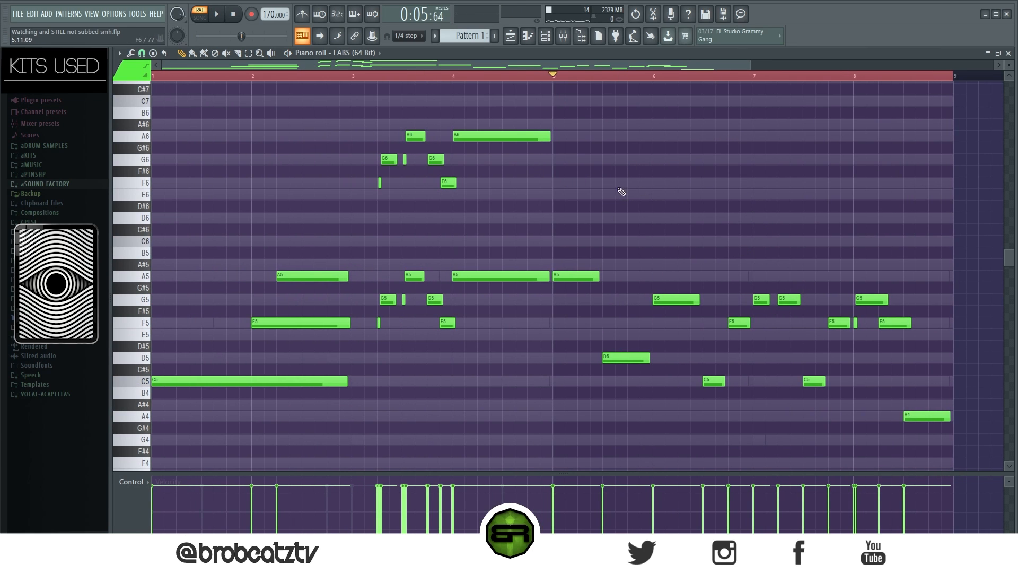
pyautogui.click(546, 37)
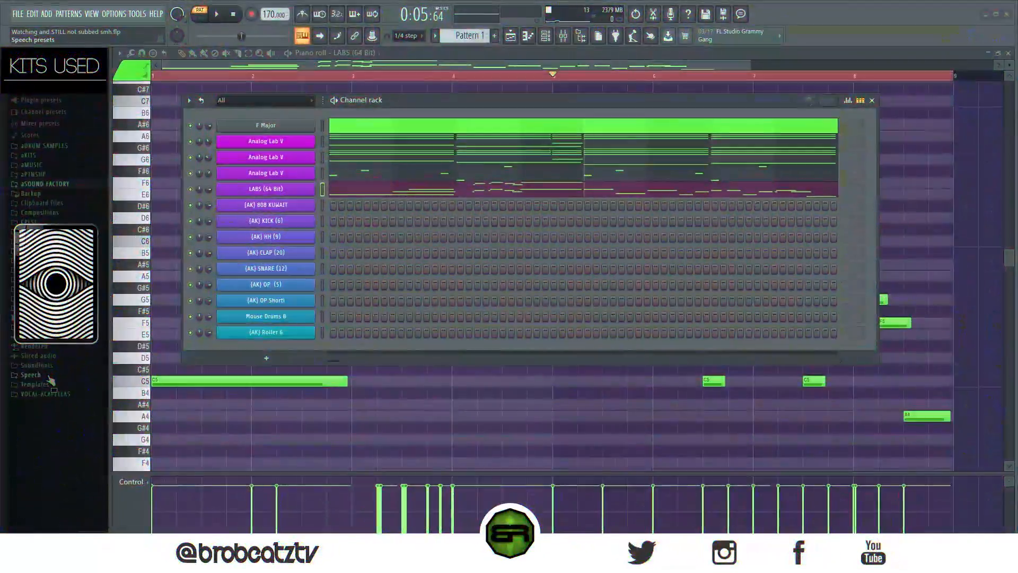
pyautogui.click(345, 147)
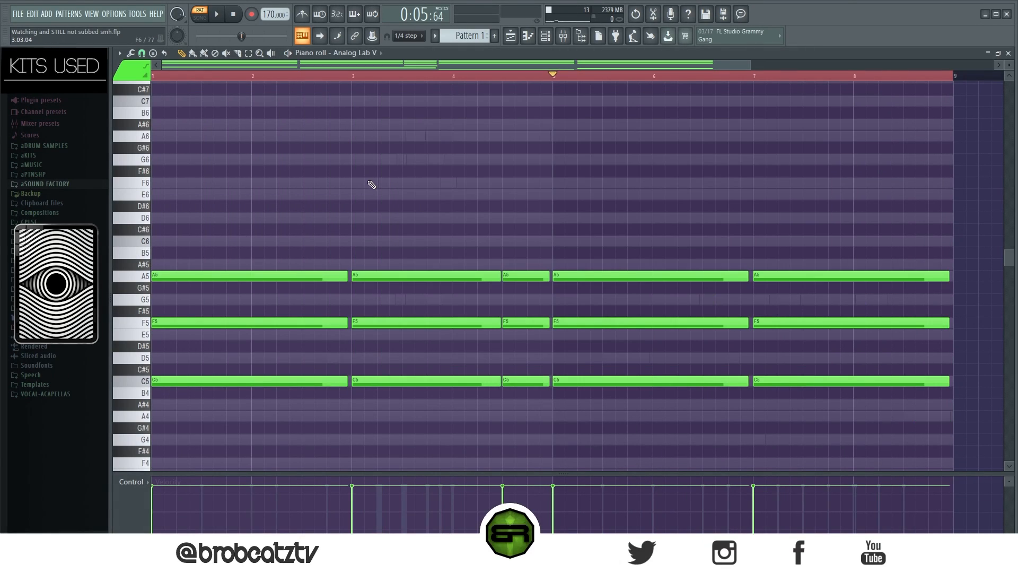
pyautogui.scroll(-9, 371, 183)
pyautogui.moveTo(257, 158); pyautogui.dragTo(991, 360)
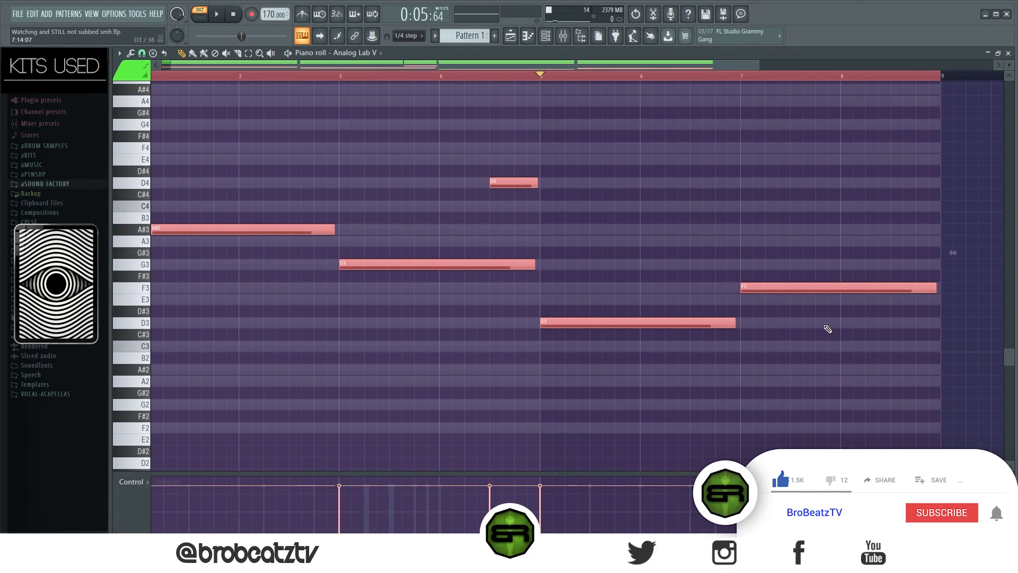
pyautogui.press('F6')
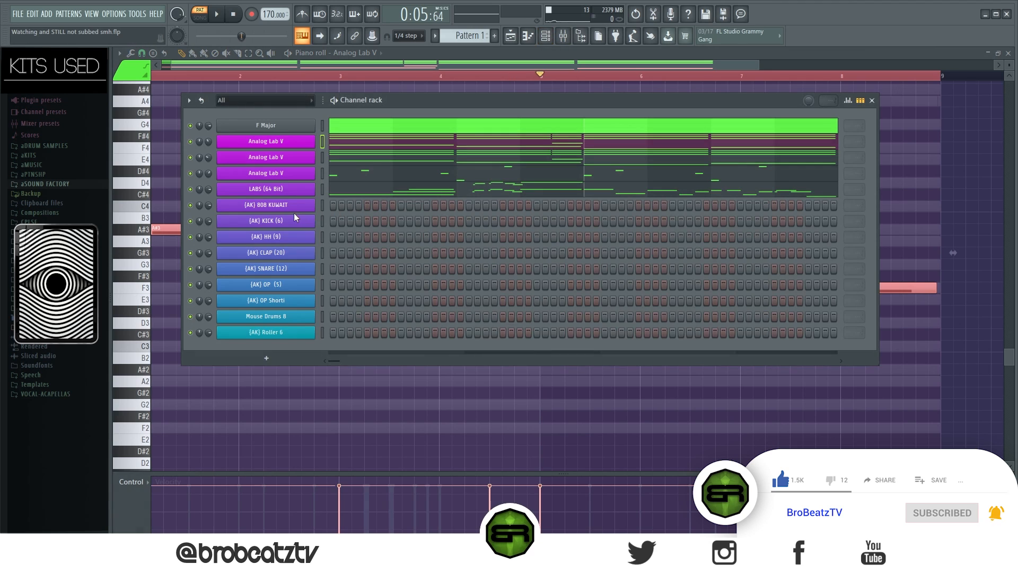
pyautogui.rightClick(265, 204)
pyautogui.click(349, 205)
pyautogui.hotkey('ctrl', 'v')
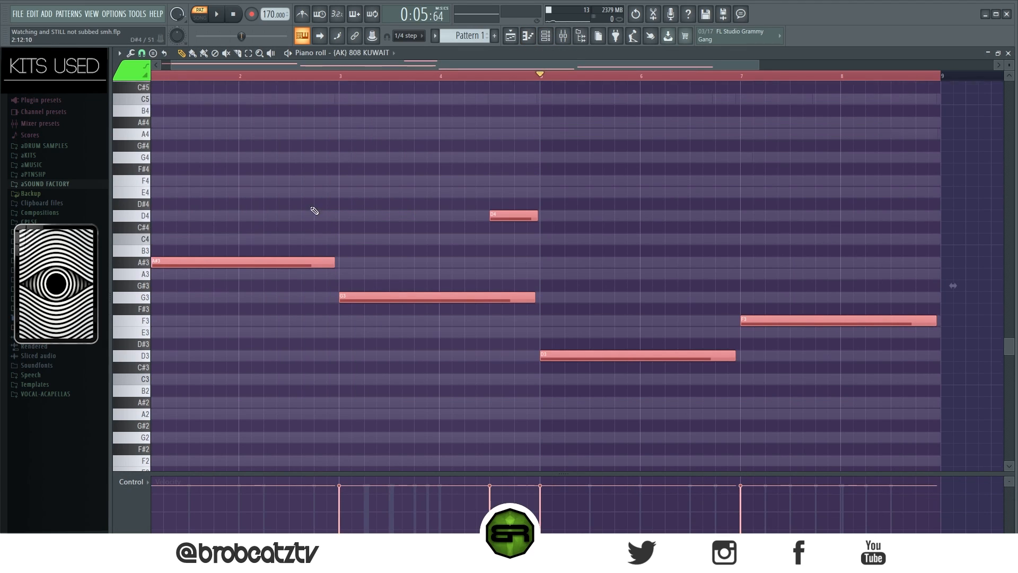
# Step: Shorten all the pasted 808 notes to brief hits and copy the A#3 hit to step 5 of bar 2
pyautogui.moveTo(363, 66); pyautogui.dragTo(307, 68)
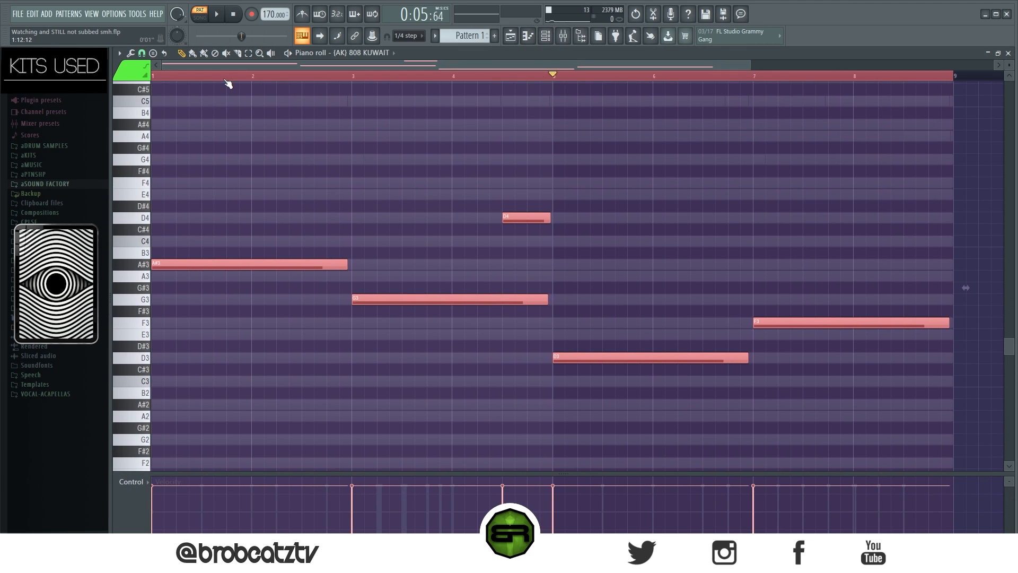
pyautogui.hotkey('shift', 'd')
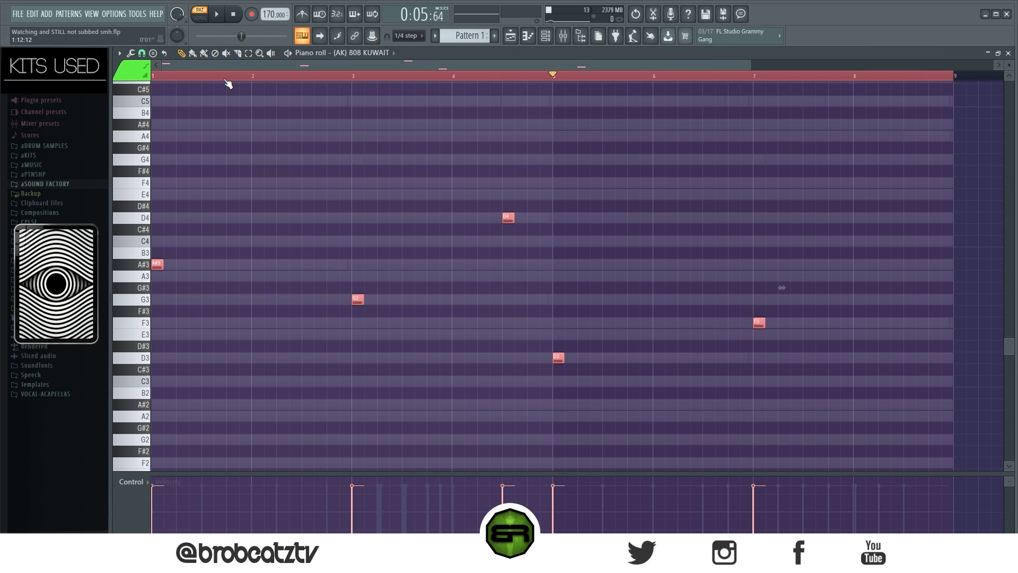
pyautogui.hotkey('ctrl', 'd')
pyautogui.keyDown('ctrl'); pyautogui.moveTo(204, 299); pyautogui.dragTo(155, 260); pyautogui.keyUp('ctrl')
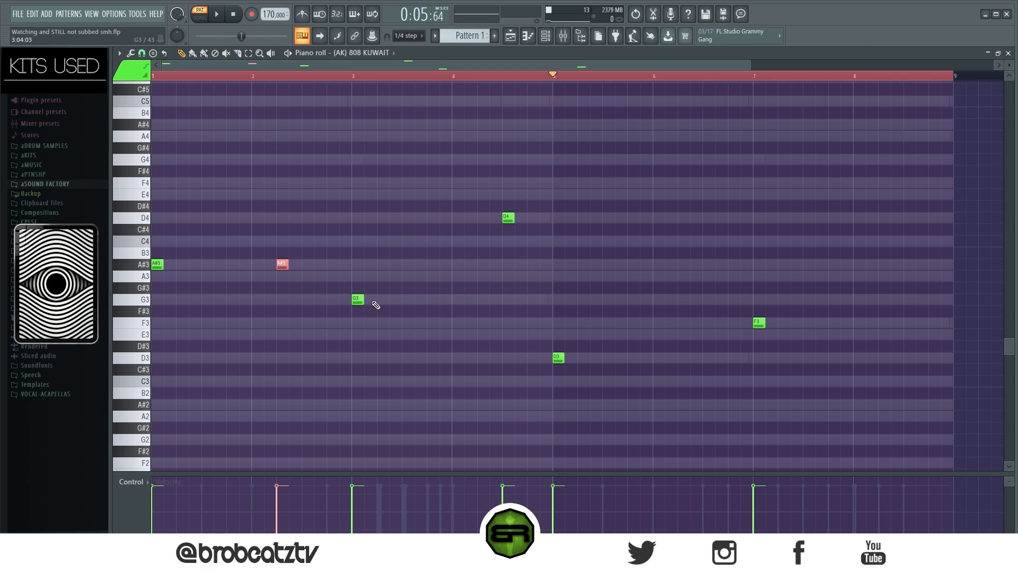
# Step: In bar 4 of the 808 pattern, add G3 at step 5, move the D4 hit to step 11 and add another D4 at step 15
pyautogui.click(478, 301)
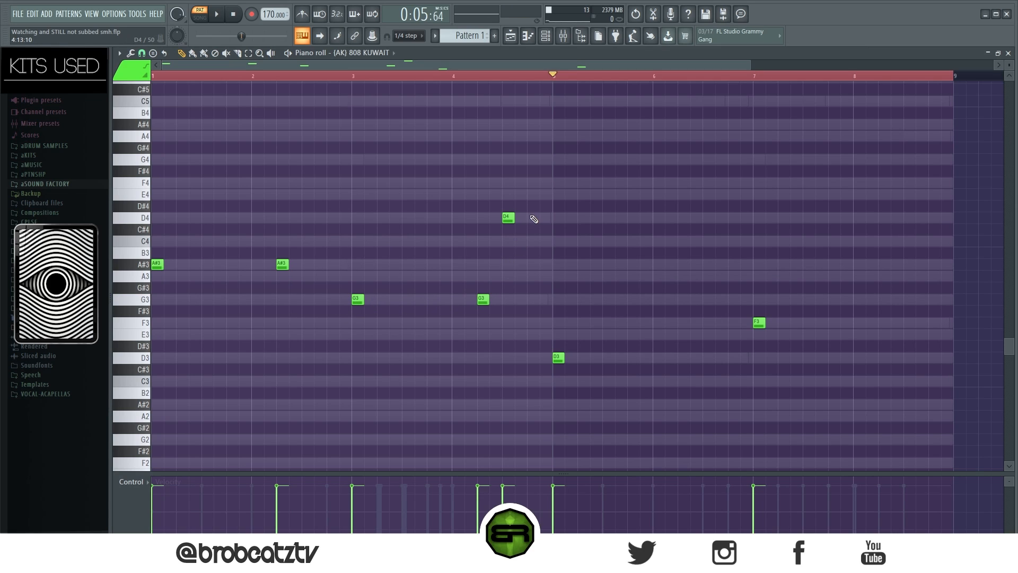
pyautogui.moveTo(505, 218); pyautogui.dragTo(512, 218)
pyautogui.click(541, 219)
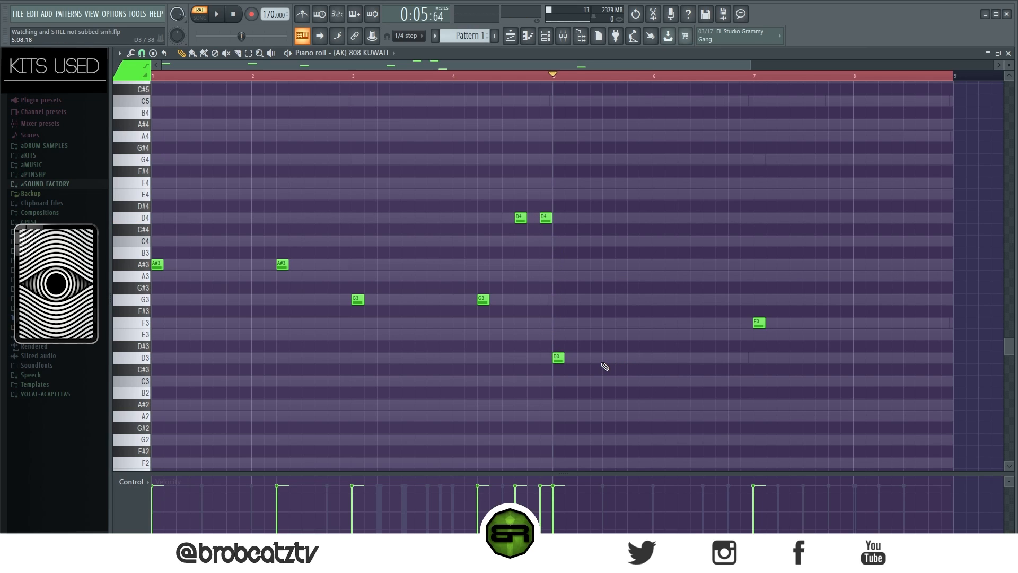
# Step: Transpose all the 808 notes up two octaves and play the pattern
pyautogui.hotkey('ctrl', 'a')
pyautogui.hotkey('ctrl', 'Up')
pyautogui.hotkey('ctrl', 'Up')
pyautogui.scroll(5, 571, 336)
pyautogui.press('space')
pyautogui.press('space')
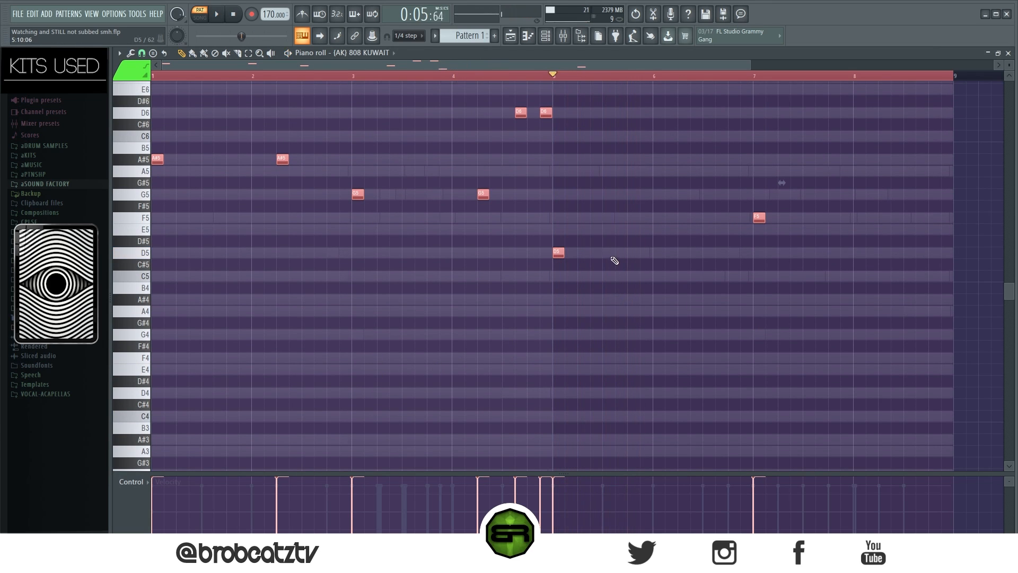
# Step: Add D5 808 hits at step 7 of bar 5 and step 5 of bar 6, and F5 hits at steps 5 and 11 of bar 8
pyautogui.press('space')
pyautogui.click(595, 254)
pyautogui.press('space')
pyautogui.press('space')
pyautogui.press('space')
pyautogui.click(681, 254)
pyautogui.press('space')
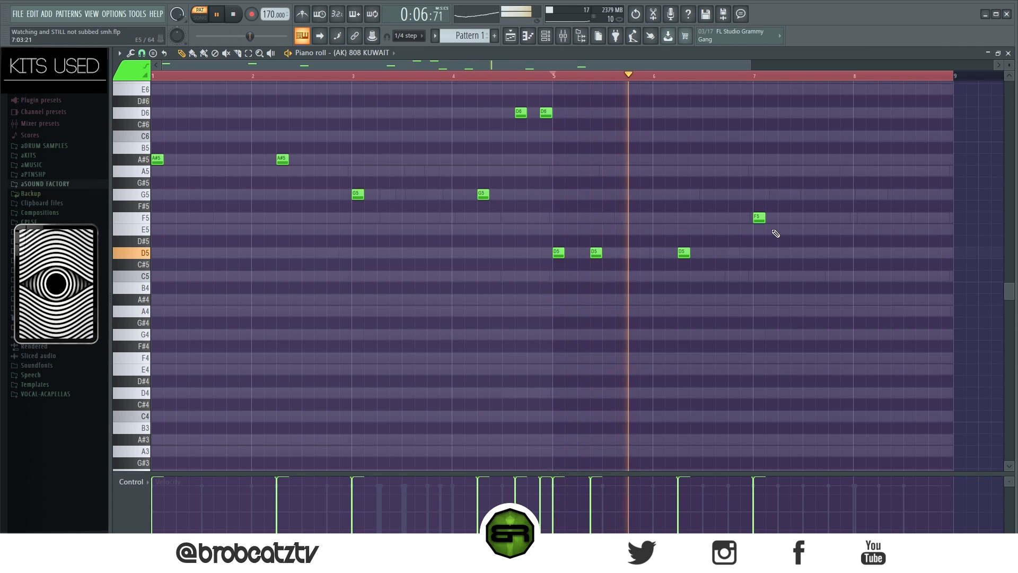
pyautogui.click(879, 218)
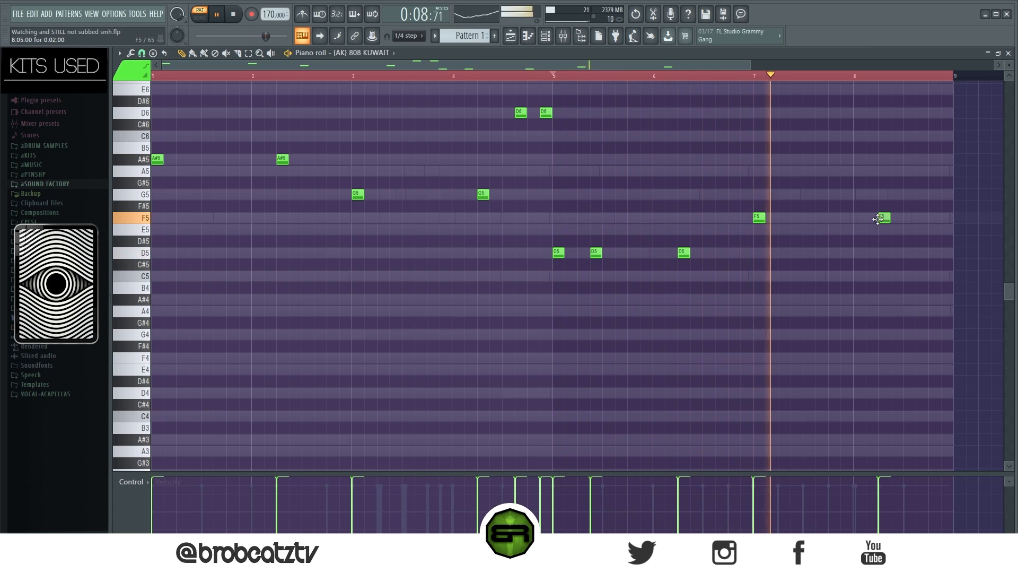
pyautogui.click(920, 218)
# Step: Try the whole 808 pattern one octave lower and compare it with the original octave during playback
pyautogui.hotkey('ctrl', 'a')
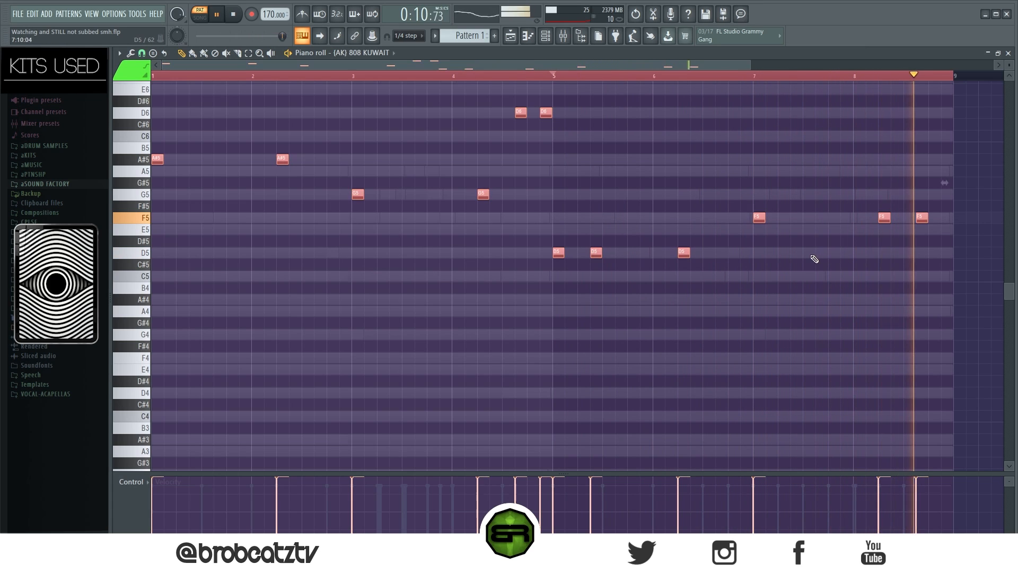
pyautogui.press('space')
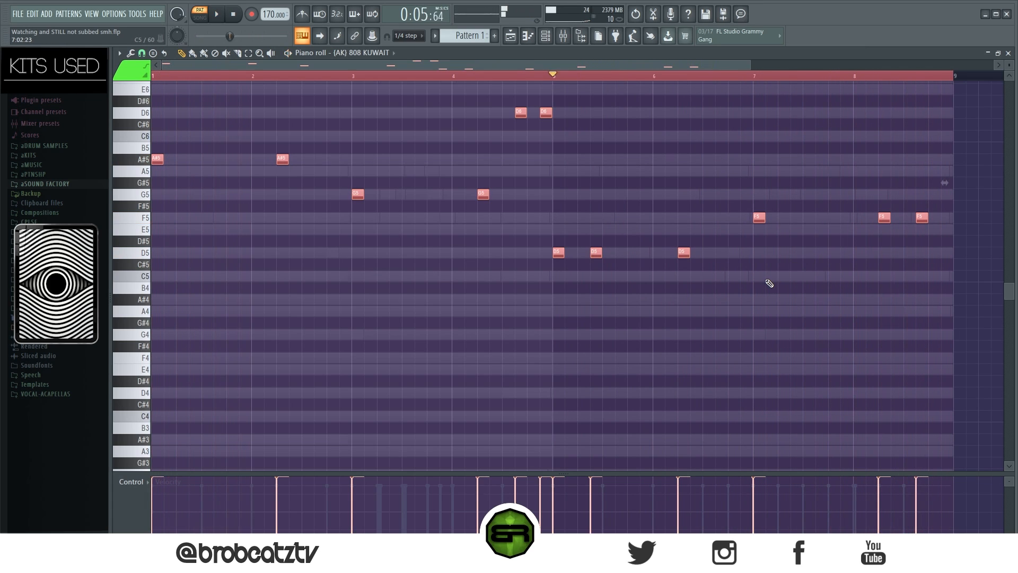
pyautogui.hotkey('ctrl', 'Down')
pyautogui.press('space')
pyautogui.press('space')
pyautogui.hotkey('ctrl', 'Up')
pyautogui.press('space')
pyautogui.hotkey('ctrl', 'd')
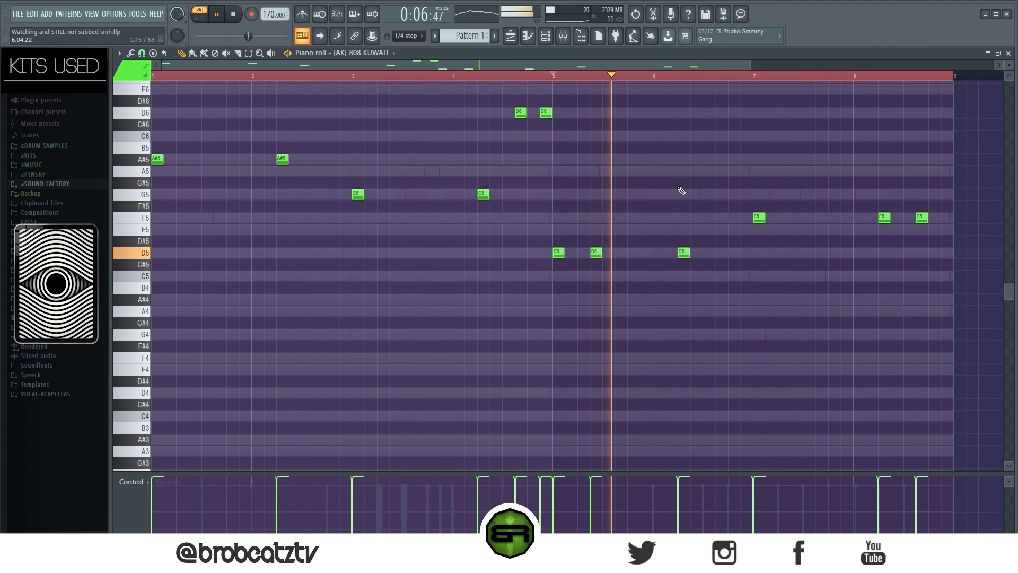
# Step: Copy the (AK) 808 KUWAIT notes into the (AK) KICK (6) channel and open the kick's piano roll
pyautogui.click(545, 37)
pyautogui.rightClick(297, 204)
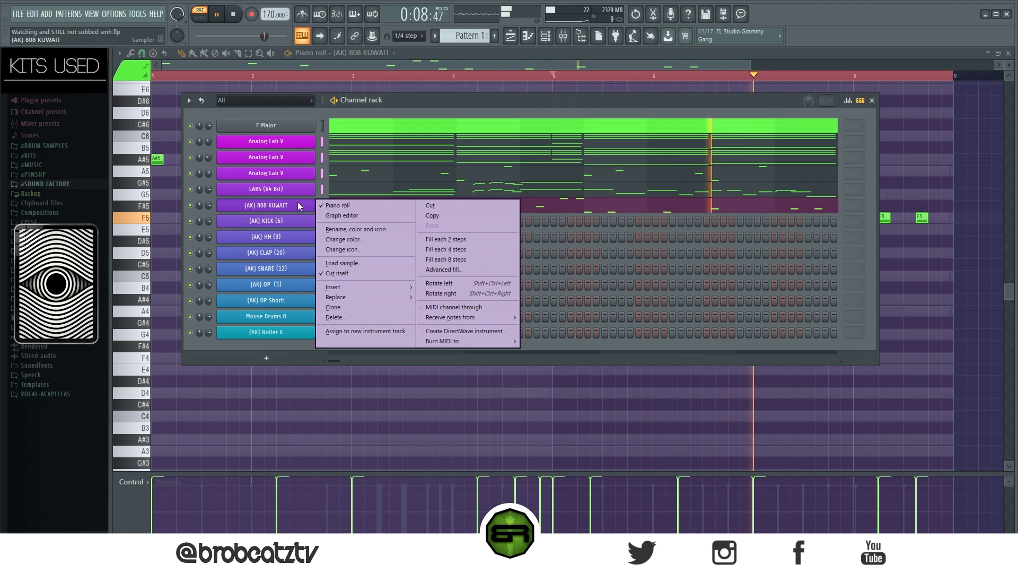
pyautogui.rightClick(281, 222)
pyautogui.click(403, 222)
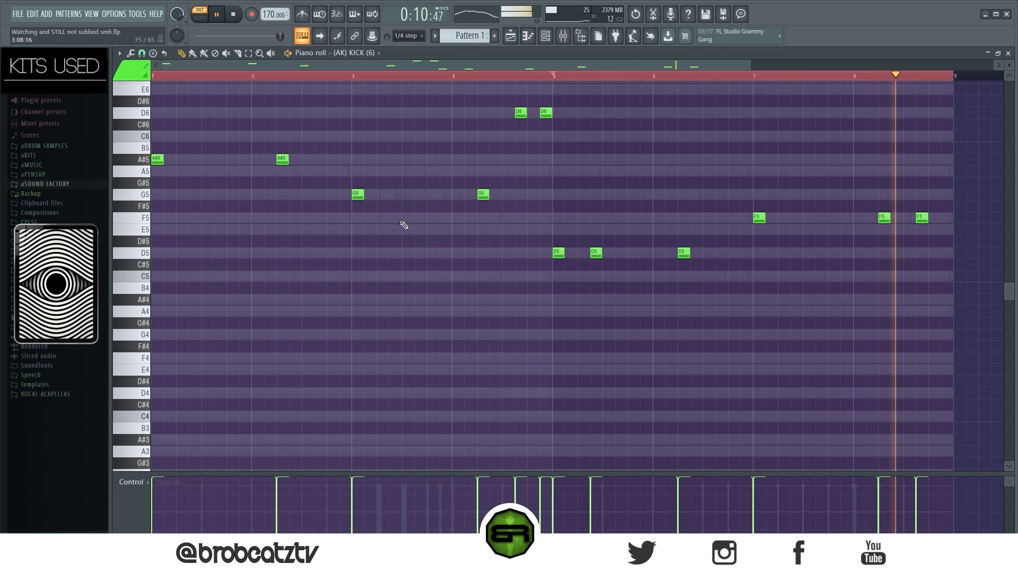
# Step: Limit all the pasted kick notes to the single pitch C5 with the limiter / transposer
pyautogui.hotkey('ctrl', 'a')
pyautogui.hotkey('alt', 'l')
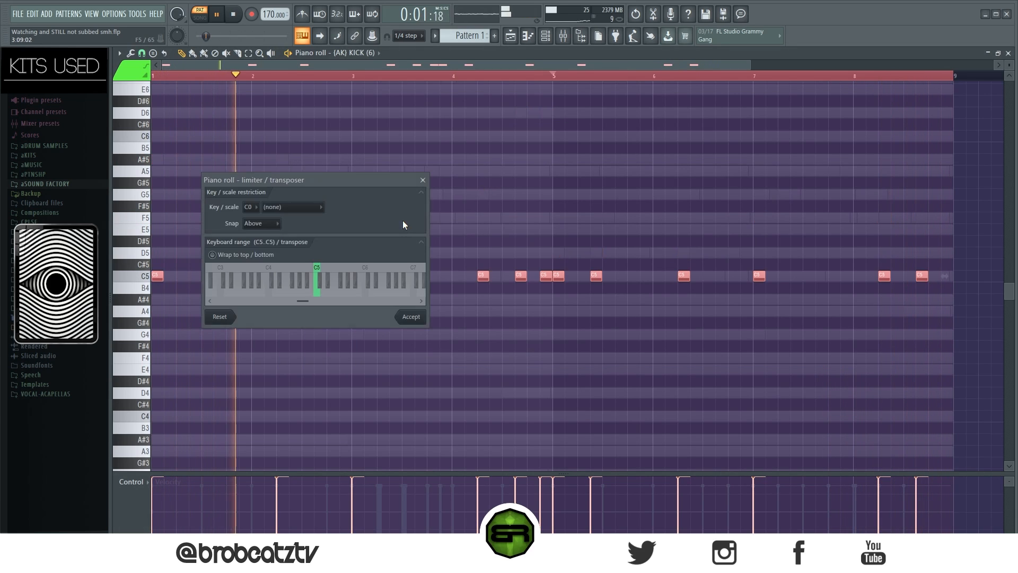
pyautogui.press('space')
pyautogui.moveTo(316, 285)
pyautogui.mouseDown()
pyautogui.moveTo(294, 293)
pyautogui.moveTo(347, 292)
pyautogui.moveTo(311, 289)
pyautogui.moveTo(319, 295)
pyautogui.mouseUp()
pyautogui.click(410, 317)
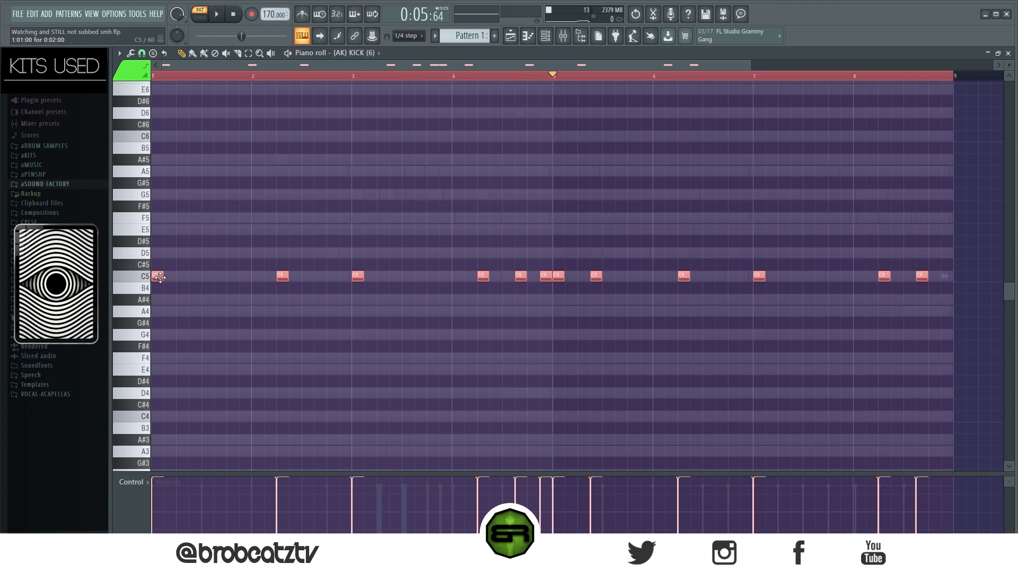
# Step: Duplicate all the C5 kick notes one semitone down to B4 and play the layered pattern
pyautogui.moveTo(160, 275)
pyautogui.mouseDown()
pyautogui.moveTo(186, 280)
pyautogui.moveTo(152, 290)
pyautogui.mouseUp()
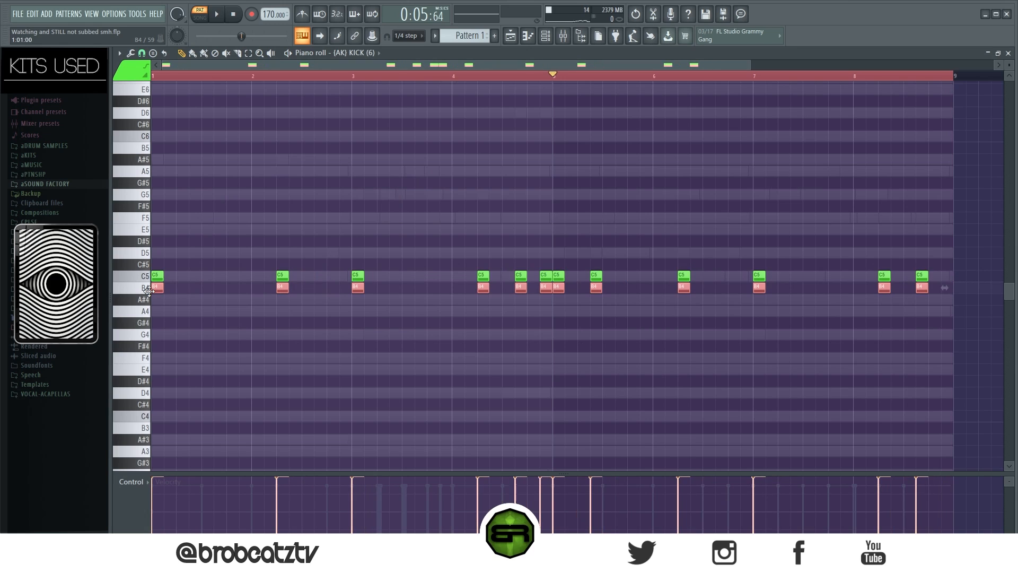
pyautogui.press('space')
pyautogui.keyDown('ctrl'); pyautogui.click(258, 240); pyautogui.keyUp('ctrl')
pyautogui.press('space')
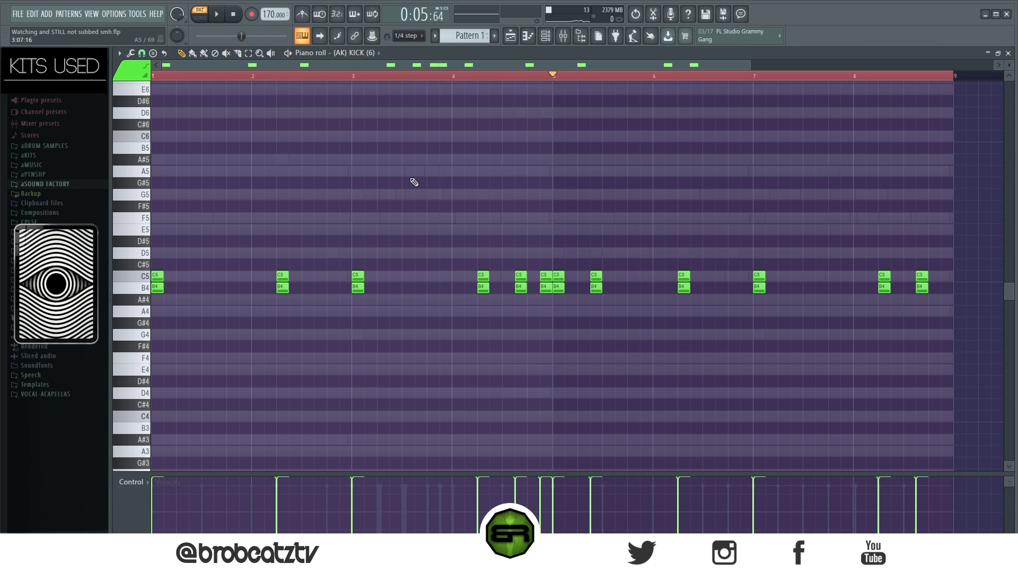
# Step: Remove the C5 kick notes, keeping only the B4 row, and play the kick together with the 808
pyautogui.moveTo(947, 224)
pyautogui.mouseDown()
pyautogui.moveTo(242, 323)
pyautogui.moveTo(162, 325)
pyautogui.mouseUp()
pyautogui.keyDown('ctrl'); pyautogui.click(222, 320); pyautogui.keyUp('ctrl')
pyautogui.click(510, 35)
pyautogui.press('F6')
pyautogui.press('space')
pyautogui.click(233, 15)
pyautogui.press('space')
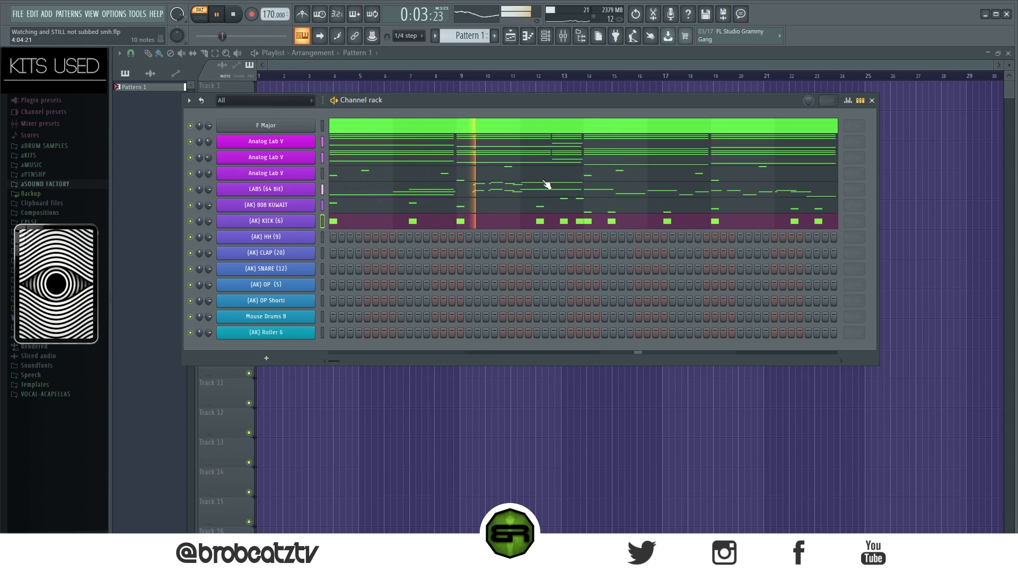
pyautogui.click(579, 207)
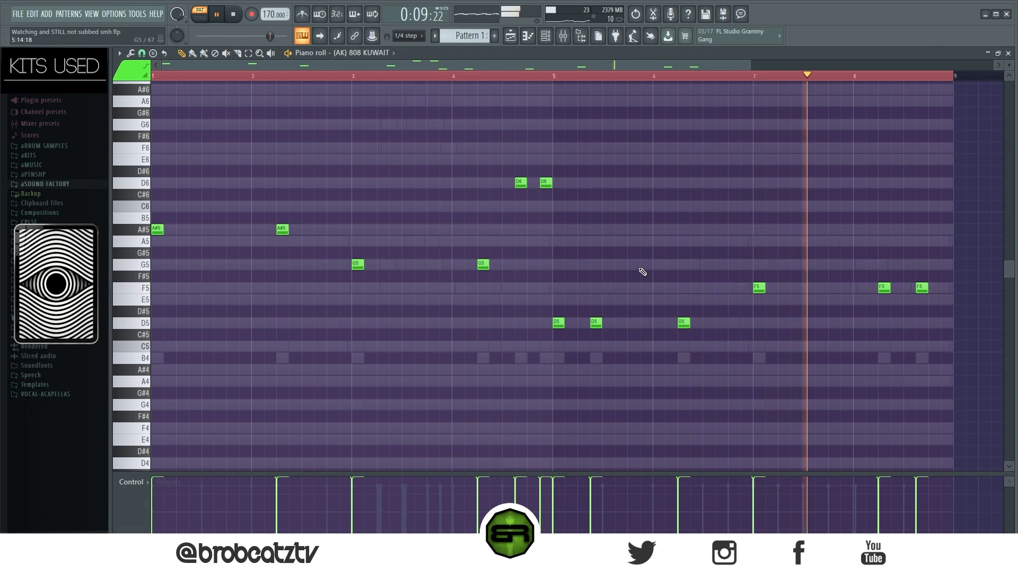
pyautogui.press('space')
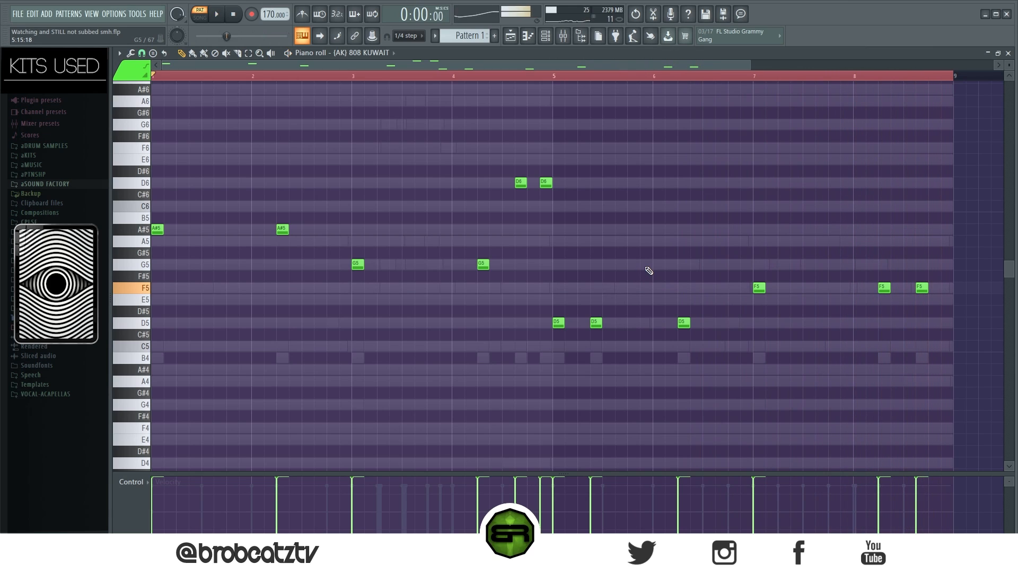
# Step: Extend Pattern 2 with (AK) HH (9) hits at steps 17 and 33, fill the hi-hat every 8 steps and play it
pyautogui.click(550, 43)
pyautogui.moveTo(417, 103); pyautogui.dragTo(449, 144)
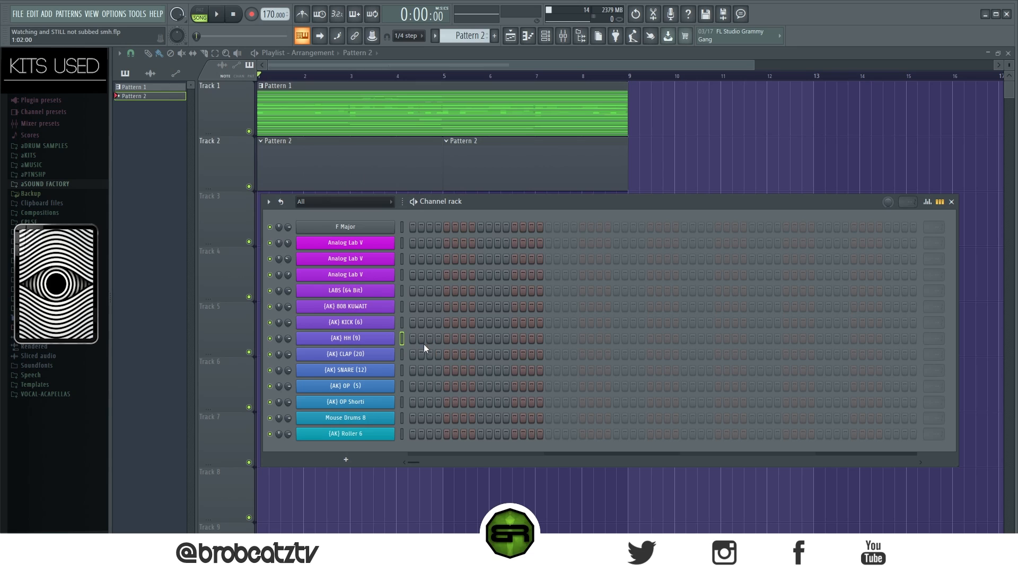
pyautogui.click(551, 339)
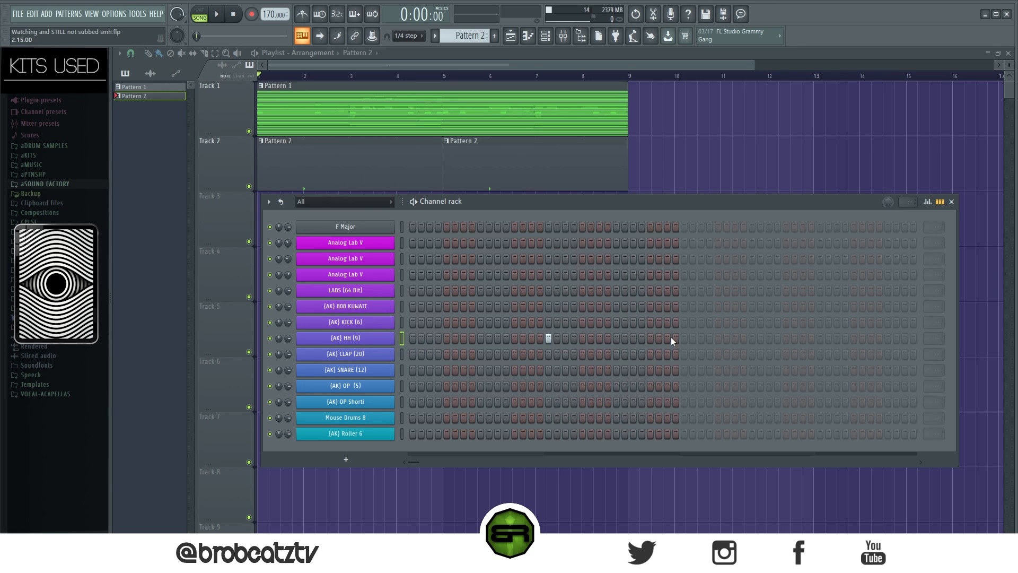
pyautogui.click(684, 337)
pyautogui.rightClick(328, 342)
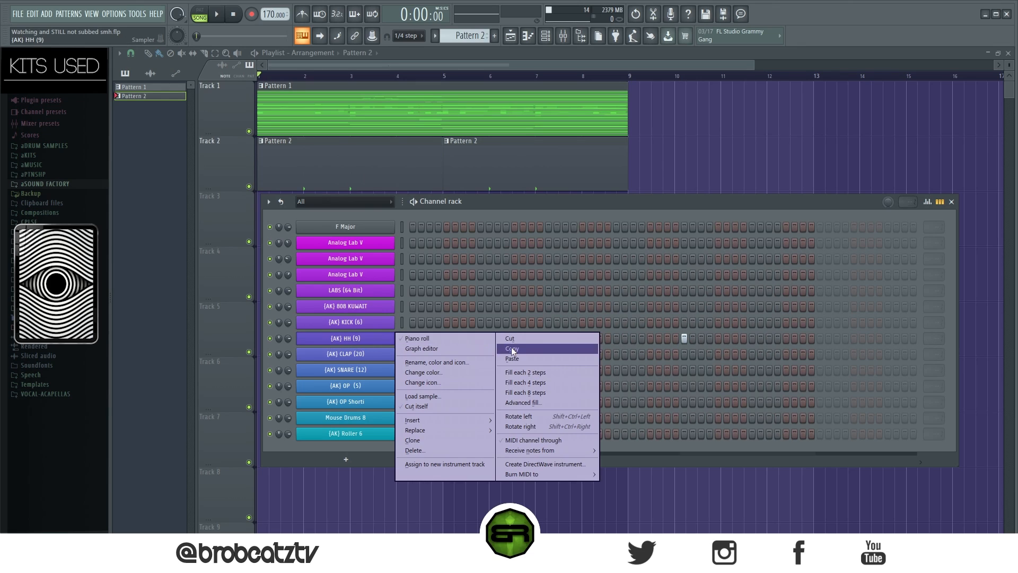
pyautogui.click(523, 392)
pyautogui.press('space')
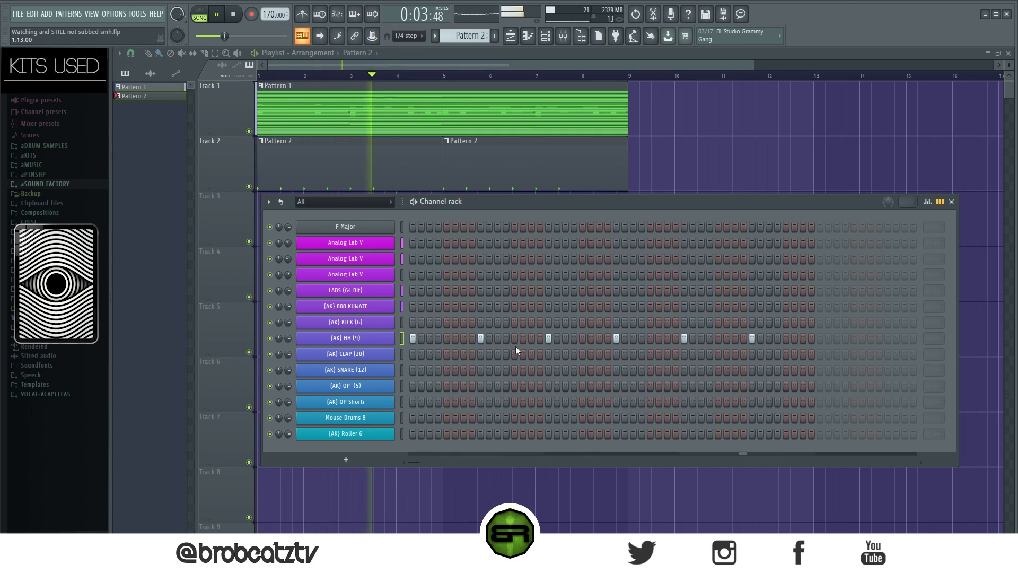
# Step: Mute the second and third Analog Lab V, LABS (64 Bit) and (AK) KICK (6) channels and play the song
pyautogui.press('space')
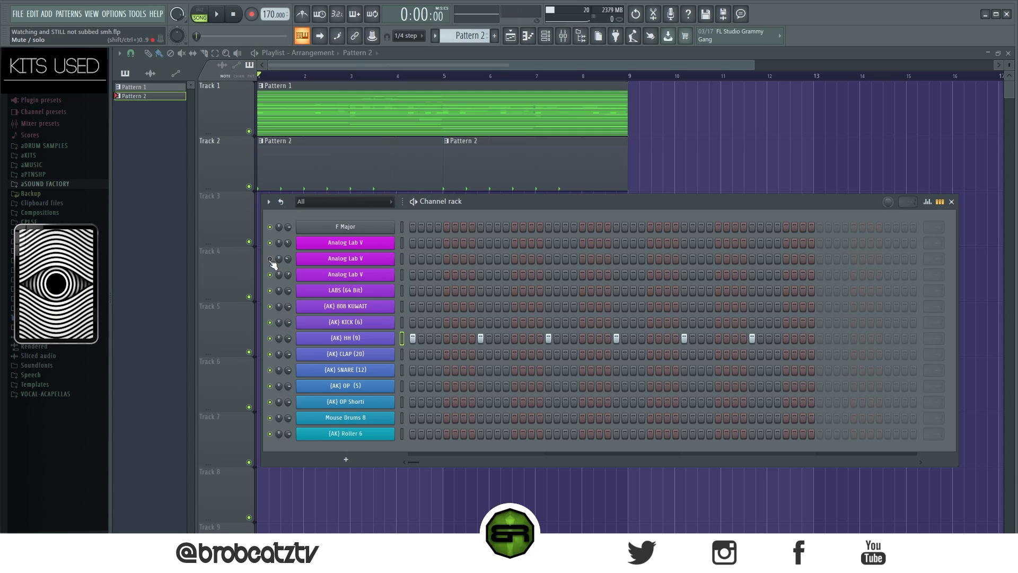
pyautogui.press('space')
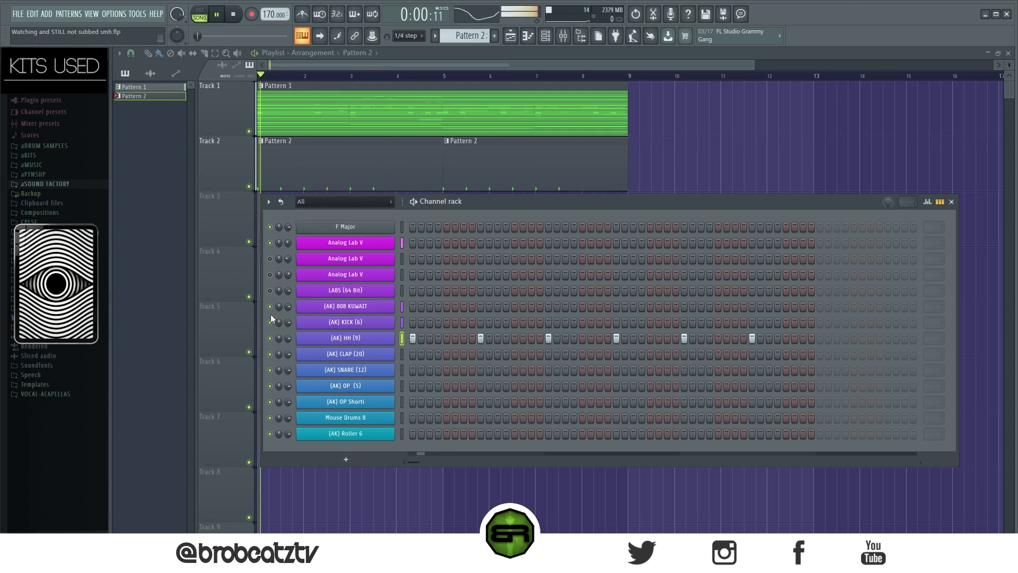
pyautogui.press('space')
pyautogui.press('space')
# Step: Add (AK) CLAP (20) hits to Pattern 2 at steps 9, 19, 25 and 41
pyautogui.click(481, 354)
pyautogui.press('space')
pyautogui.press('space')
pyautogui.press('space')
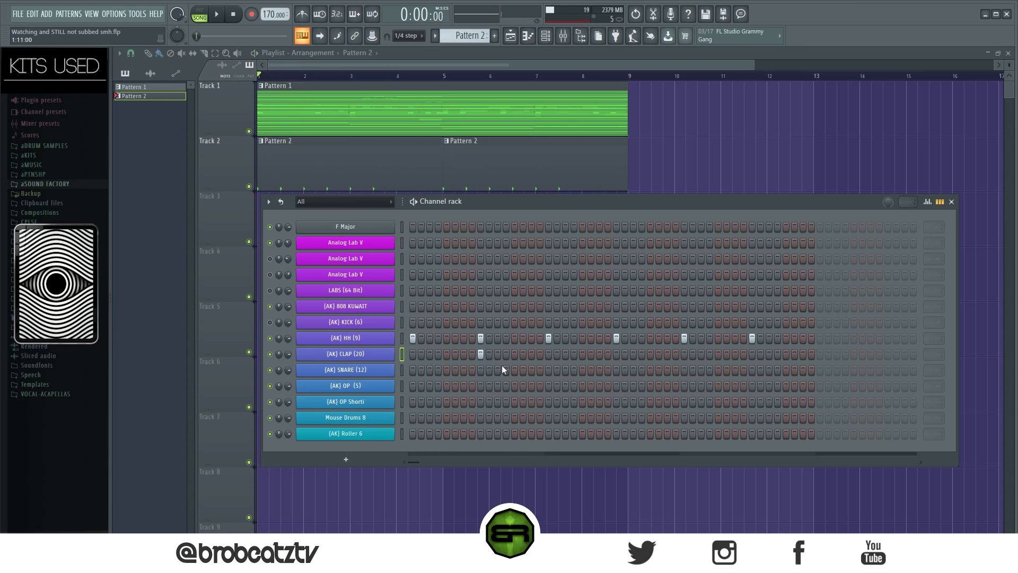
pyautogui.press('space')
pyautogui.click(566, 354)
pyautogui.click(616, 354)
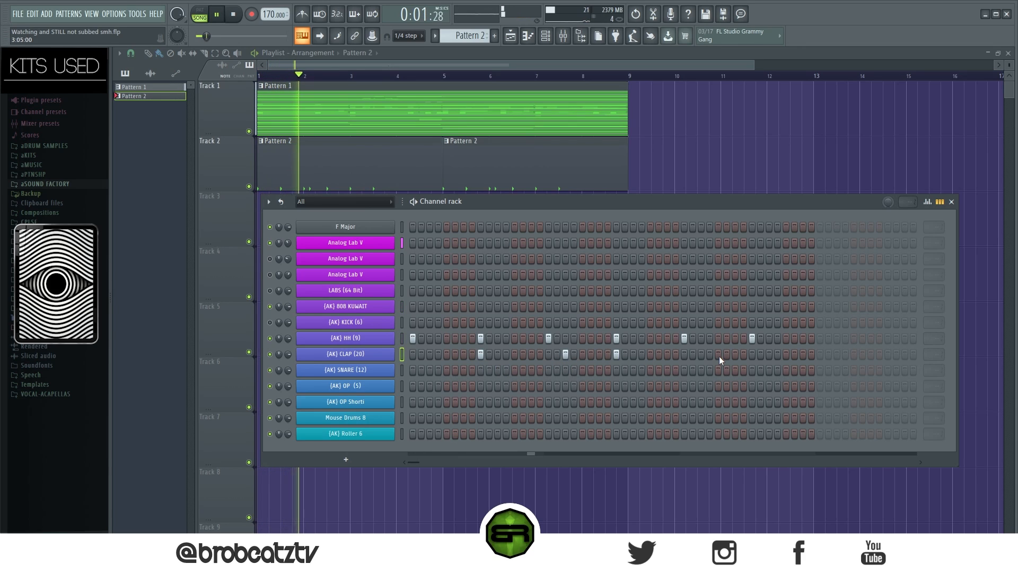
pyautogui.click(751, 354)
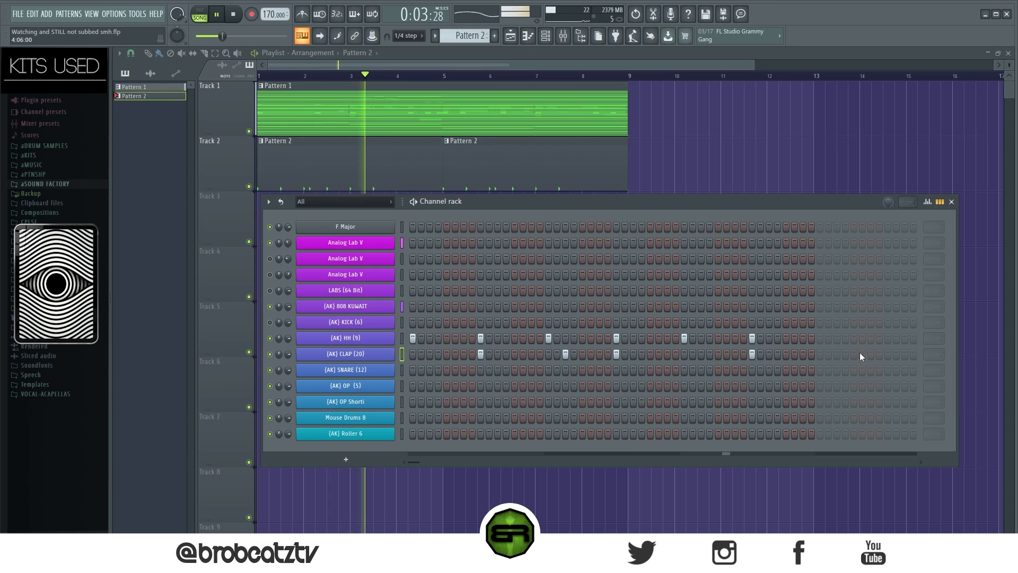
# Step: Add a clap at step 57 and hi-hat hits at steps 49 and 57
pyautogui.click(887, 354)
pyautogui.click(819, 339)
pyautogui.click(888, 338)
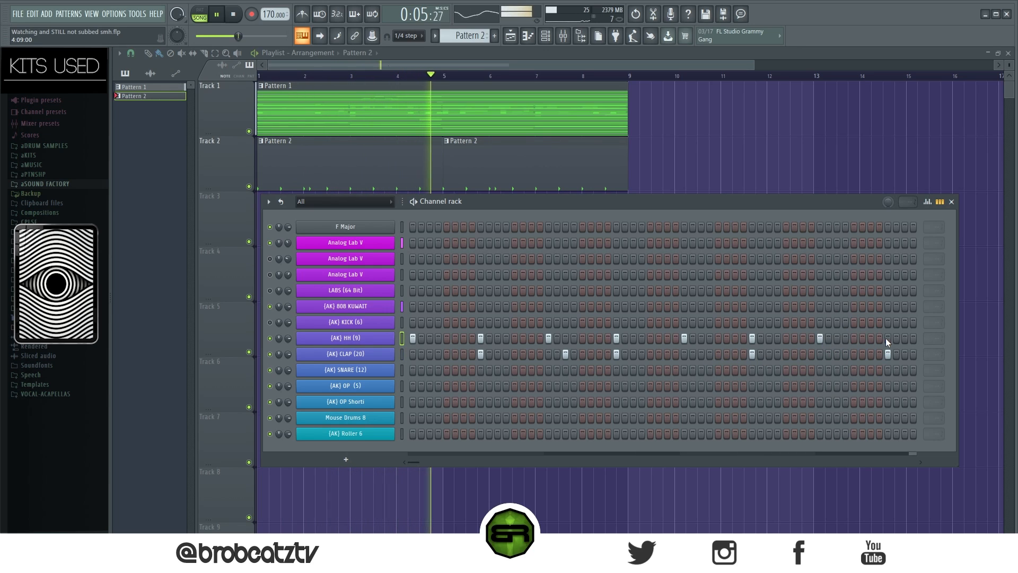
# Step: Check the clap hits in the (AK) CLAP (20) piano roll during playback and return to the channel rack
pyautogui.rightClick(376, 353)
pyautogui.click(424, 354)
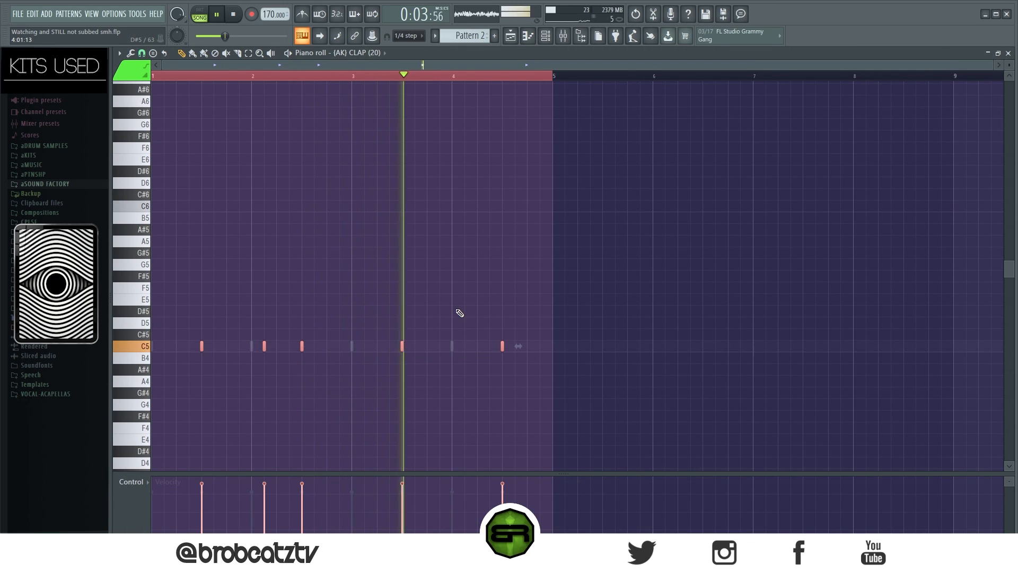
pyautogui.click(563, 37)
pyautogui.press('space')
pyautogui.rightClick(382, 353)
pyautogui.click(383, 352)
# Step: Add (AK) SNARE (12) hits at steps 9, 15 and 25 and play the pattern
pyautogui.click(481, 369)
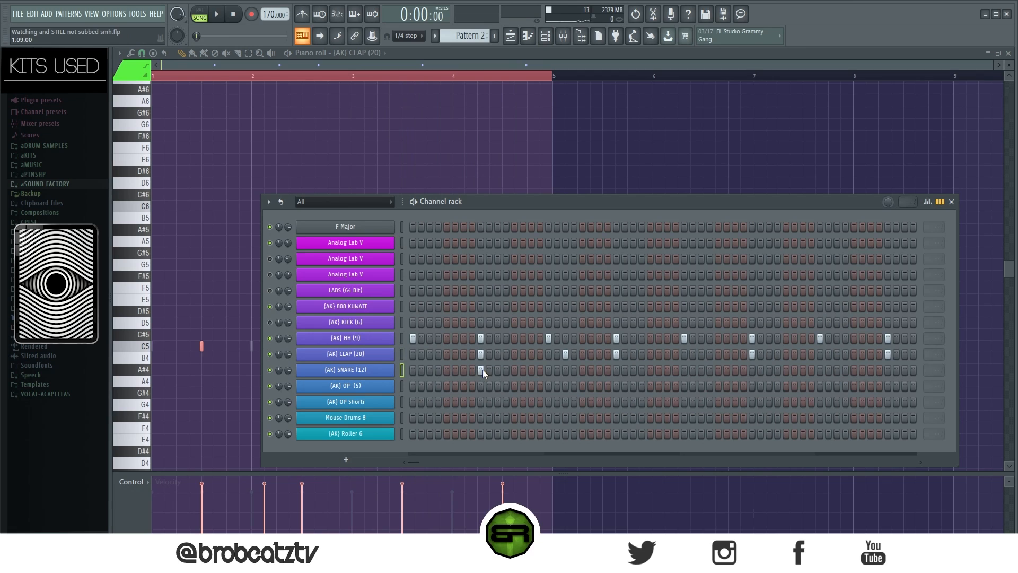
pyautogui.press('space')
pyautogui.click(533, 369)
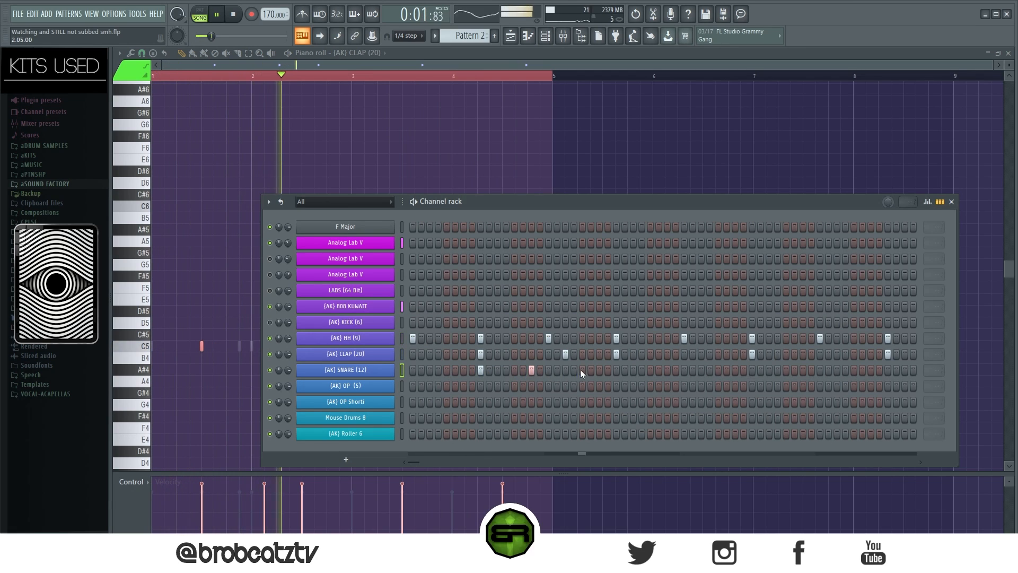
pyautogui.click(616, 369)
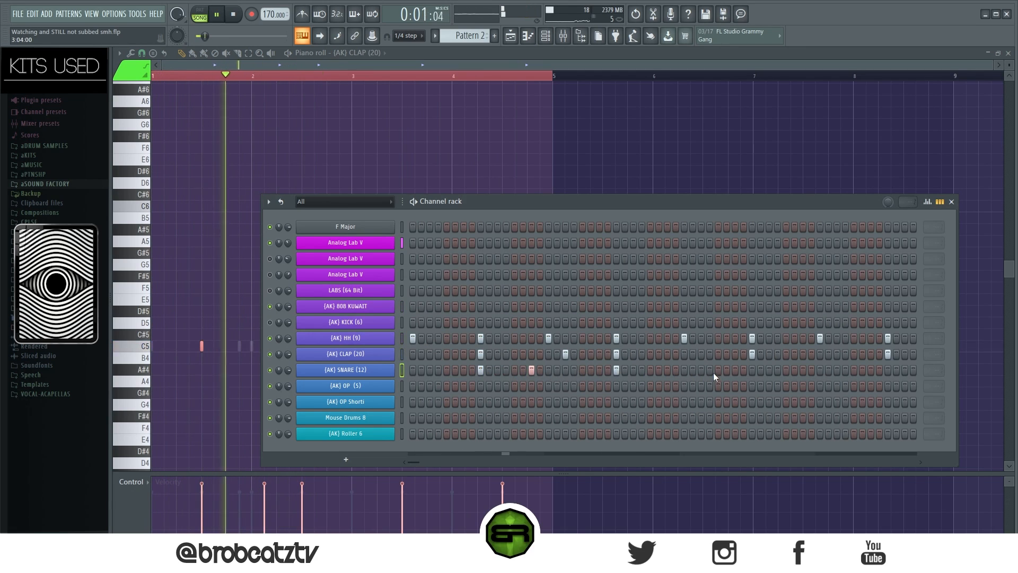
pyautogui.press('space')
pyautogui.moveTo(603, 204); pyautogui.dragTo(539, 152)
pyautogui.press('space')
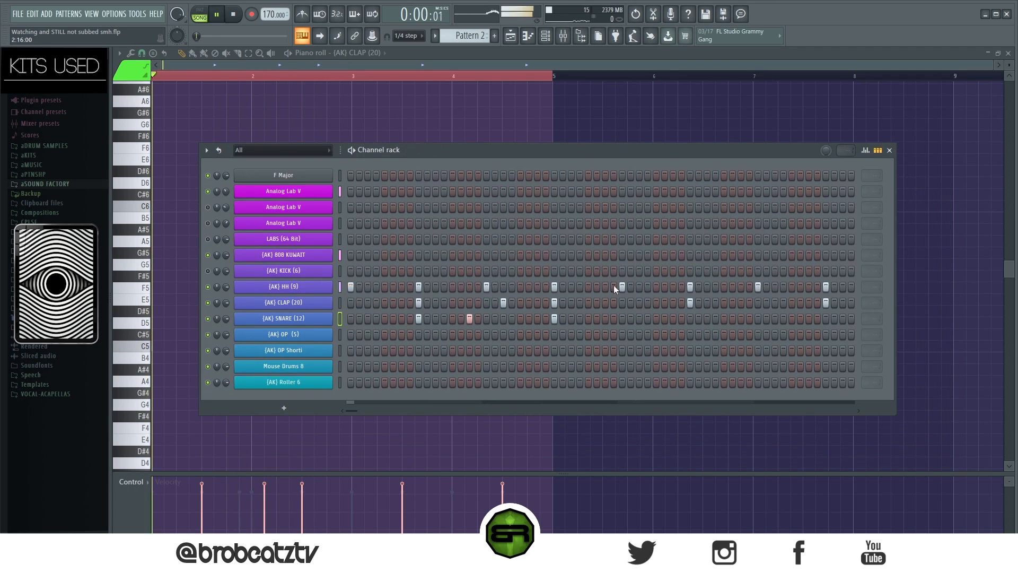
# Step: Add further (AK) SNARE (12) hits at steps 41, 47, 51 and 57
pyautogui.click(690, 318)
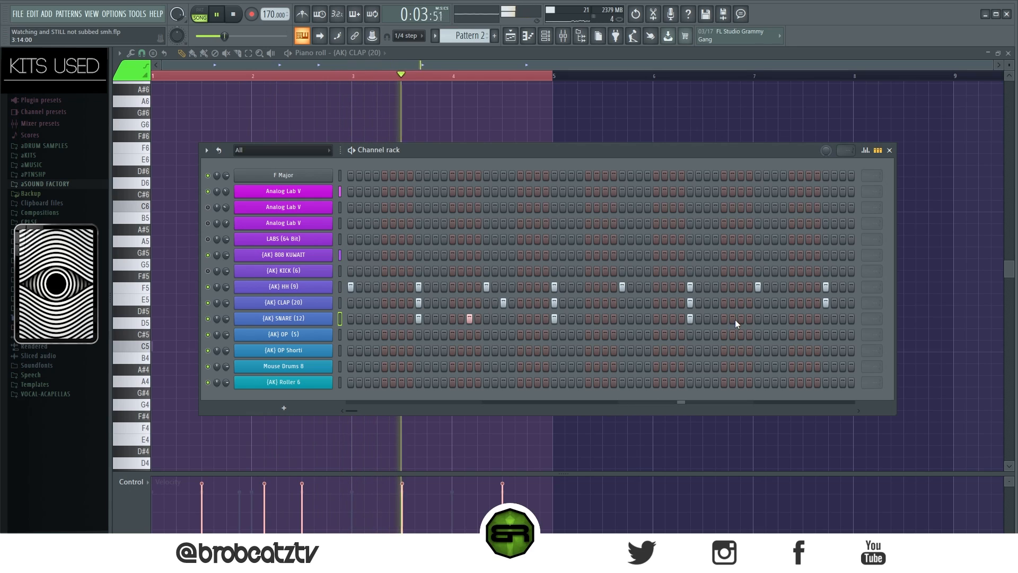
pyautogui.click(739, 319)
pyautogui.press('space')
pyautogui.press('space')
pyautogui.click(777, 319)
pyautogui.click(828, 319)
# Step: Check the snare hits in the (AK) SNARE (12) piano roll and switch to the playlist
pyautogui.rightClick(326, 319)
pyautogui.click(361, 315)
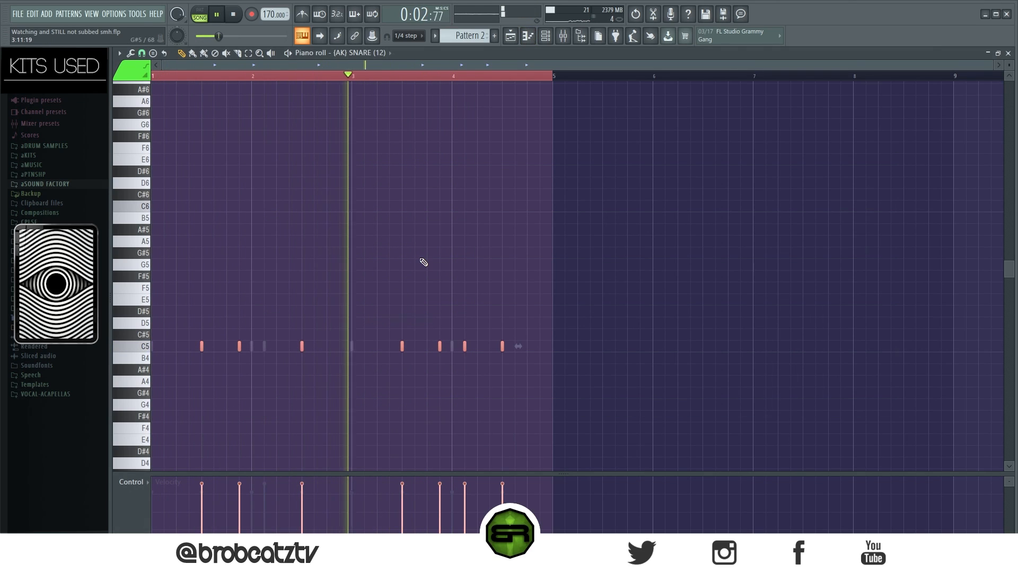
pyautogui.press('F5')
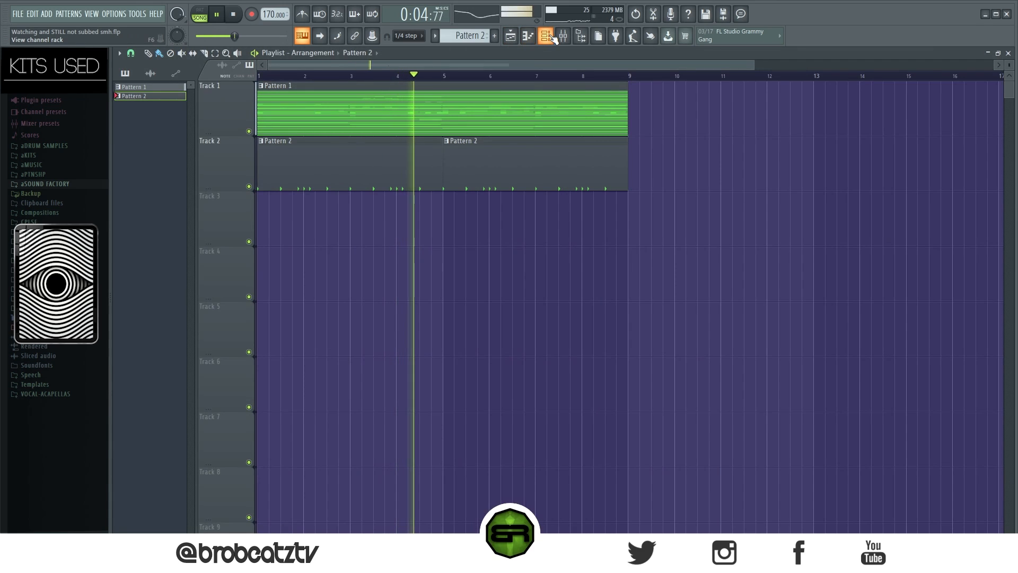
# Step: Add (AK) OP (5) hits at steps 13 and 45 in the channel rack and play the pattern
pyautogui.press('F6')
pyautogui.press('space')
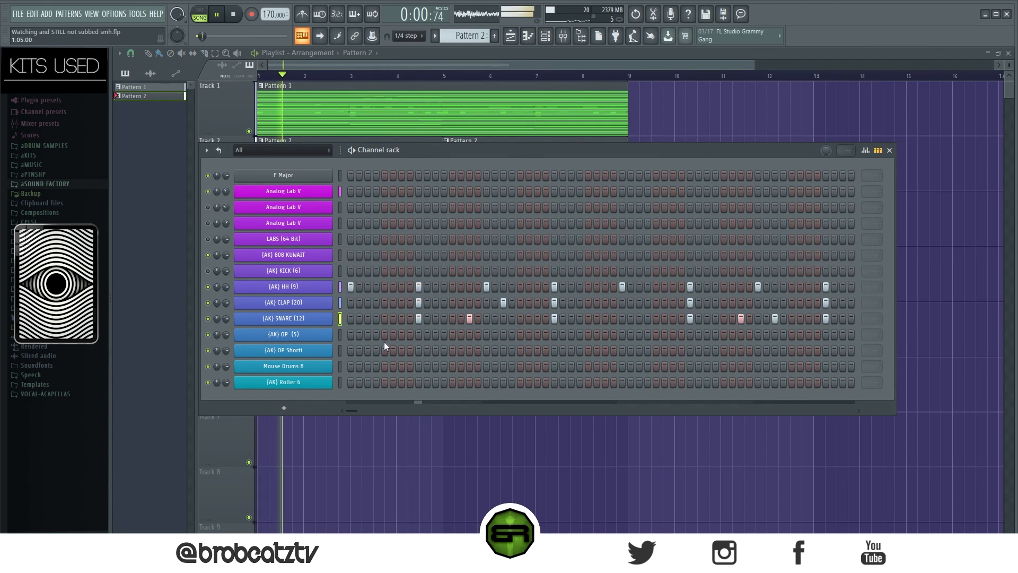
pyautogui.press('space')
pyautogui.click(454, 334)
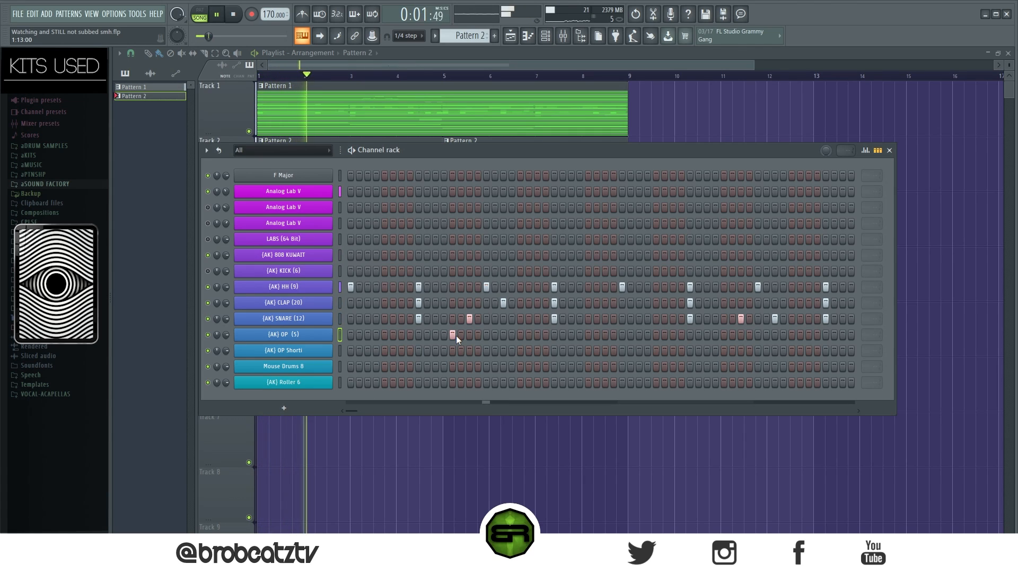
pyautogui.click(722, 334)
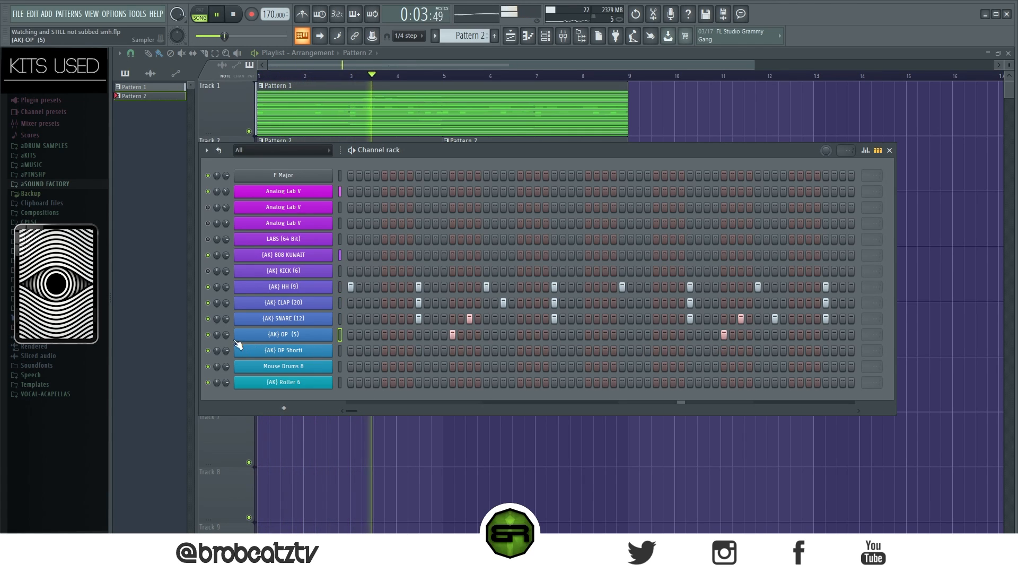
pyautogui.press('space')
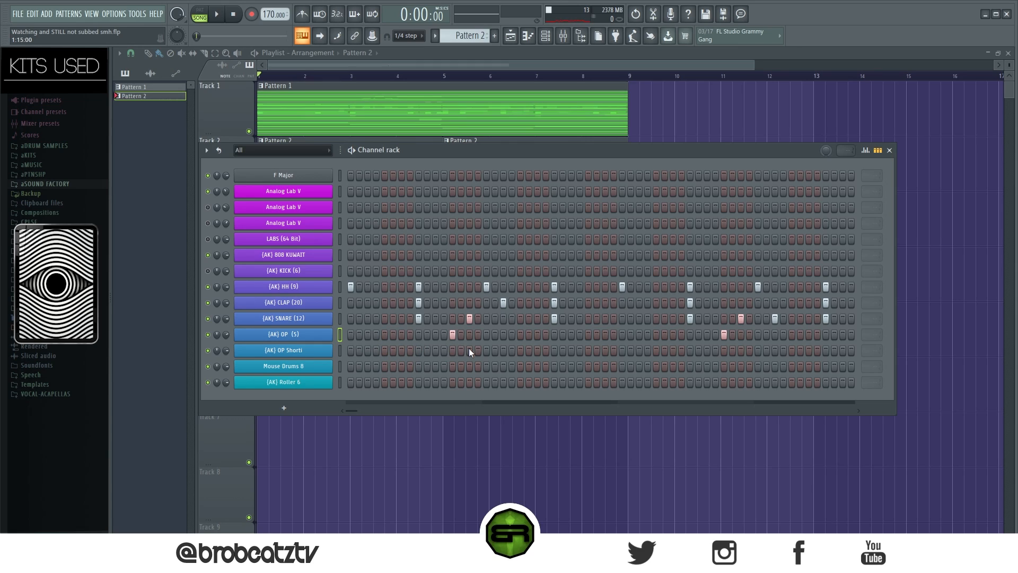
# Step: Add (AK) OP Shorti hits at steps 17 and 49 and lower that channel's volume to 69%
pyautogui.click(485, 350)
pyautogui.press('space')
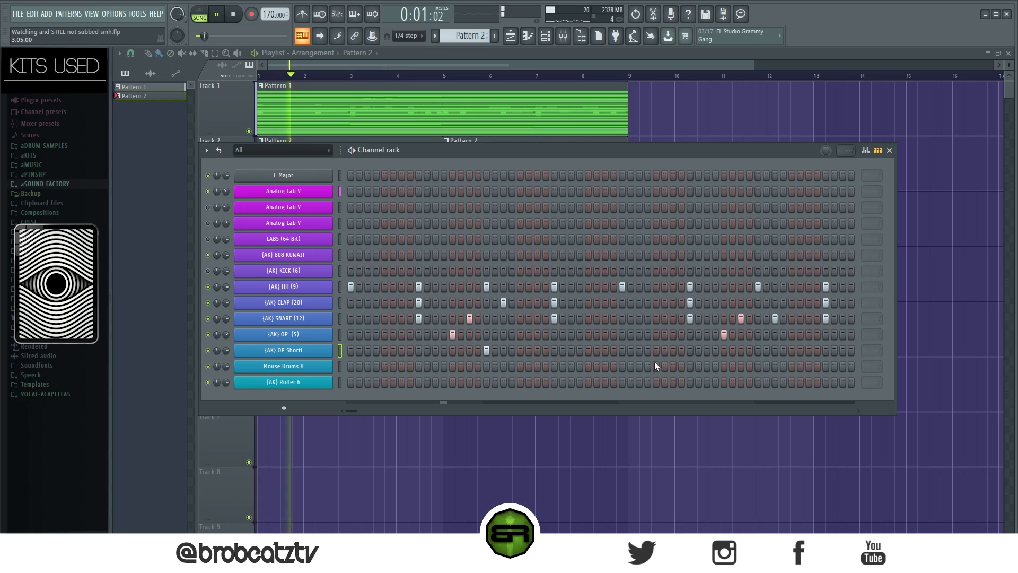
pyautogui.click(758, 351)
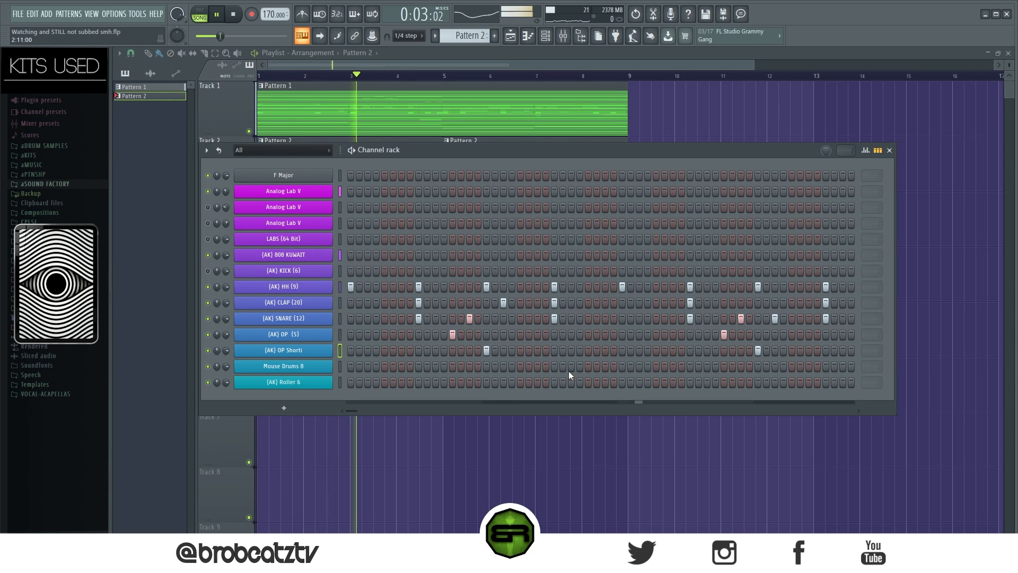
pyautogui.moveTo(225, 351); pyautogui.dragTo(226, 358)
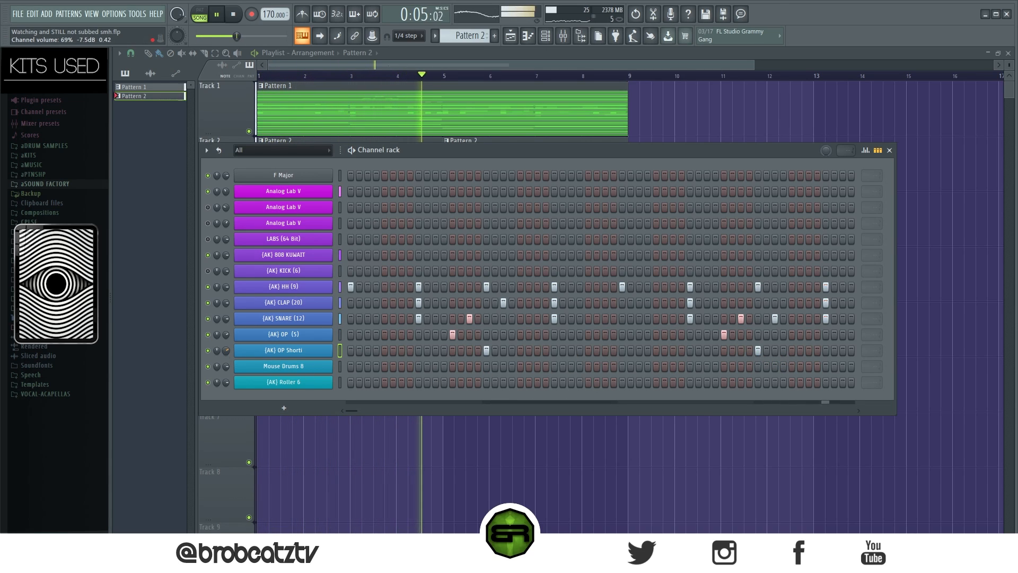
pyautogui.press('space')
# Step: Add Mouse Drums 8 hits at steps 4 and 7 and an (AK) Roller 6 hit at step 5
pyautogui.click(376, 366)
pyautogui.click(402, 366)
pyautogui.press('space')
pyautogui.click(384, 382)
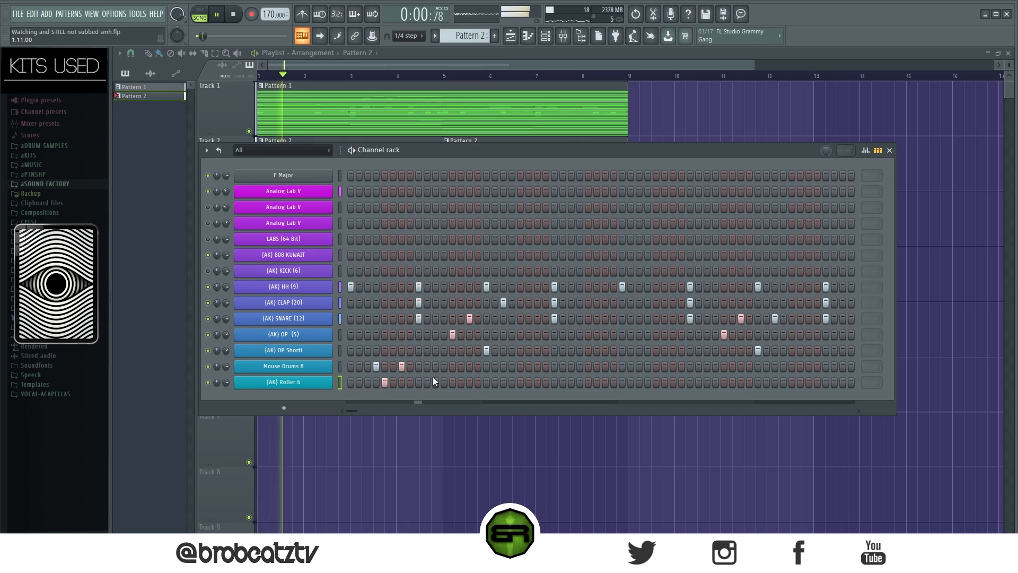
# Step: Add further Mouse Drums 8 hits at steps 21, 35, 39 and 53 during playback
pyautogui.click(521, 367)
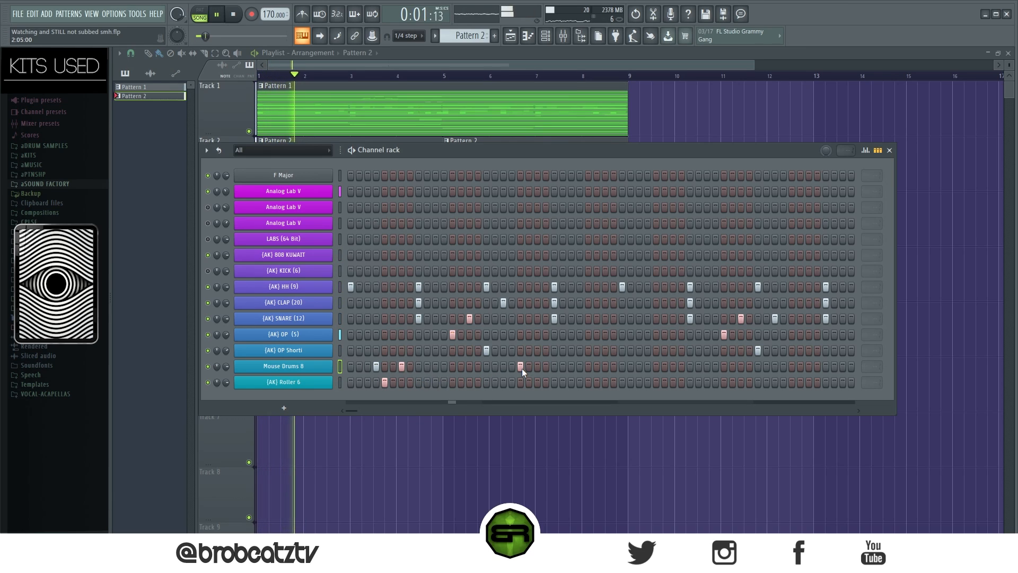
pyautogui.click(639, 367)
pyautogui.click(673, 366)
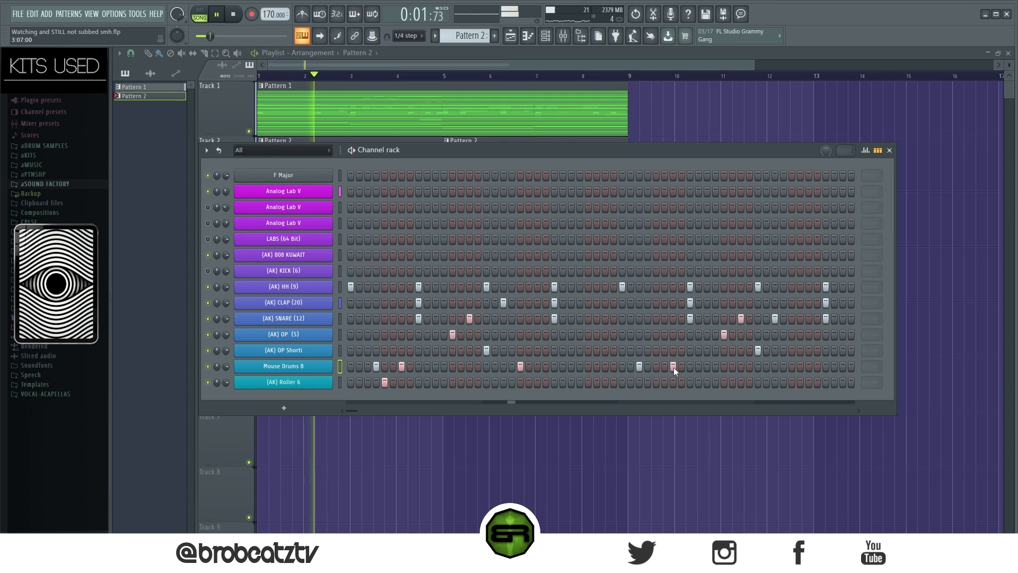
pyautogui.click(791, 366)
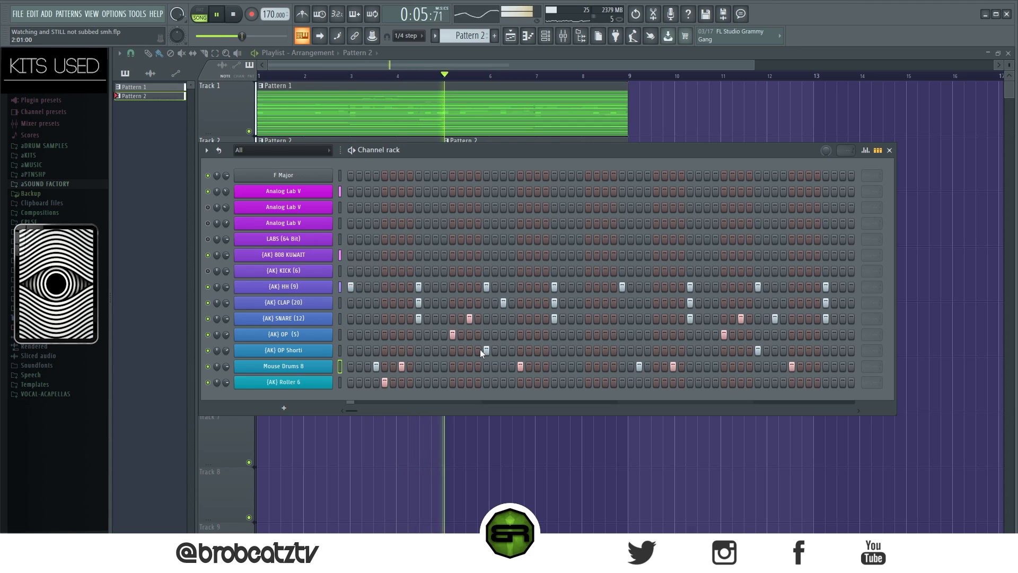
pyautogui.press('space')
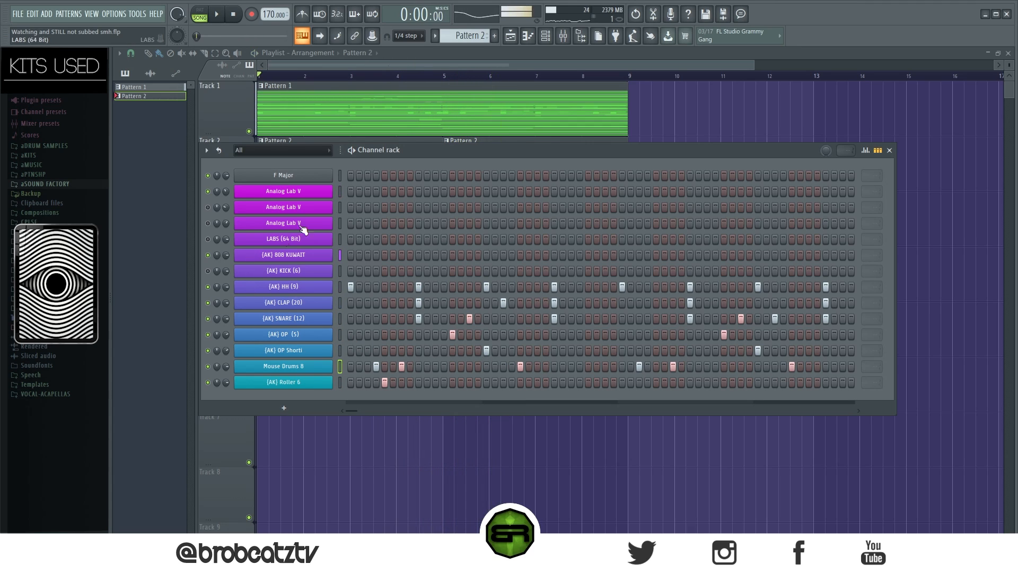
# Step: Unmute the second and third Analog Lab V, LABS (64 Bit) and (AK) KICK (6) channels and play the arrangement
pyautogui.moveTo(400, 149); pyautogui.dragTo(463, 206)
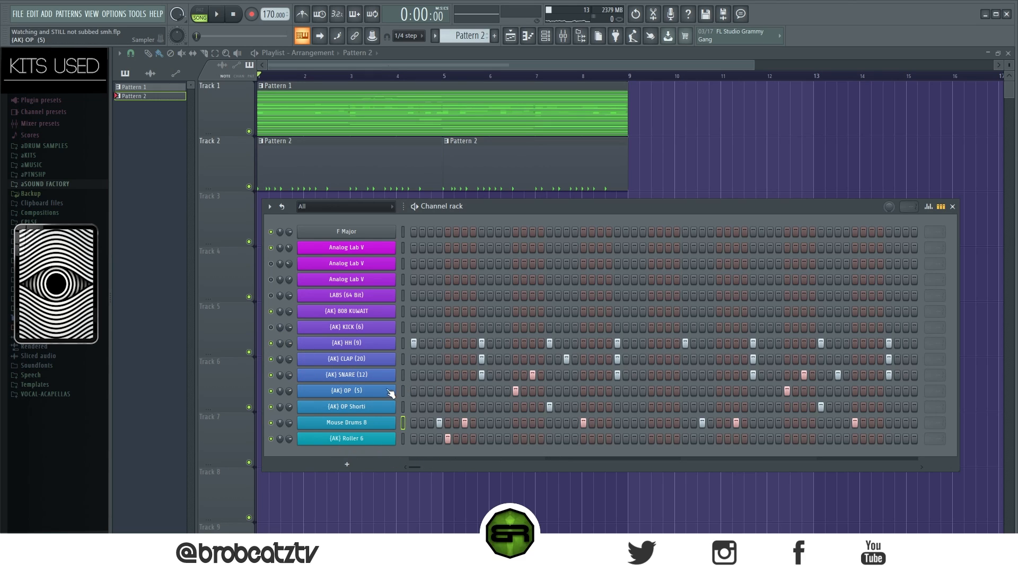
pyautogui.click(448, 141)
pyautogui.click(702, 217)
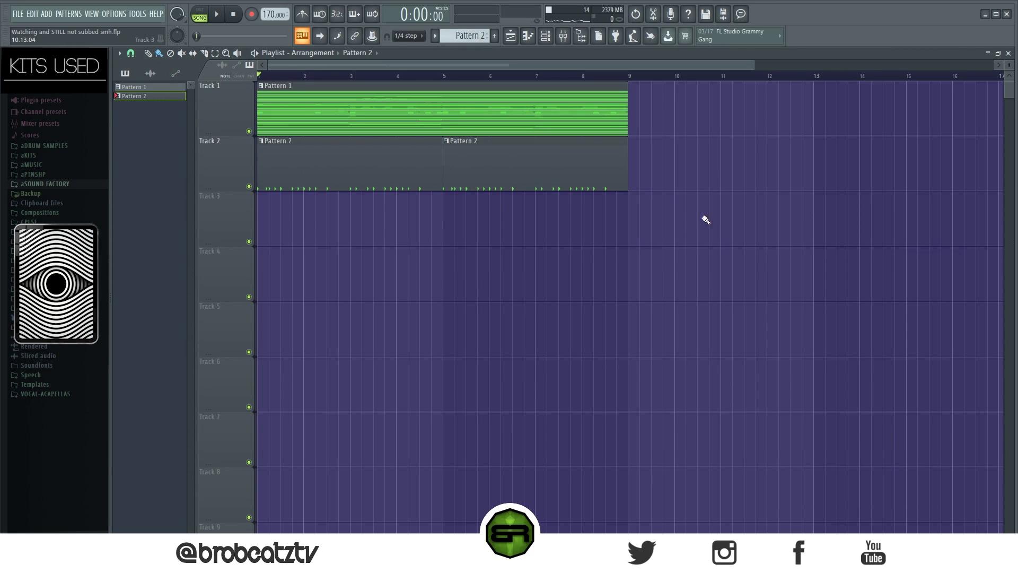
pyautogui.click(545, 35)
pyautogui.moveTo(474, 211); pyautogui.dragTo(472, 200)
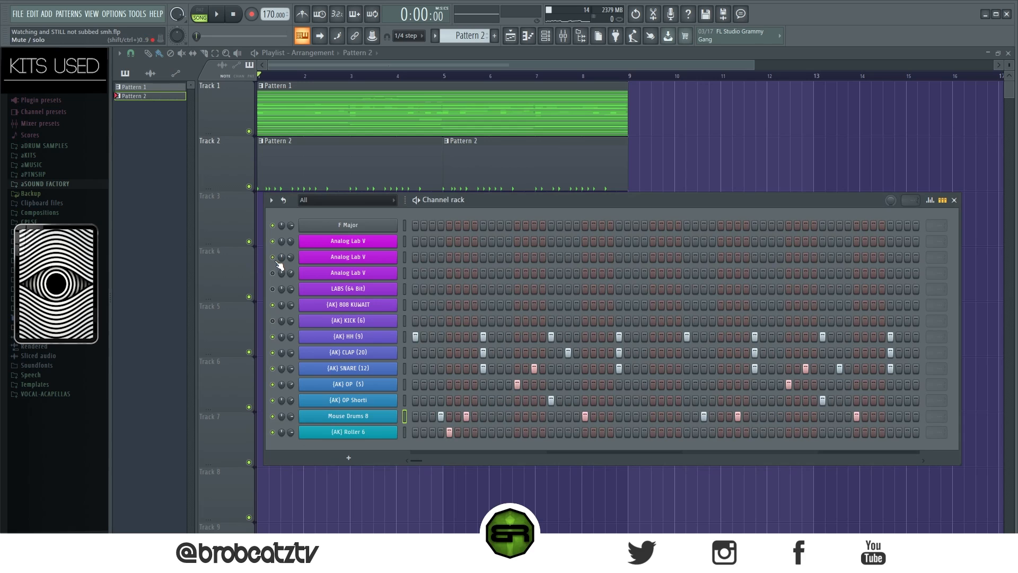
pyautogui.click(221, 19)
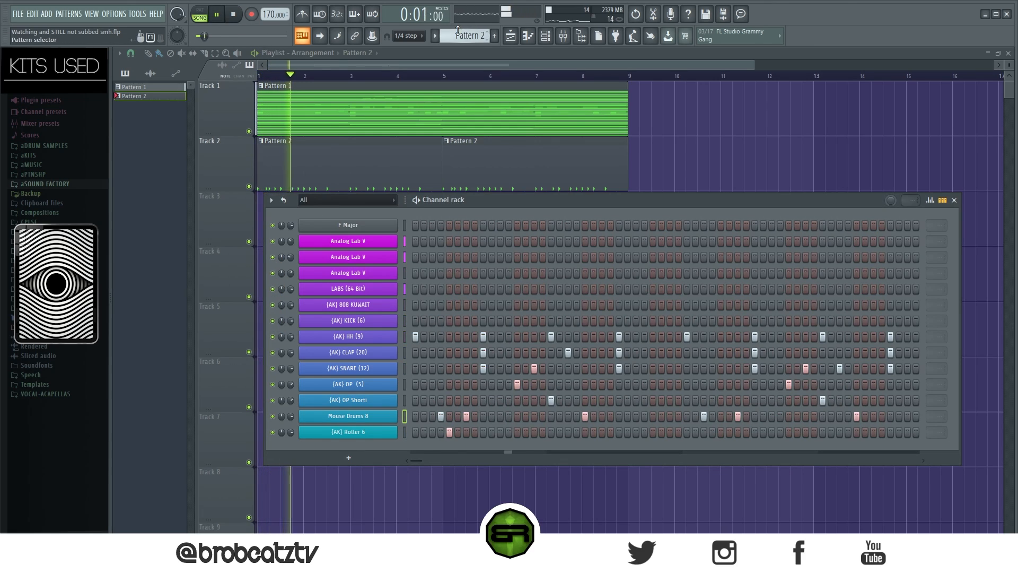
# Step: Switch to Pattern 1 and examine the first Analog Lab V channel's chord and bass notes in the piano roll during playback
pyautogui.moveTo(506, 197); pyautogui.dragTo(469, 145)
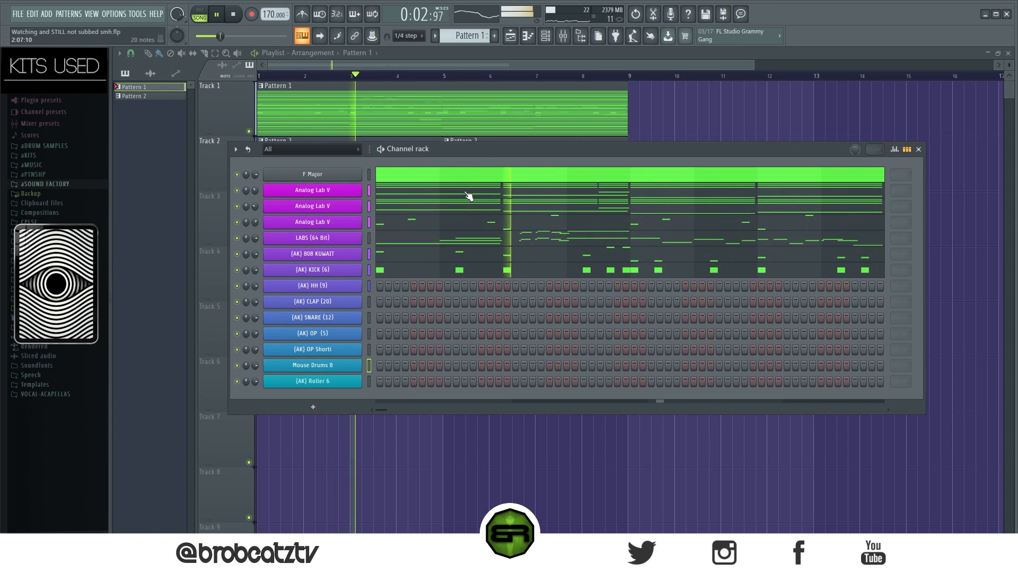
pyautogui.click(467, 190)
pyautogui.scroll(-2, 477, 201)
pyautogui.scroll(-3, 481, 201)
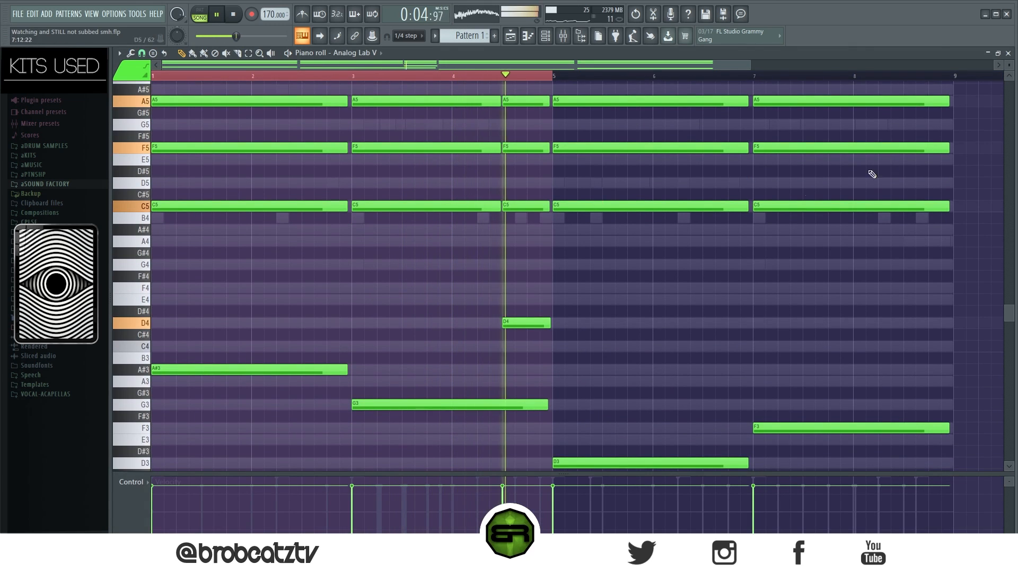
pyautogui.moveTo(1009, 65); pyautogui.dragTo(1009, 72)
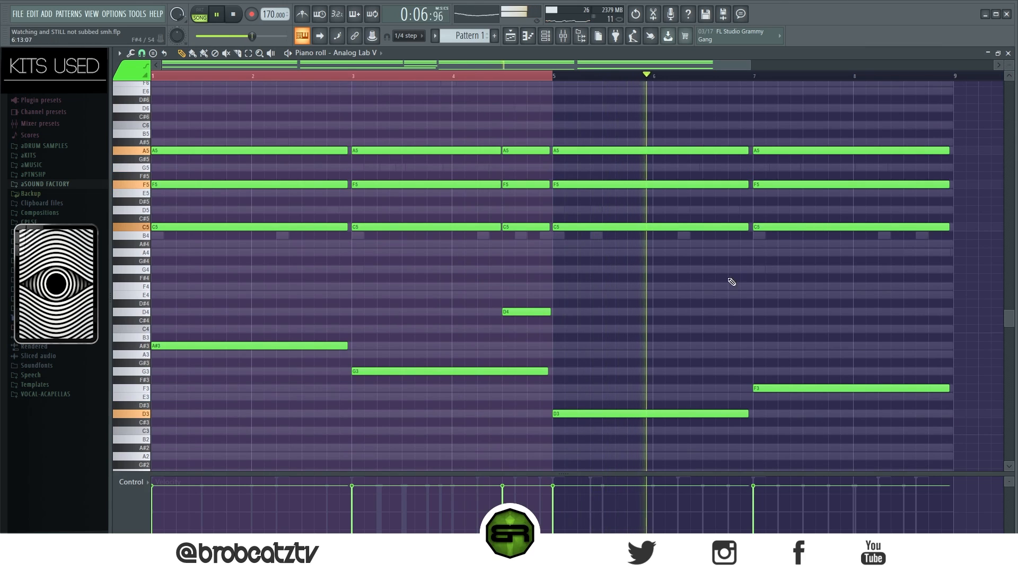
pyautogui.moveTo(833, 464); pyautogui.dragTo(198, 234)
pyautogui.keyDown('ctrl'); pyautogui.click(612, 330); pyautogui.keyUp('ctrl')
pyautogui.click(546, 36)
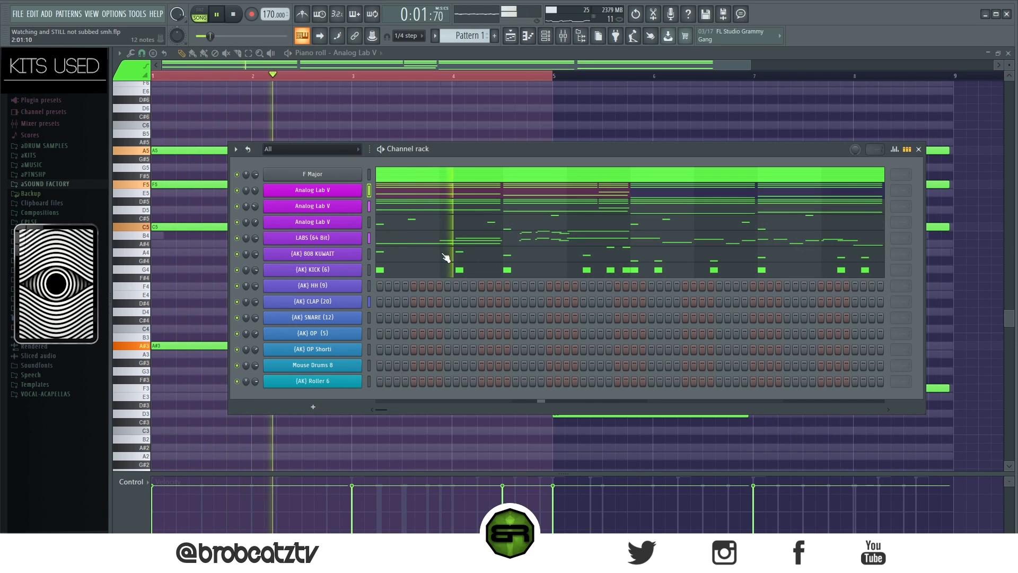
# Step: Check the LABS (64 Bit) melody in the piano roll, then return to the playlist and stop playback
pyautogui.click(490, 239)
pyautogui.scroll(5, 495, 236)
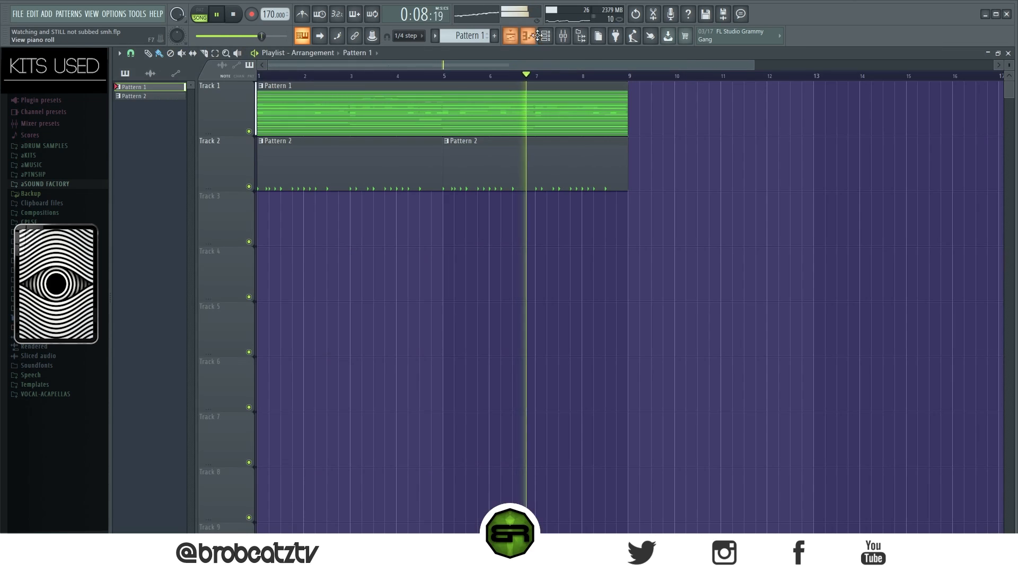
pyautogui.click(545, 35)
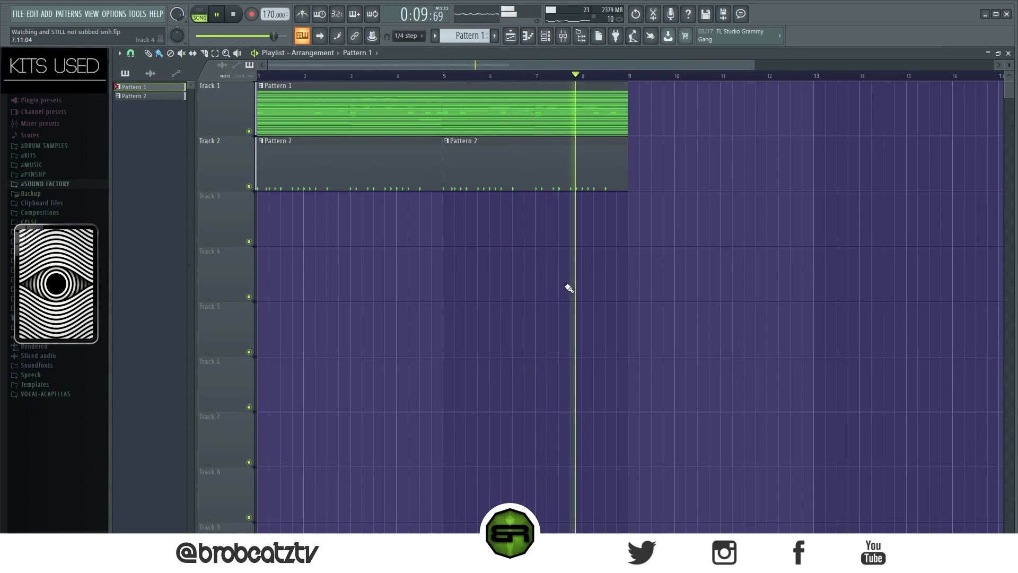
pyautogui.click(233, 15)
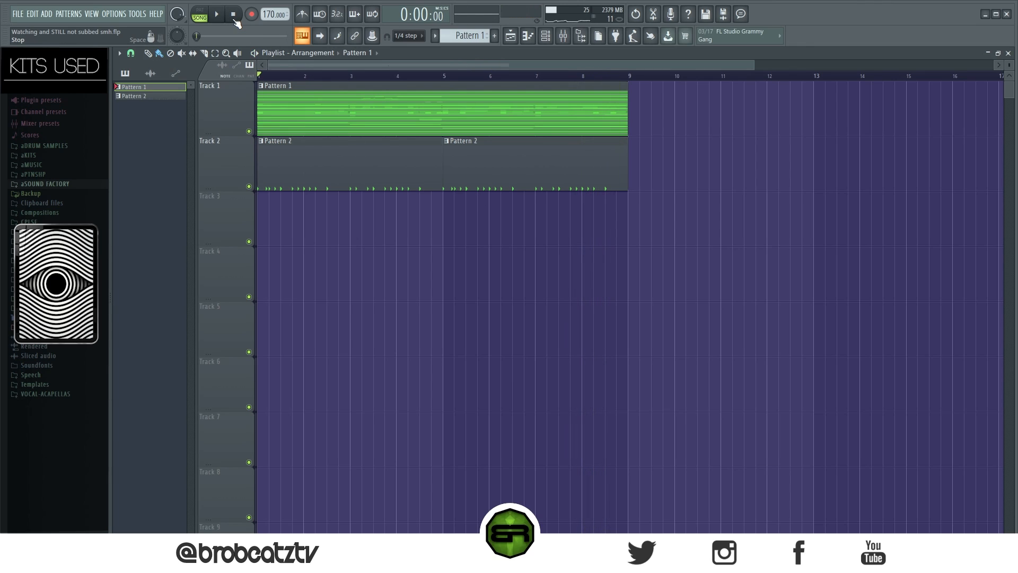